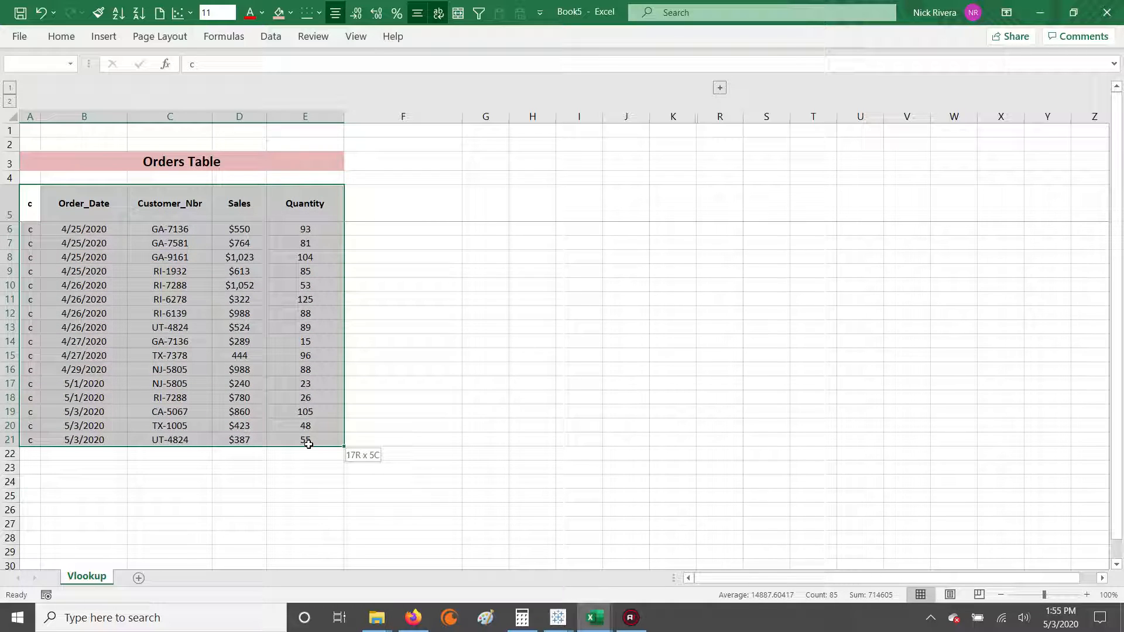
Examine the Orders Table's data range and headers, focusing on the Customer_Nbr, Sales and Quantity columns
drag(308, 444, 309, 444)
drag(30, 202, 326, 438)
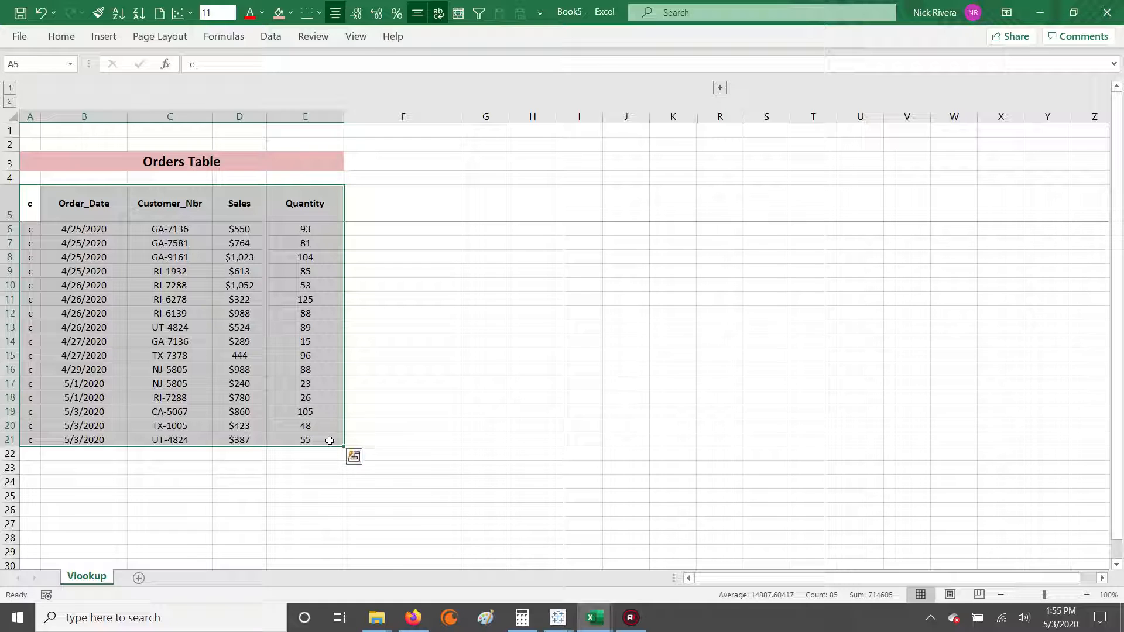
drag(32, 205, 323, 212)
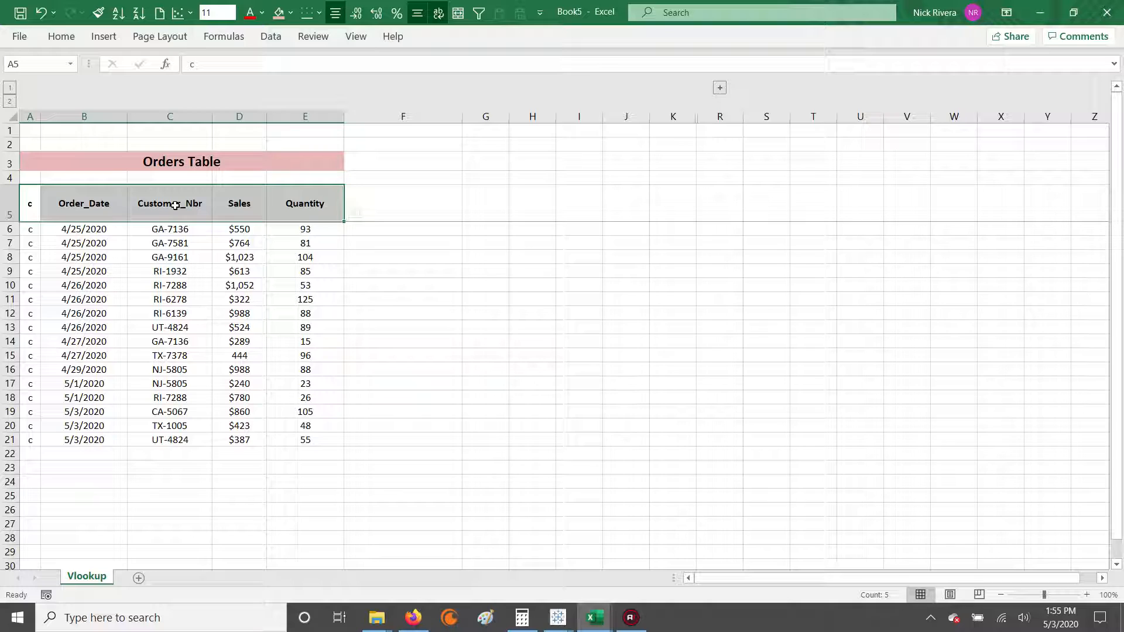
click(175, 206)
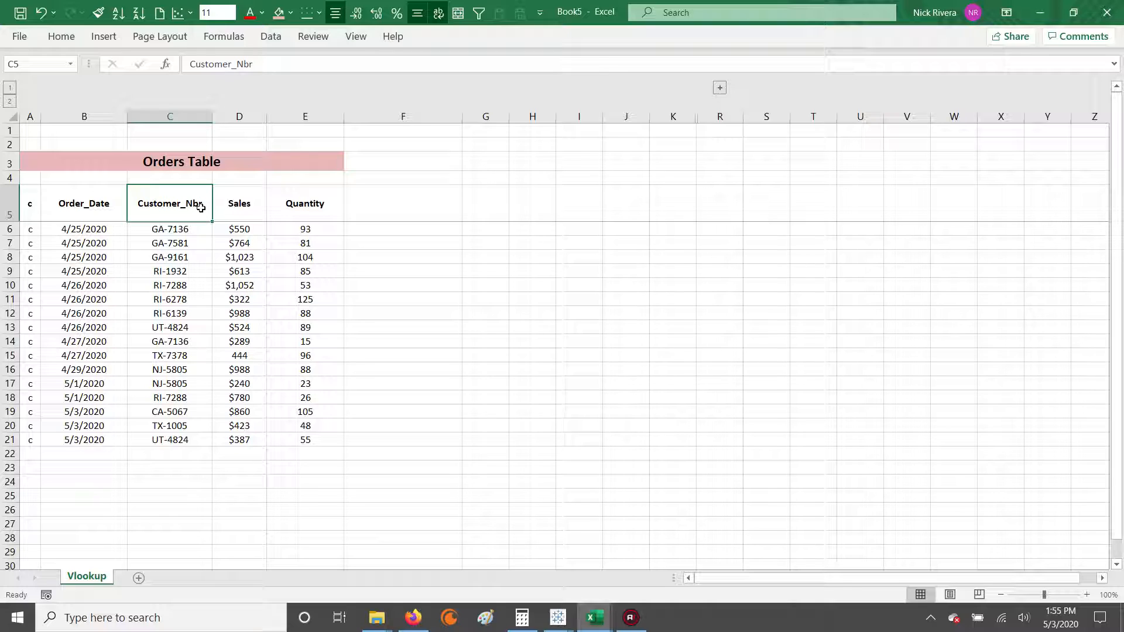
drag(173, 206, 316, 229)
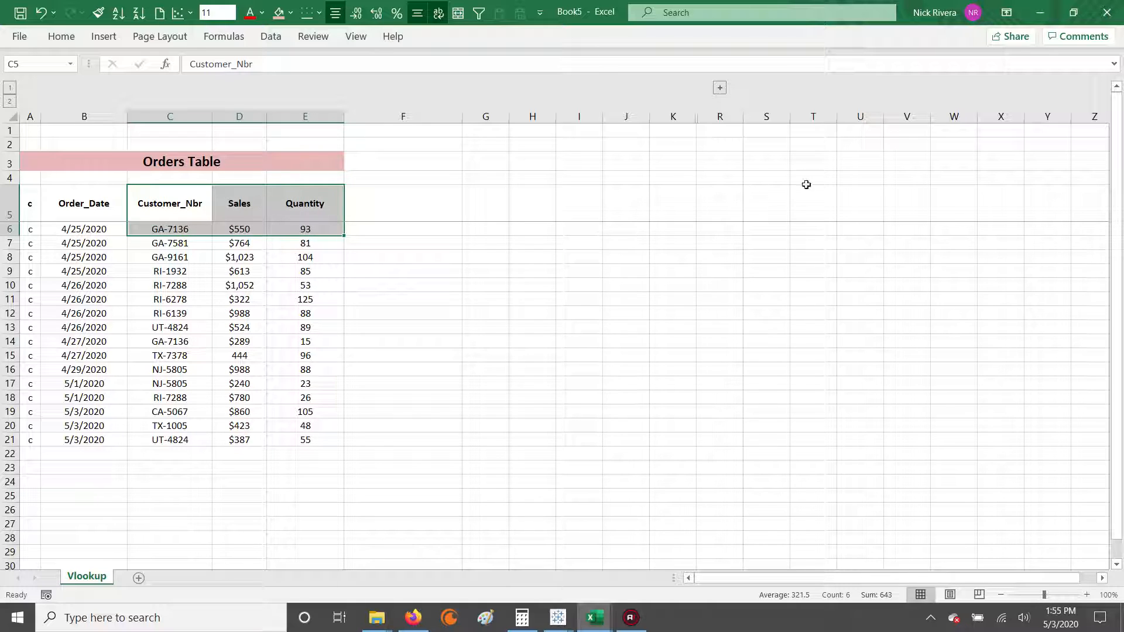
Expand the grouped columns to show the Customer Detail Table and review its Cust_ID, Cust_Name, City and State columns
click(719, 88)
drag(761, 159, 966, 165)
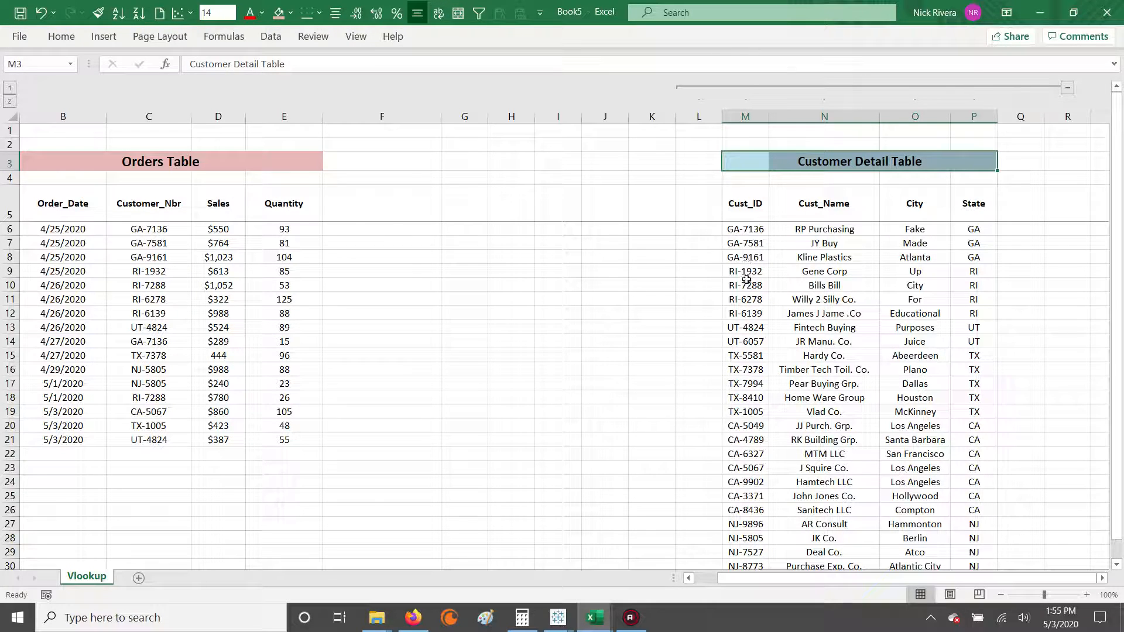
drag(748, 200, 745, 467)
drag(815, 210, 825, 467)
drag(915, 202, 925, 426)
drag(981, 188, 983, 411)
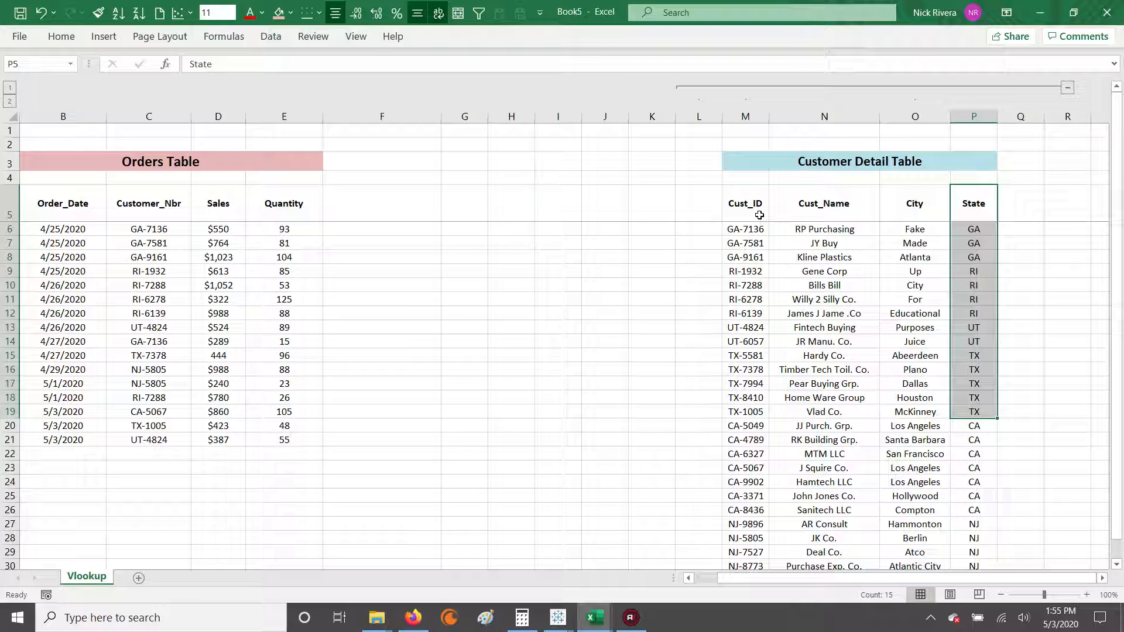
drag(914, 205, 974, 351)
drag(770, 217, 989, 396)
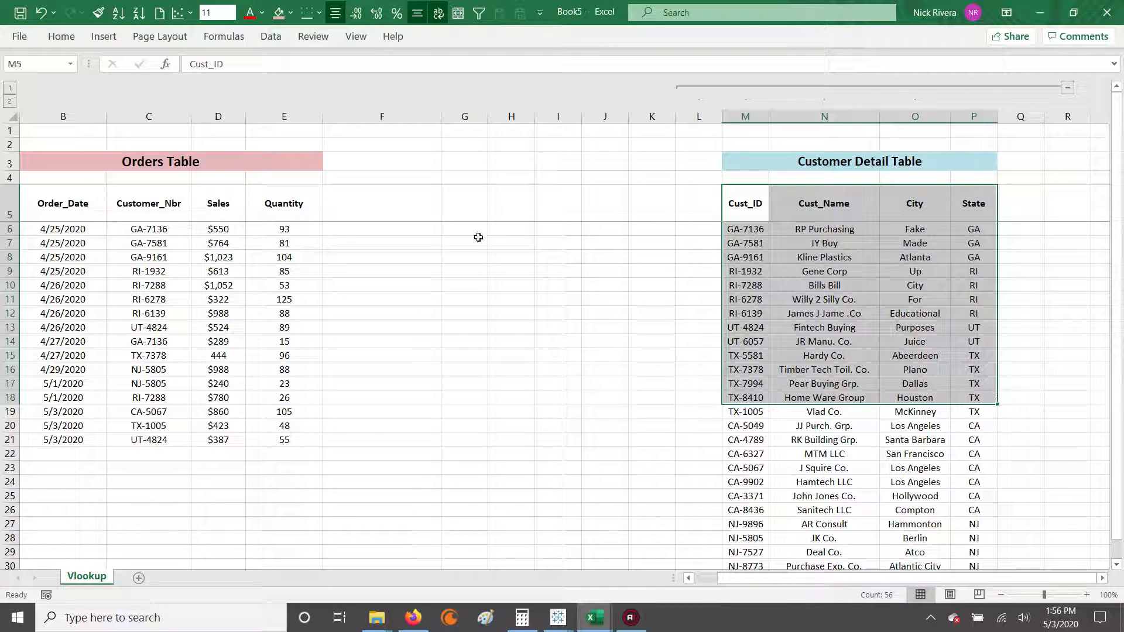
Compare the Orders Table's Customer_Nbr column with the Customer Detail Table's Cust_ID column as the field linking both tables
drag(81, 229, 317, 229)
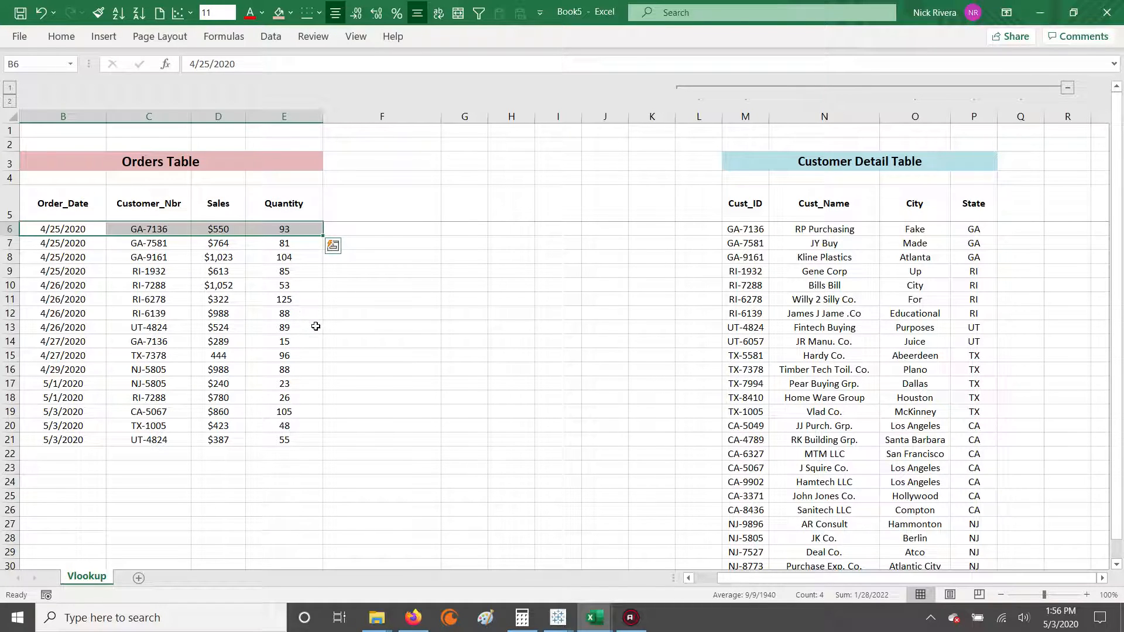
click(518, 413)
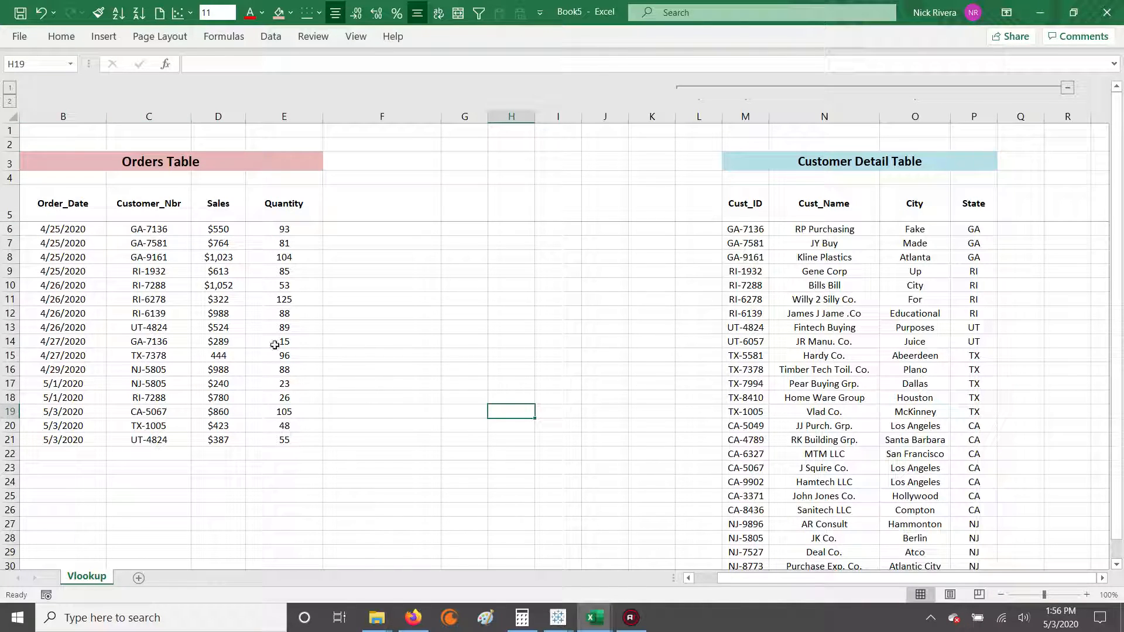
click(126, 115)
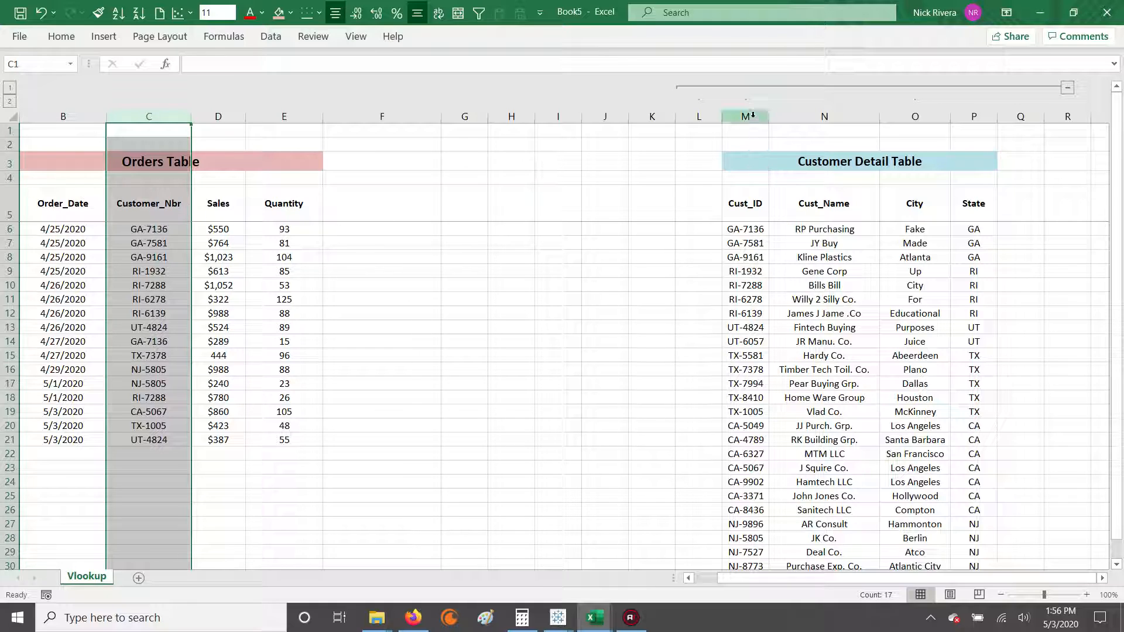
ctrl+click(752, 115)
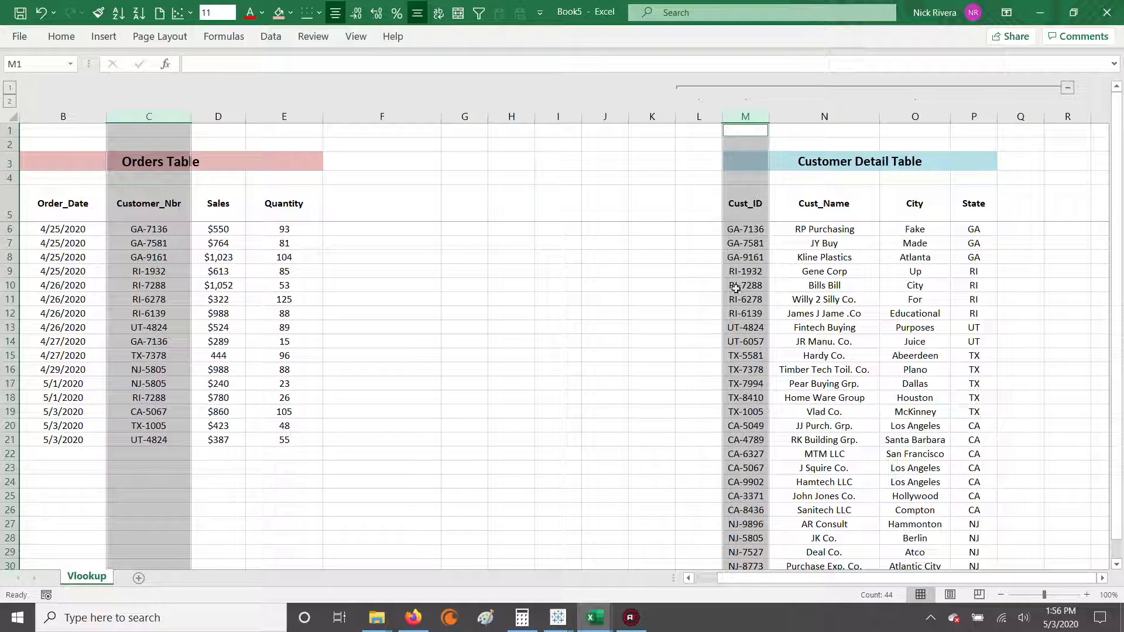
drag(747, 165, 983, 178)
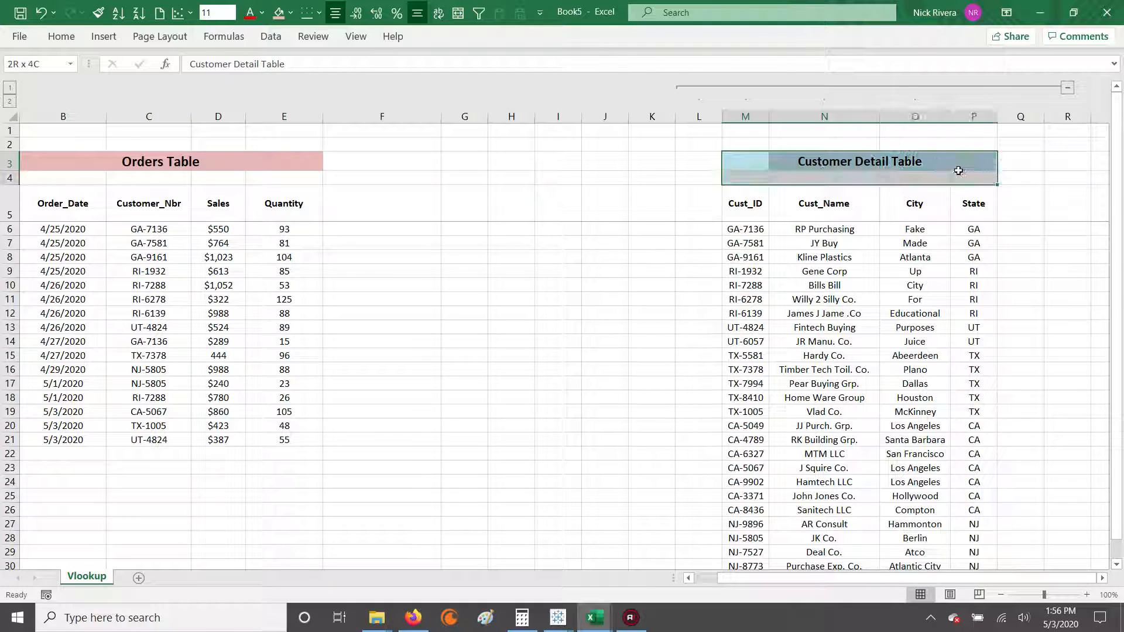
click(150, 116)
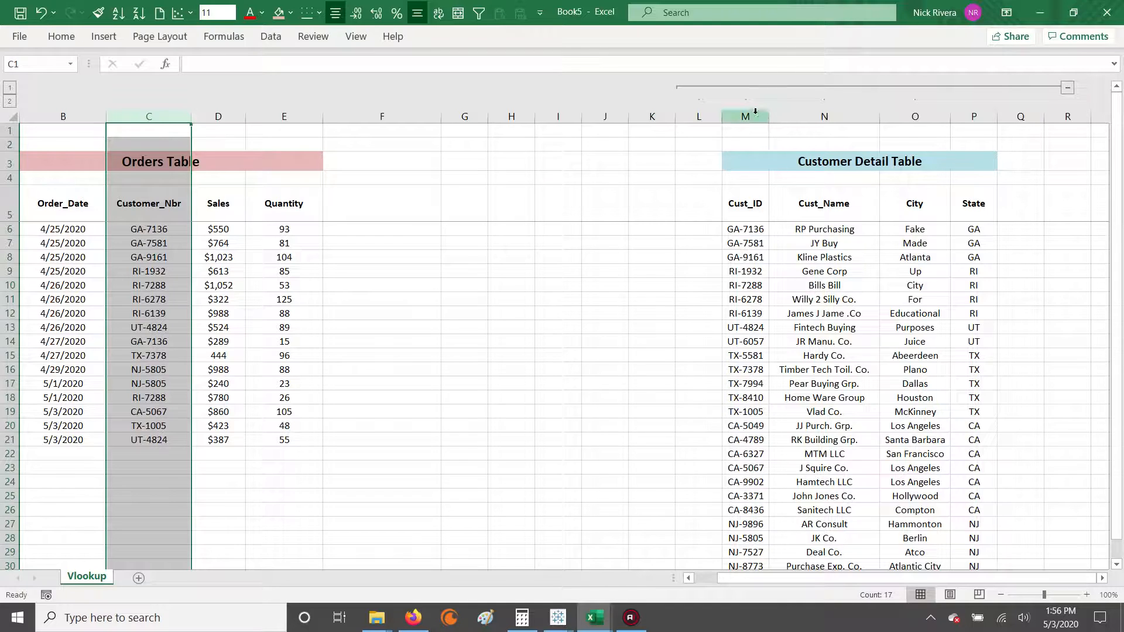
ctrl+click(746, 116)
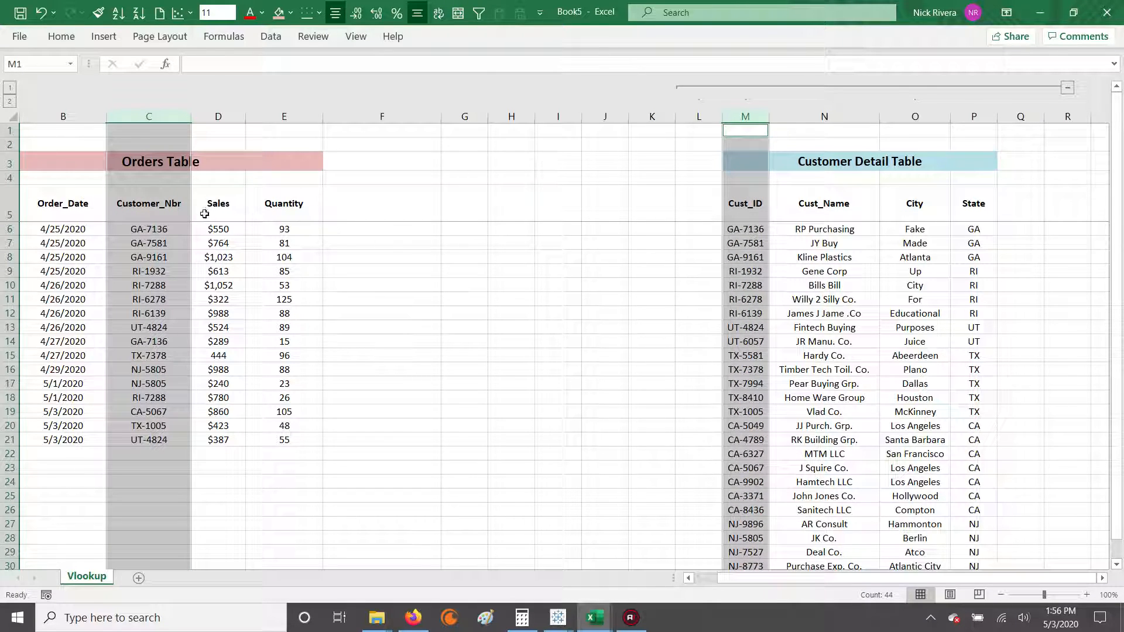
click(167, 199)
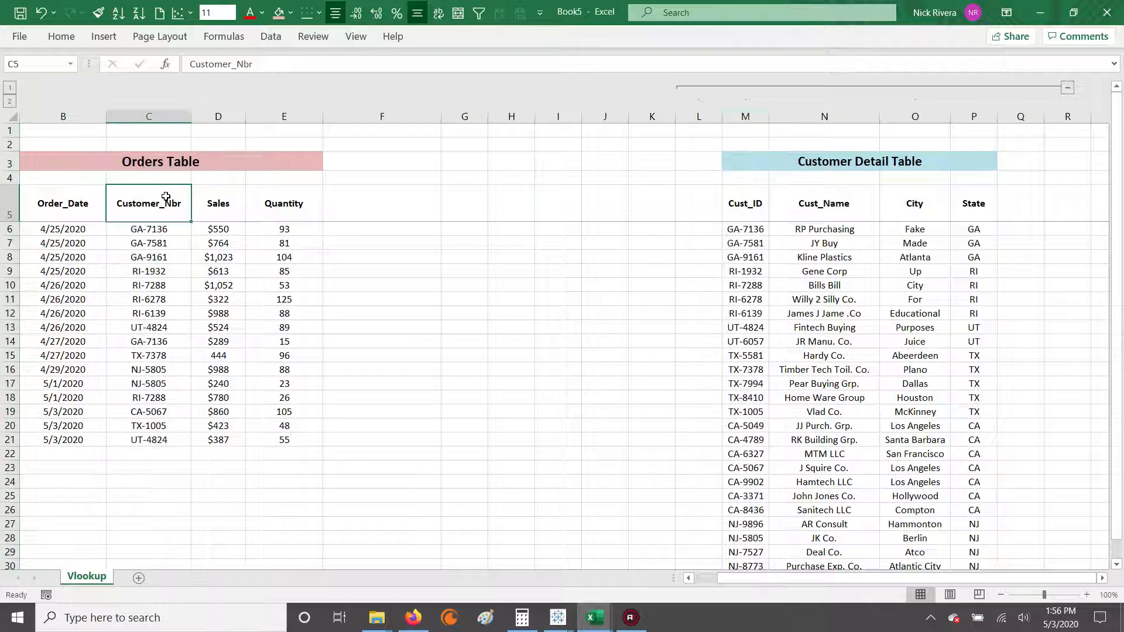
ctrl+click(747, 205)
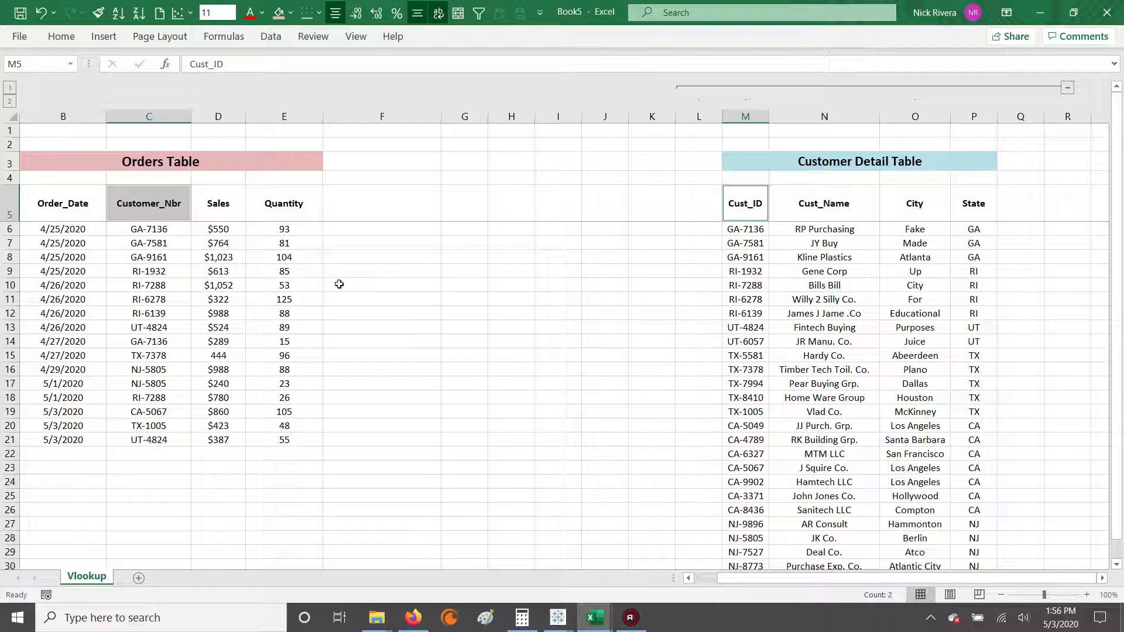
click(151, 262)
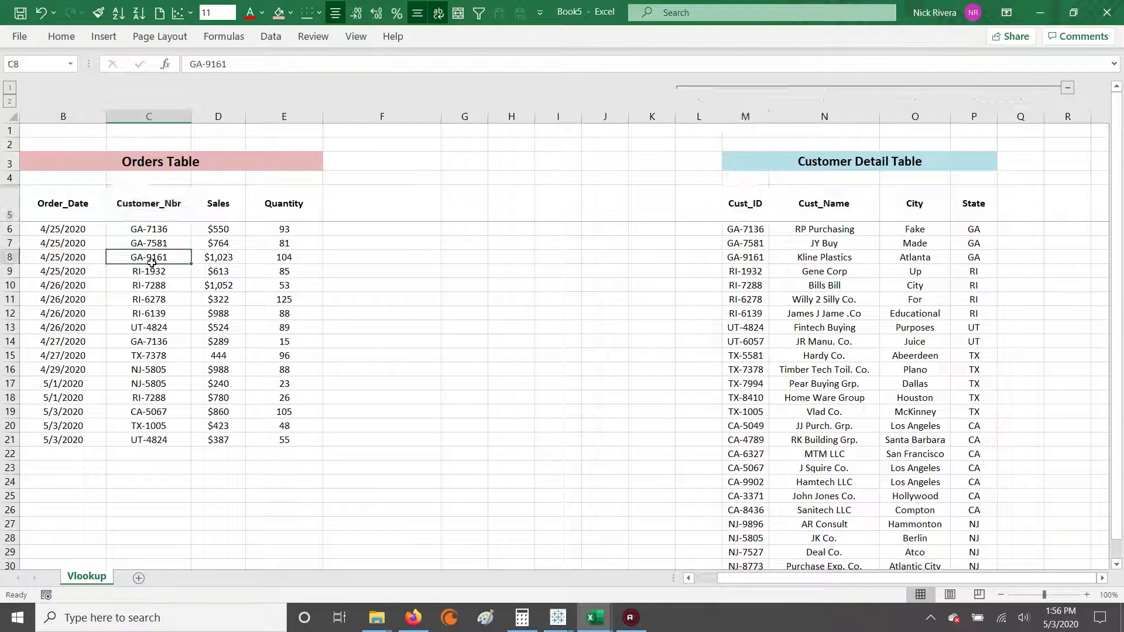
drag(149, 301, 313, 427)
drag(798, 304, 958, 472)
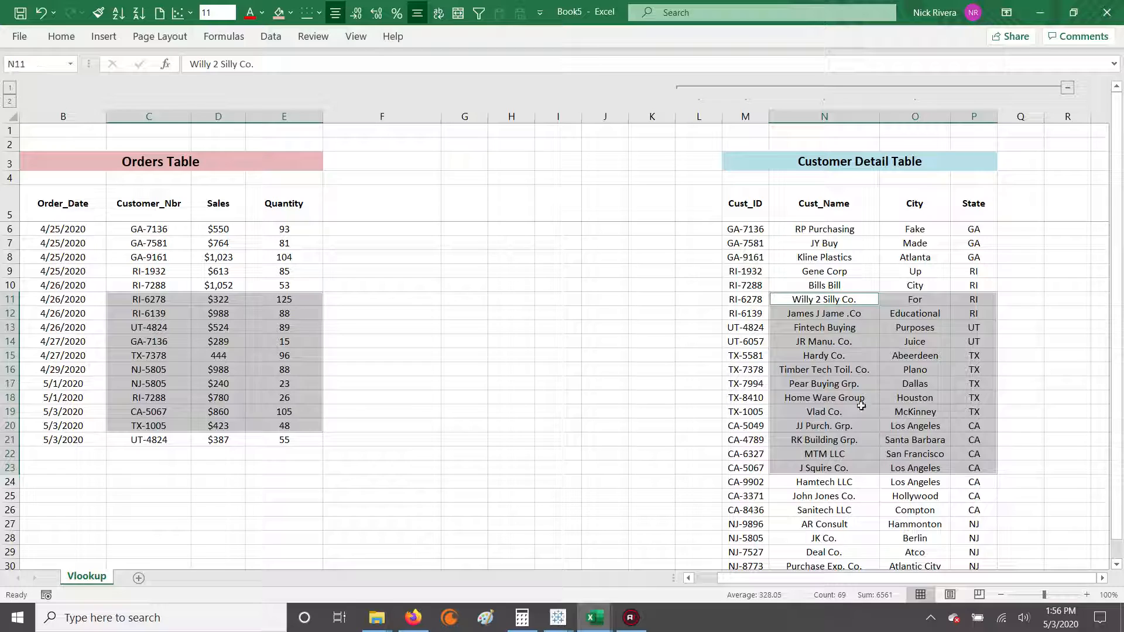
click(861, 408)
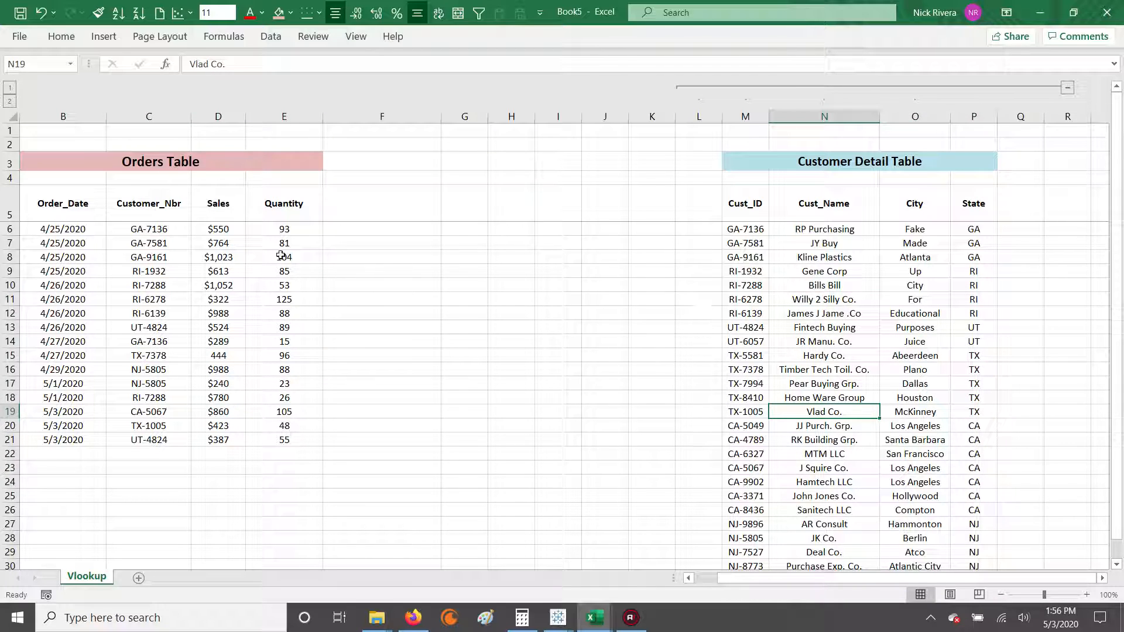
Add the headers City in F5 and State in G5 beside the Orders Table's Quantity column
click(128, 192)
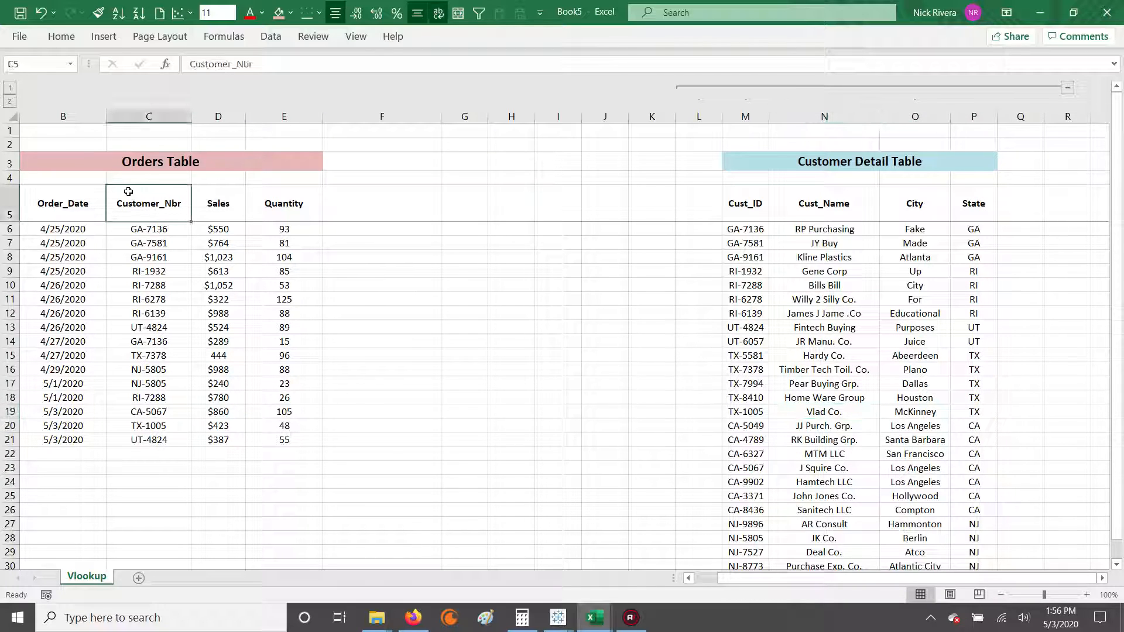
key(Right)
key(Right)
key(Right)
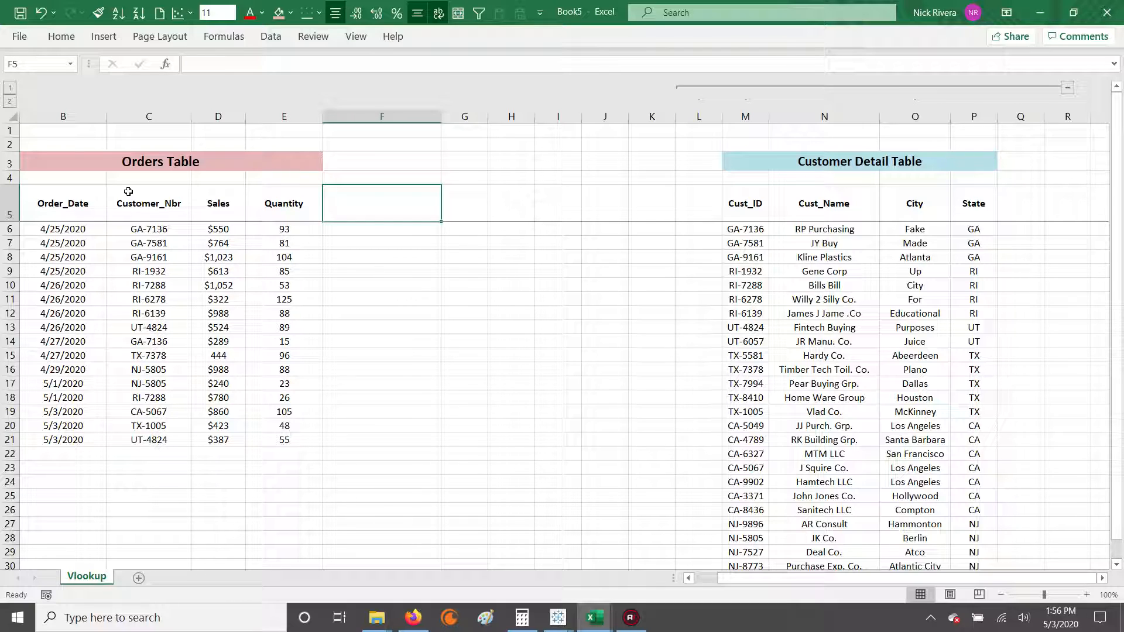
text(City)
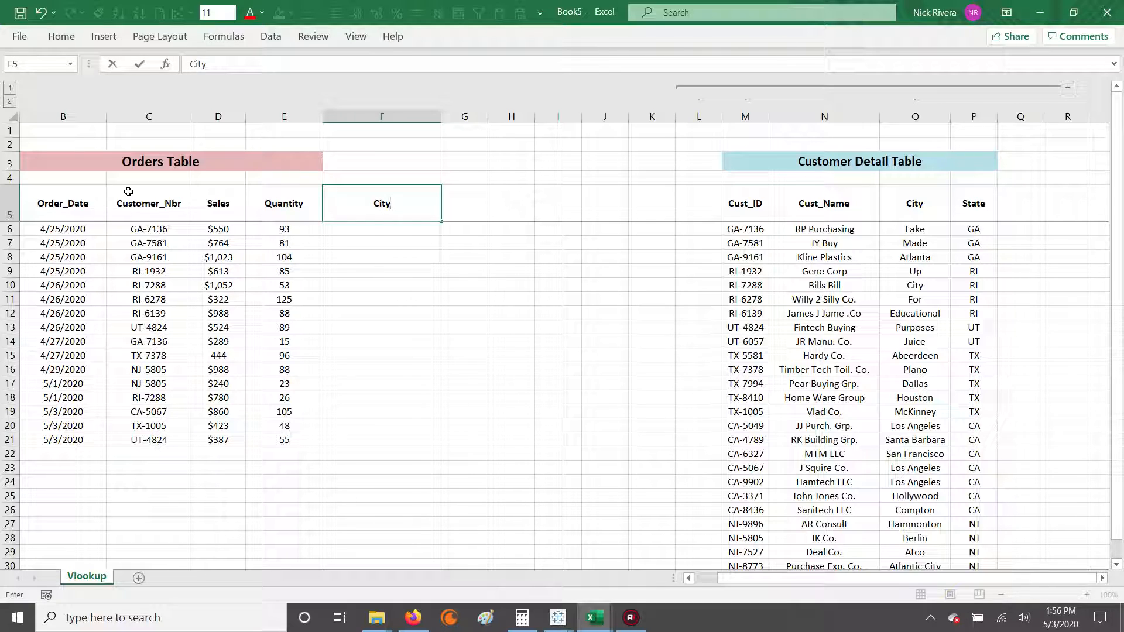
key(Tab)
text(D)
key(BackSpace)
text(DS)
key(BackSpace)
key(BackSpace)
text(Ste)
text(tat)
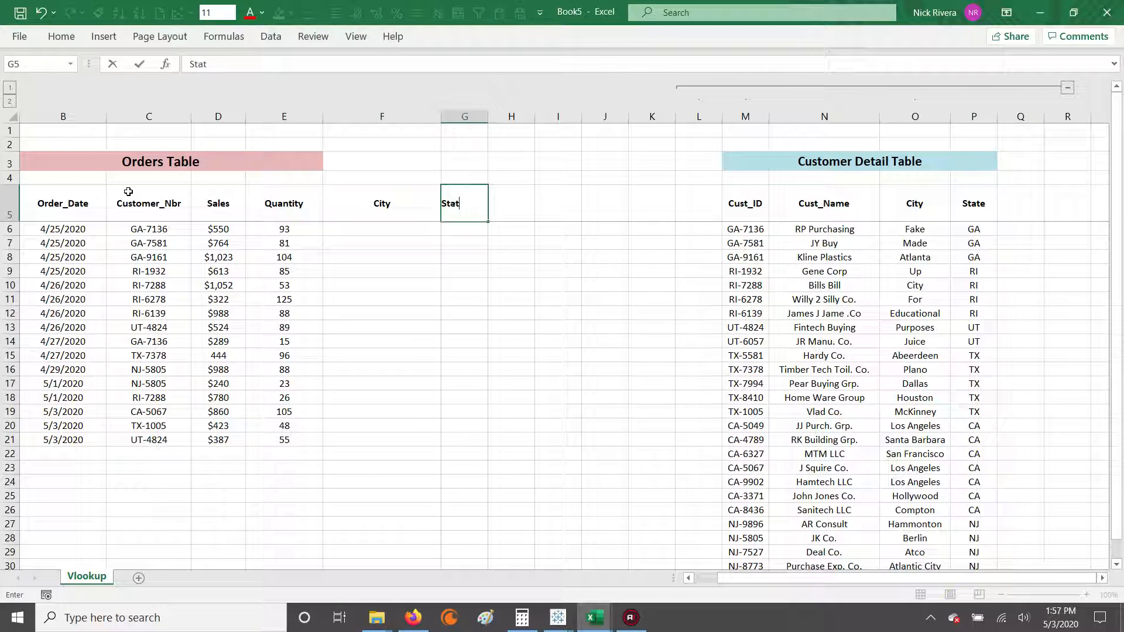
text(e)
key(Return)
Fill the new City and State header cells with light gray and widen column G slightly
drag(348, 203, 451, 215)
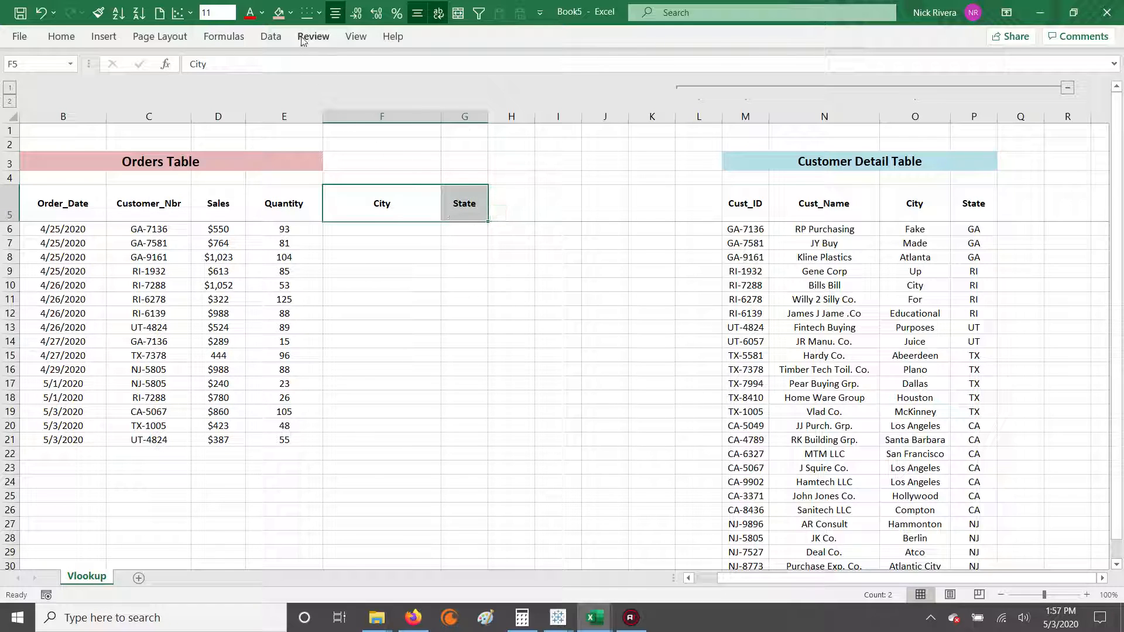
click(291, 12)
click(277, 83)
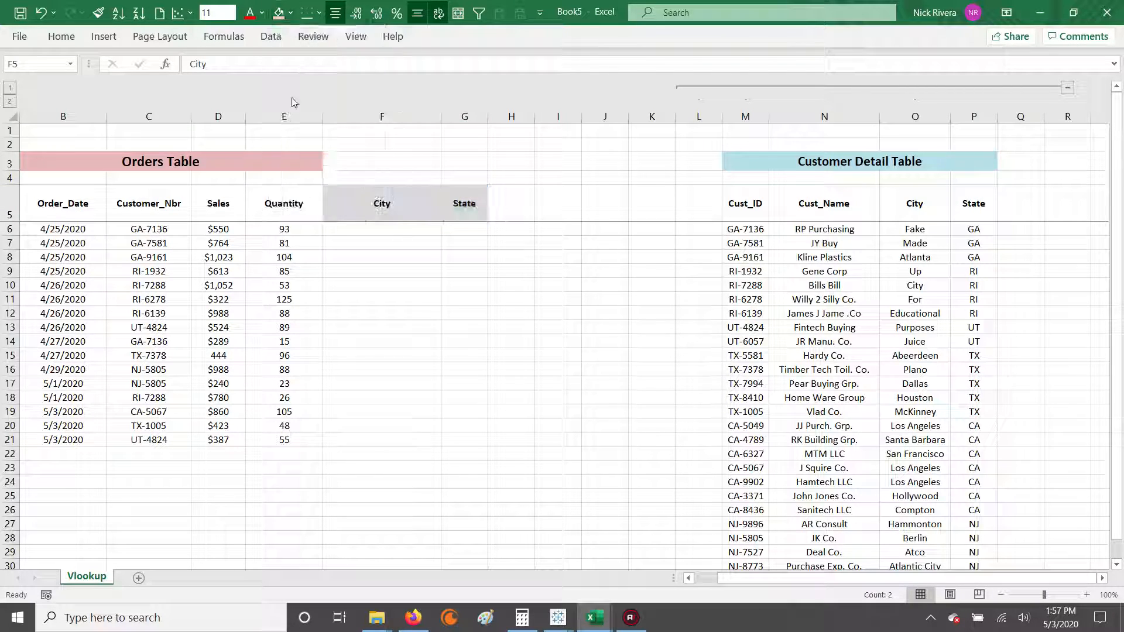
click(465, 271)
drag(488, 116, 506, 117)
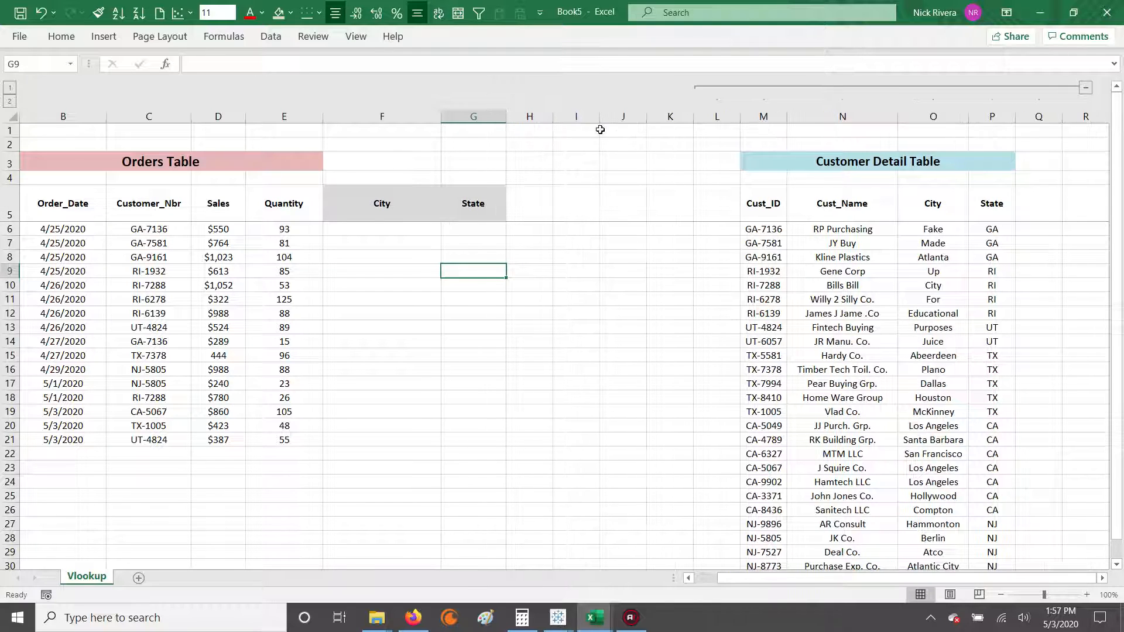
click(371, 199)
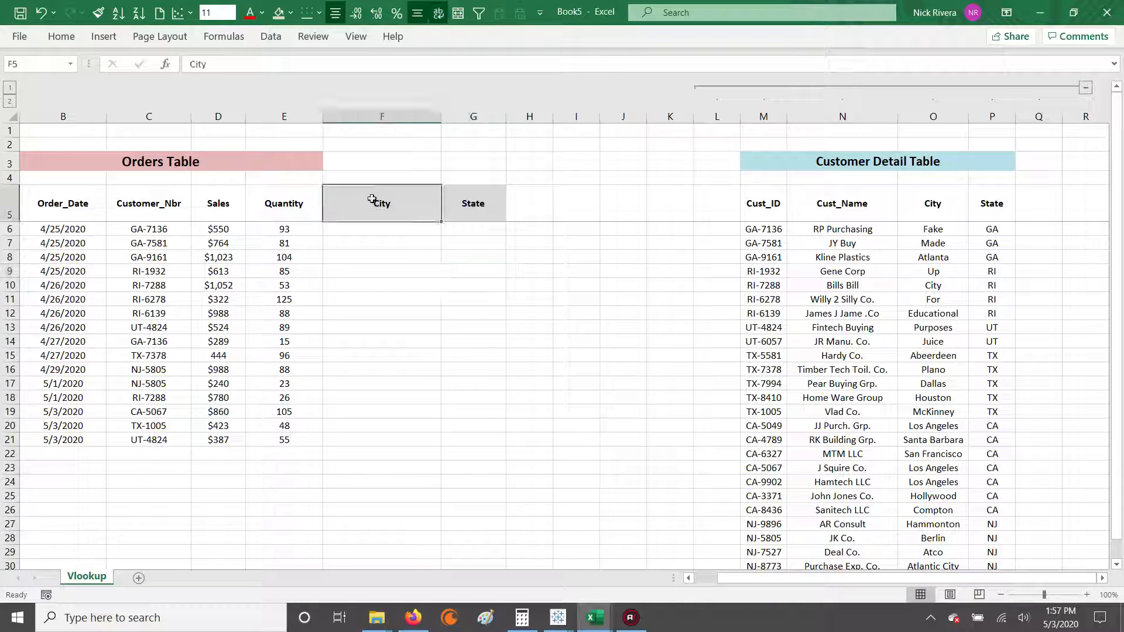
key(Down)
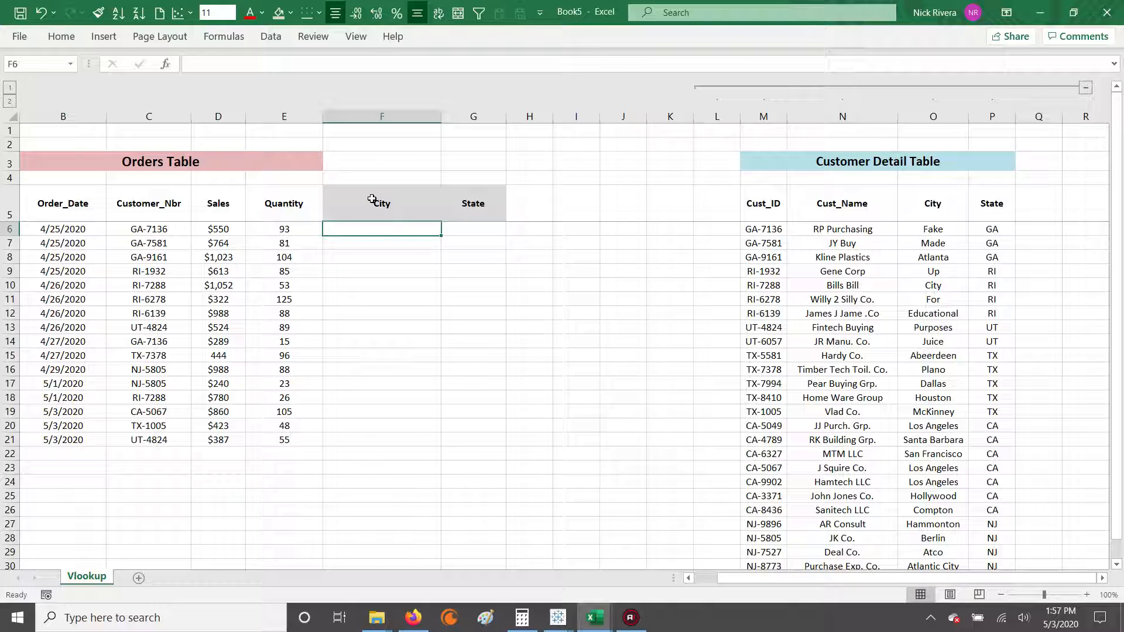
text(=)
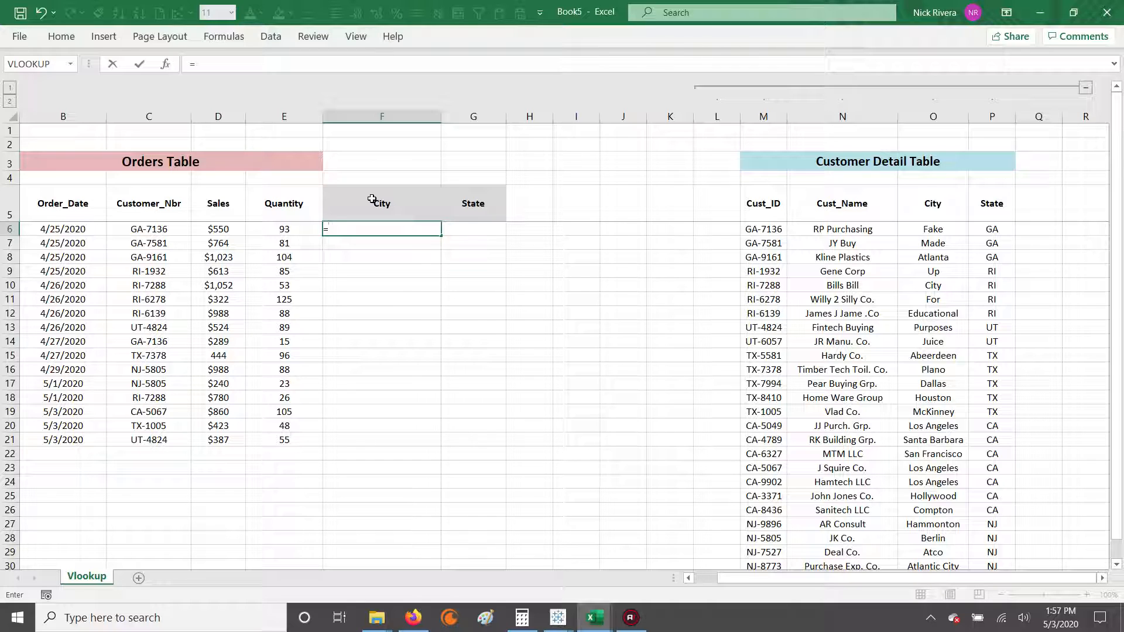
text(vlookup)
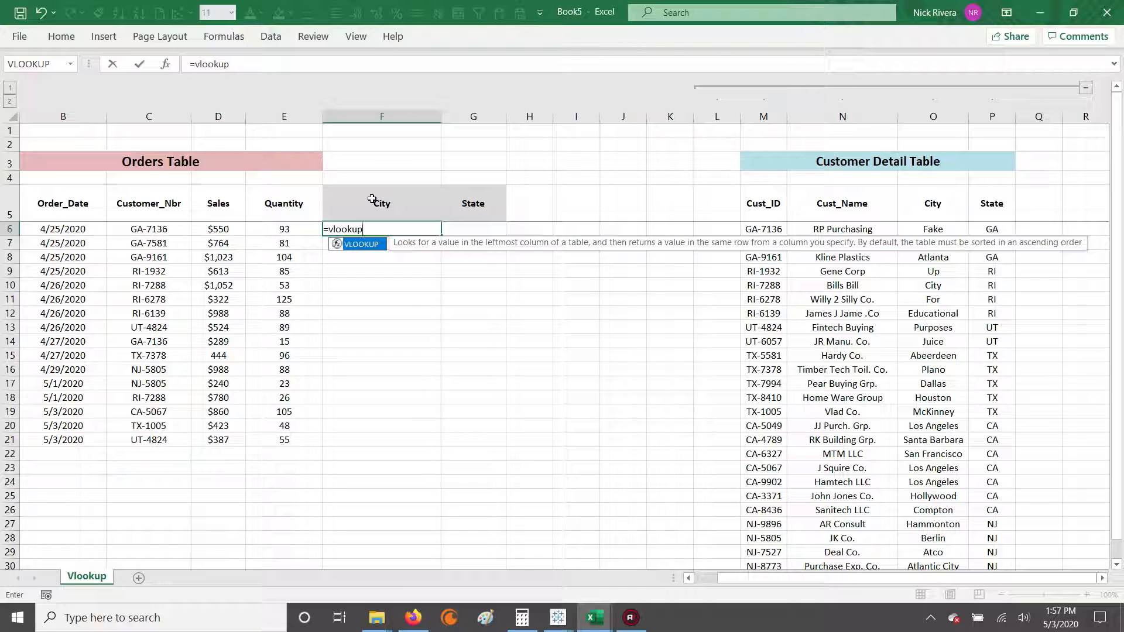
text(()
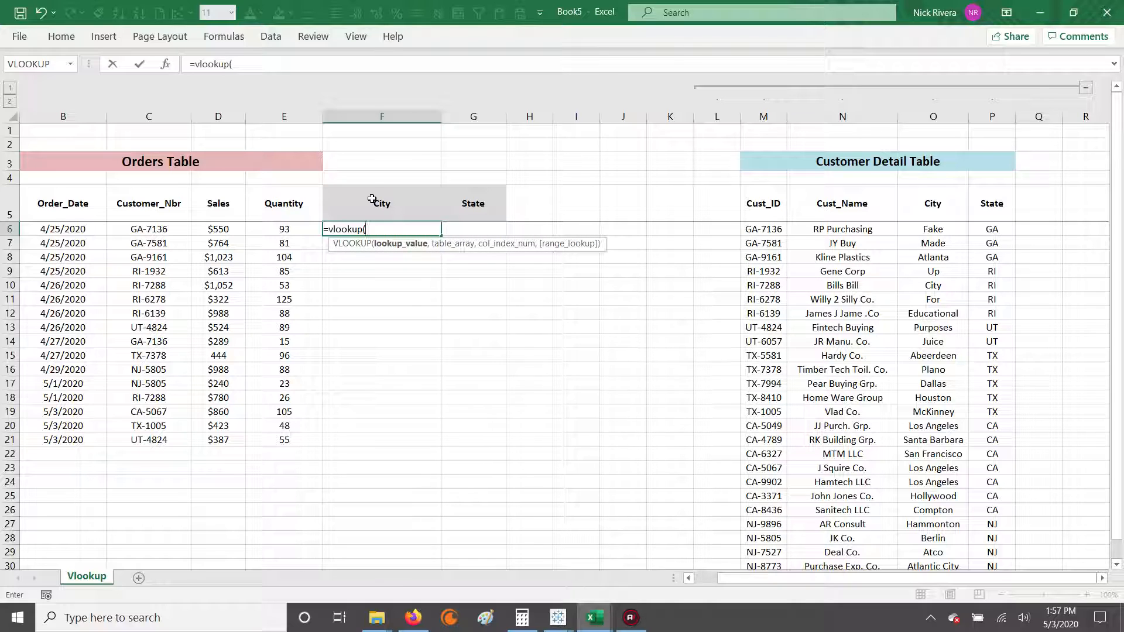
text())
key(Return)
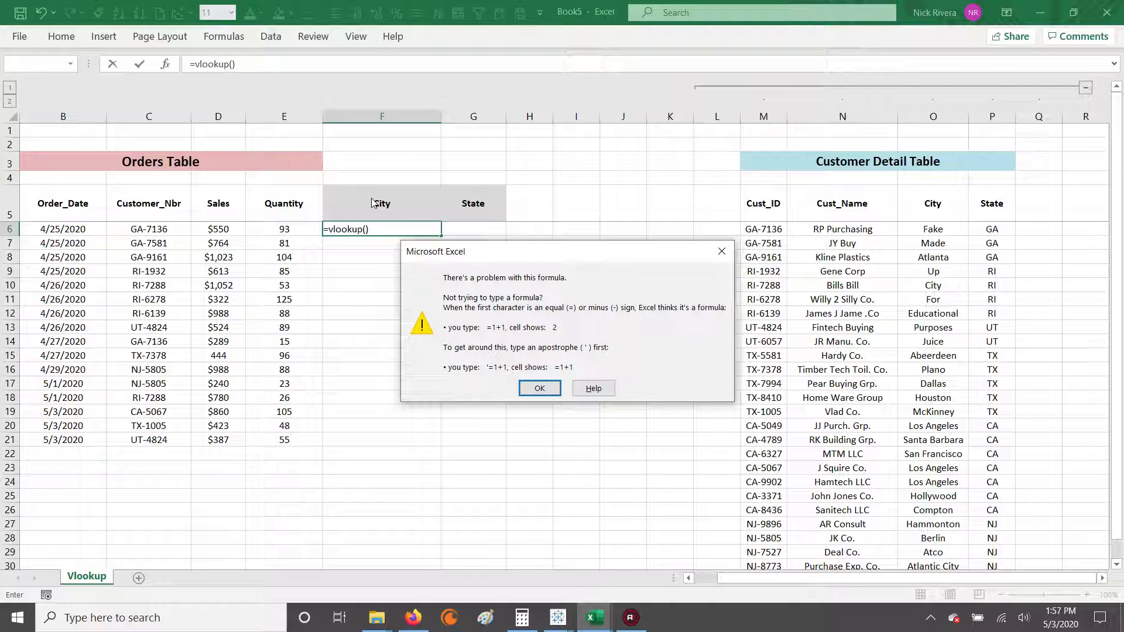
key(Escape)
key(Escape)
Start a VLOOKUP function in F6 and open its function arguments
text(=vl)
key(BackSpace)
key(BackSpace)
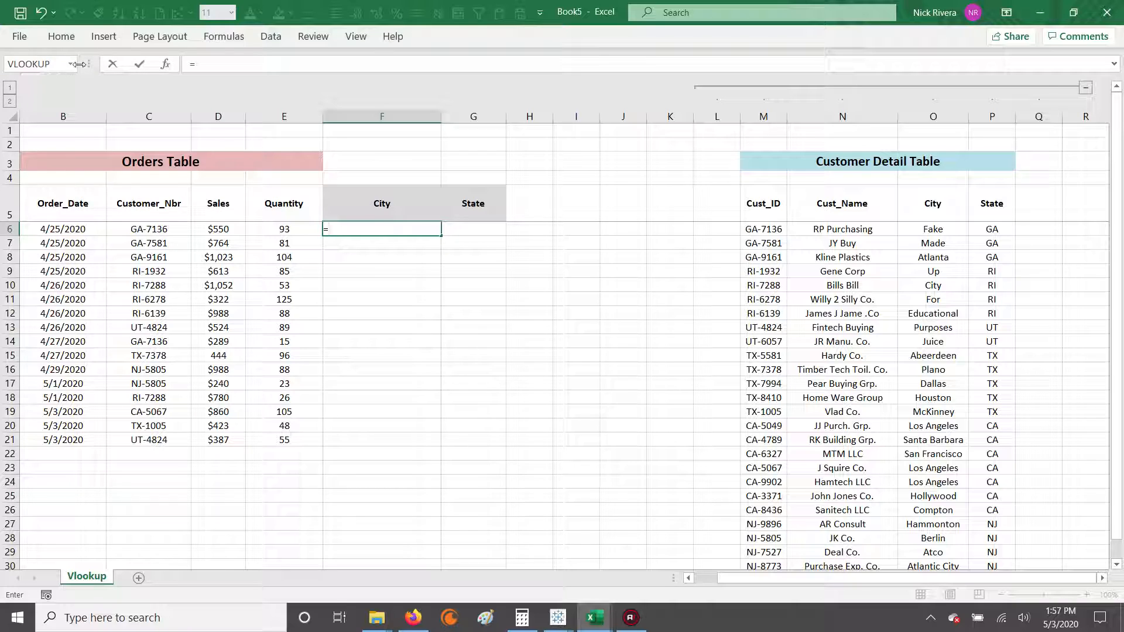
click(50, 65)
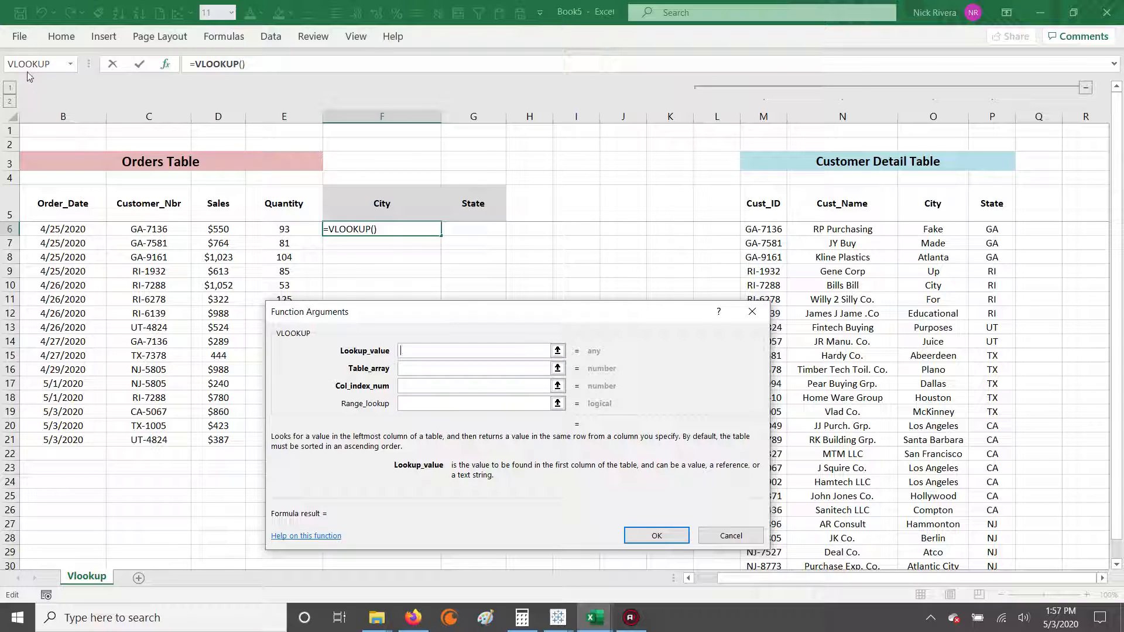
Move the function arguments dialog clear of the Orders Table and set VLOOKUP's Lookup_value to C6
drag(399, 317, 311, 279)
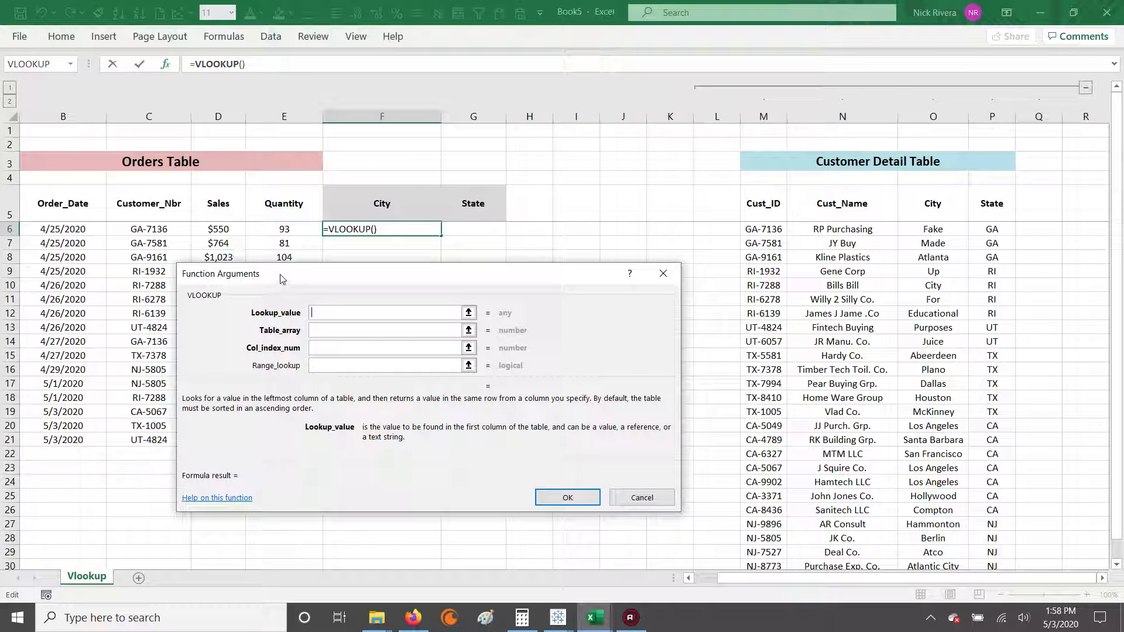
drag(282, 279, 250, 261)
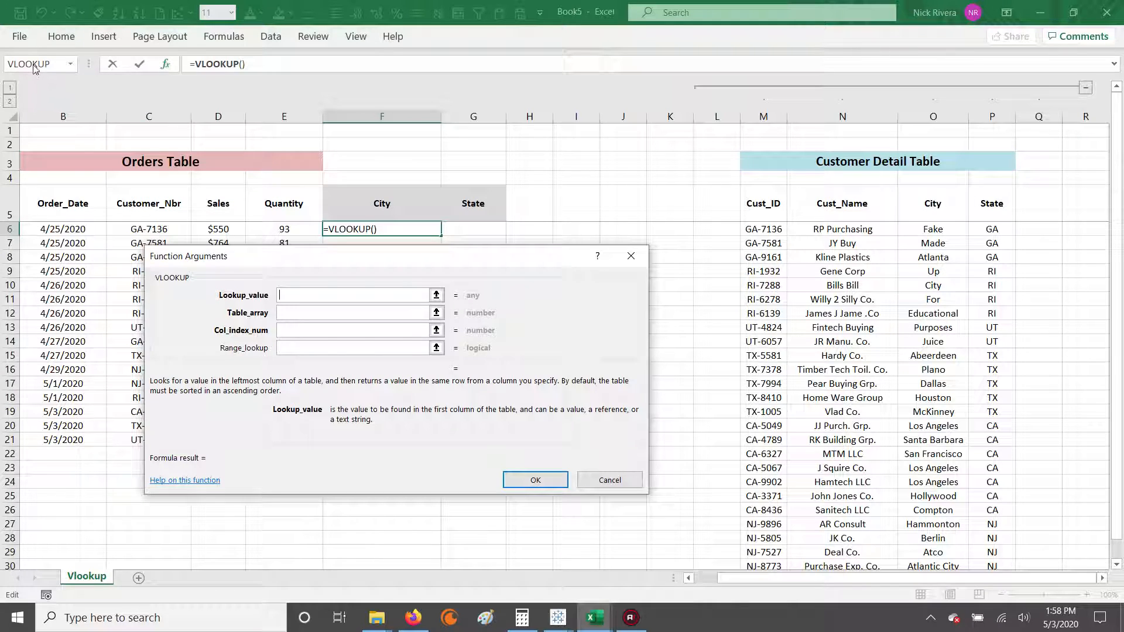
mouse_move(373, 263)
mouse_down()
mouse_move(348, 260)
mouse_move(364, 275)
mouse_up()
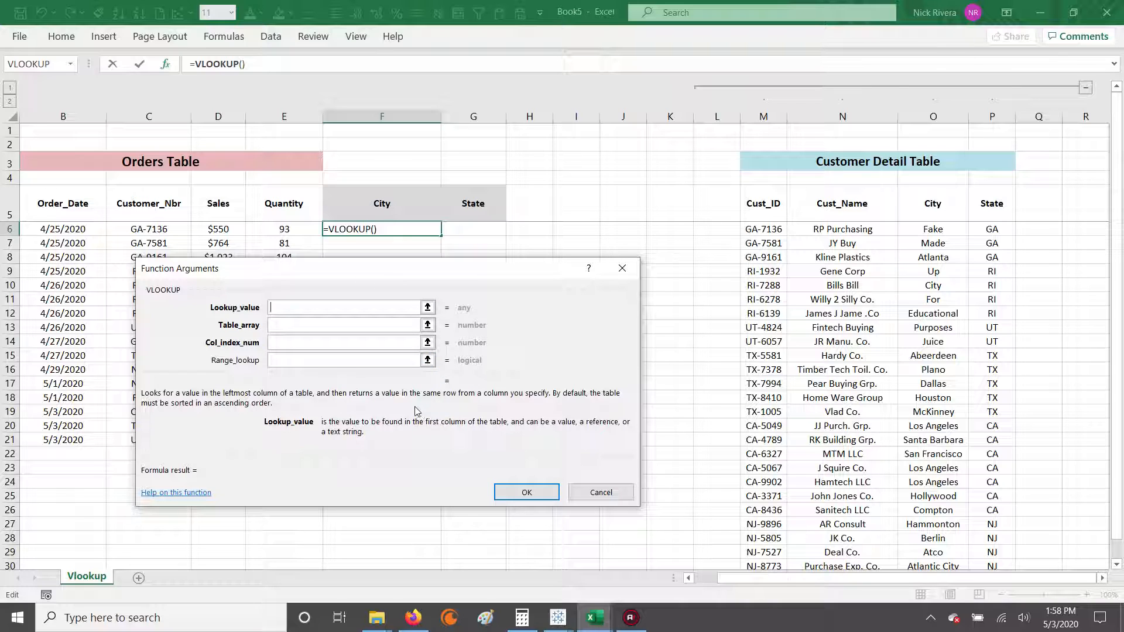
drag(359, 270, 408, 282)
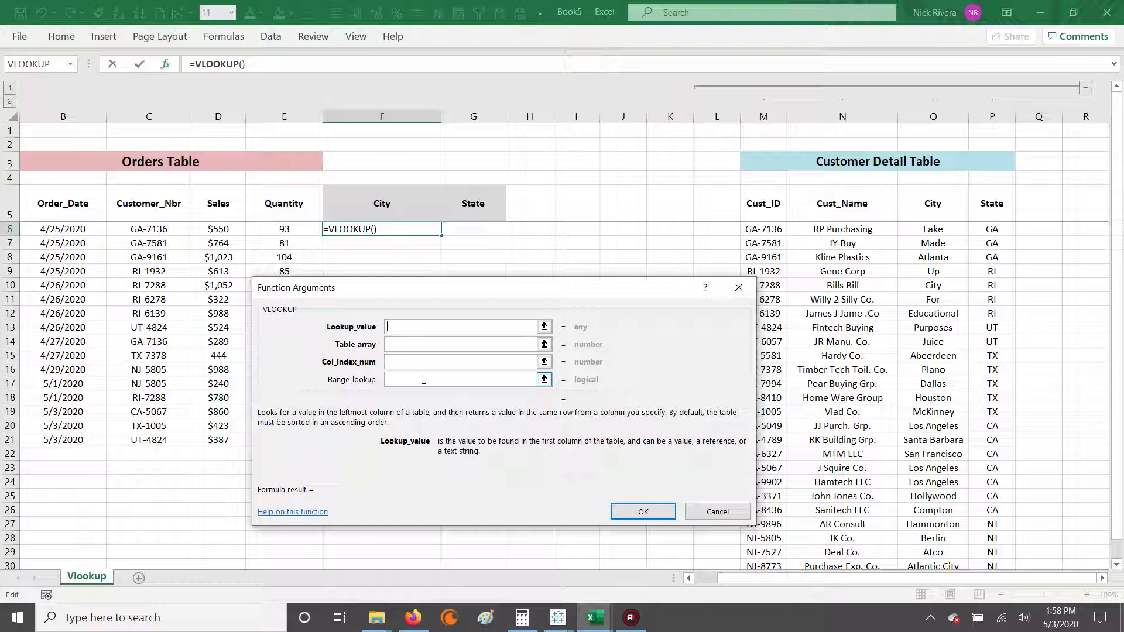
mouse_move(397, 291)
mouse_down()
mouse_move(366, 290)
mouse_move(394, 297)
mouse_up()
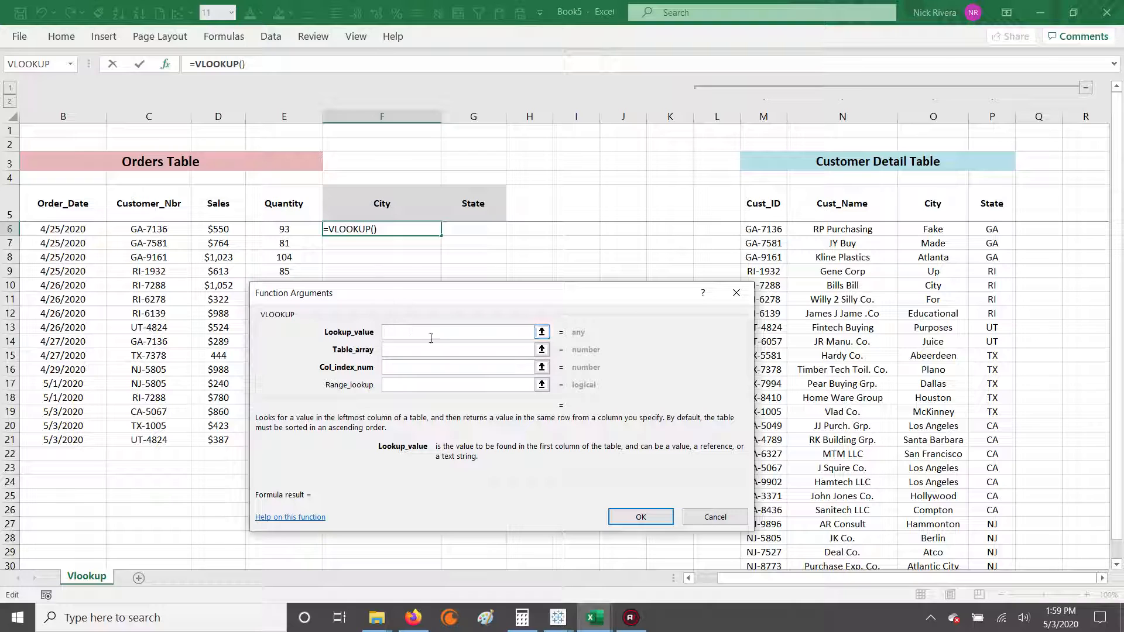
drag(408, 295, 479, 293)
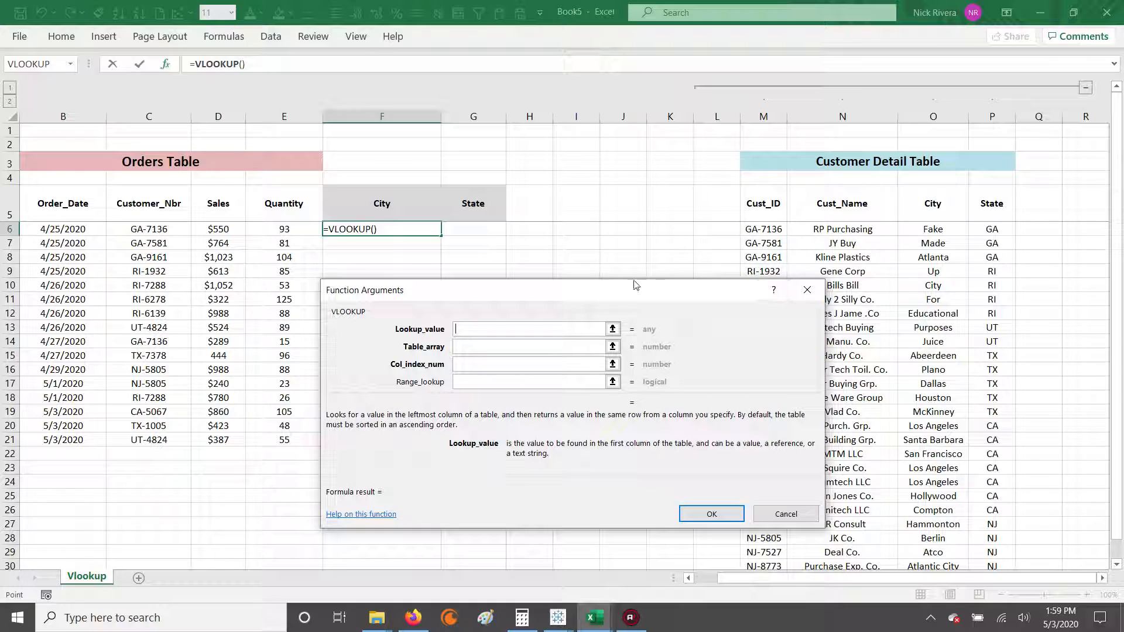
click(505, 329)
click(161, 230)
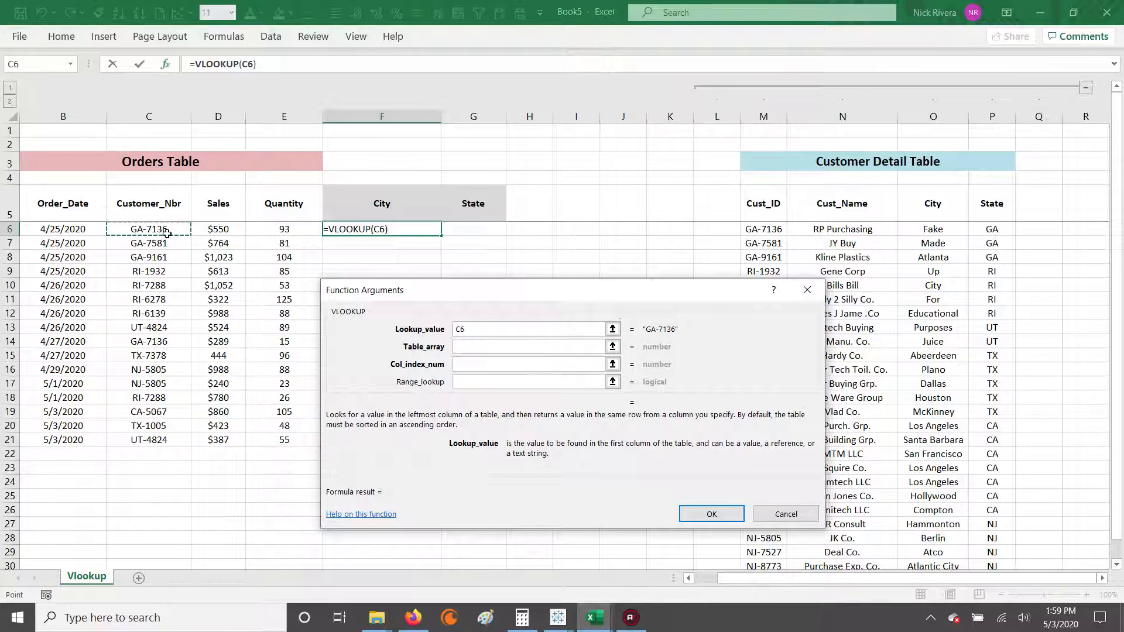
Set VLOOKUP's Table_array to columns M:P, spanning Cust_ID through State in the Customer Detail Table
click(476, 347)
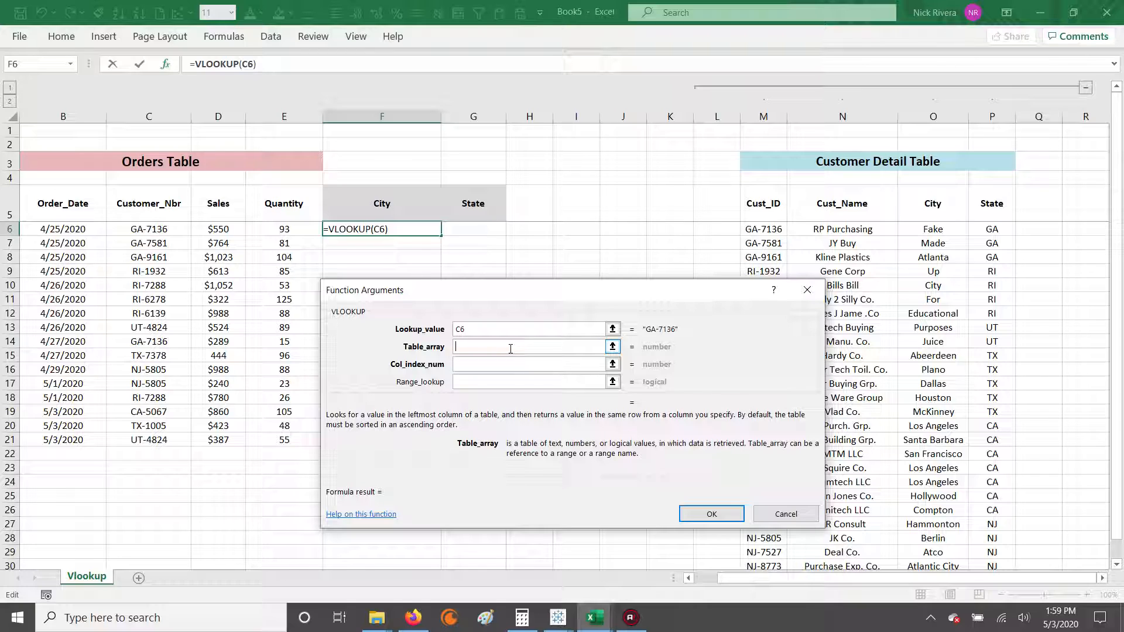
click(469, 329)
click(468, 347)
drag(625, 289, 487, 280)
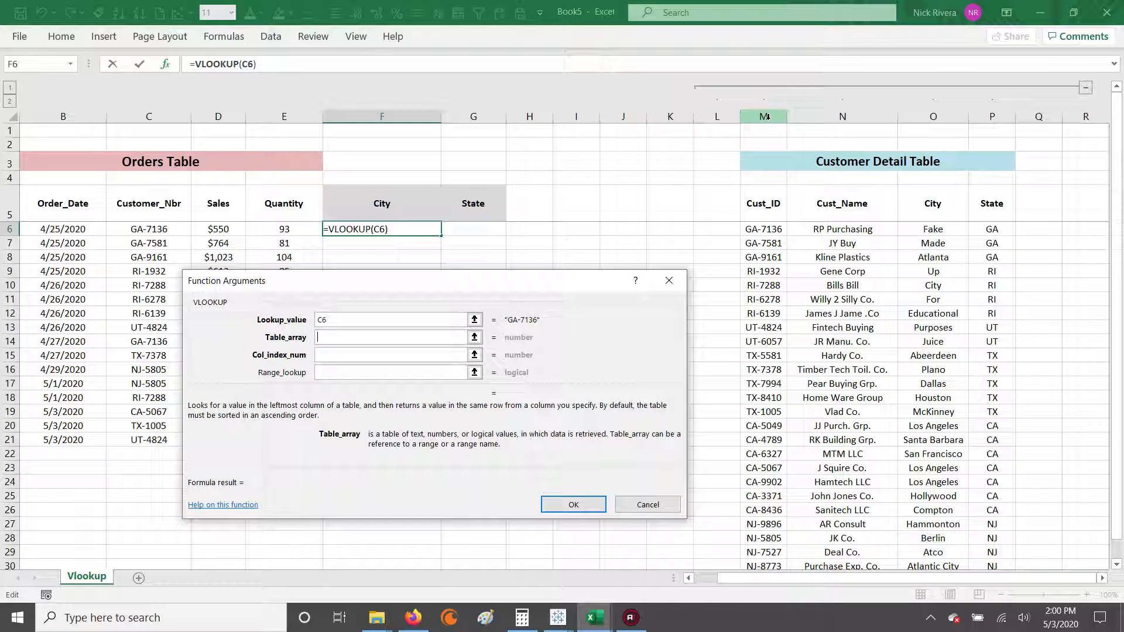
click(767, 116)
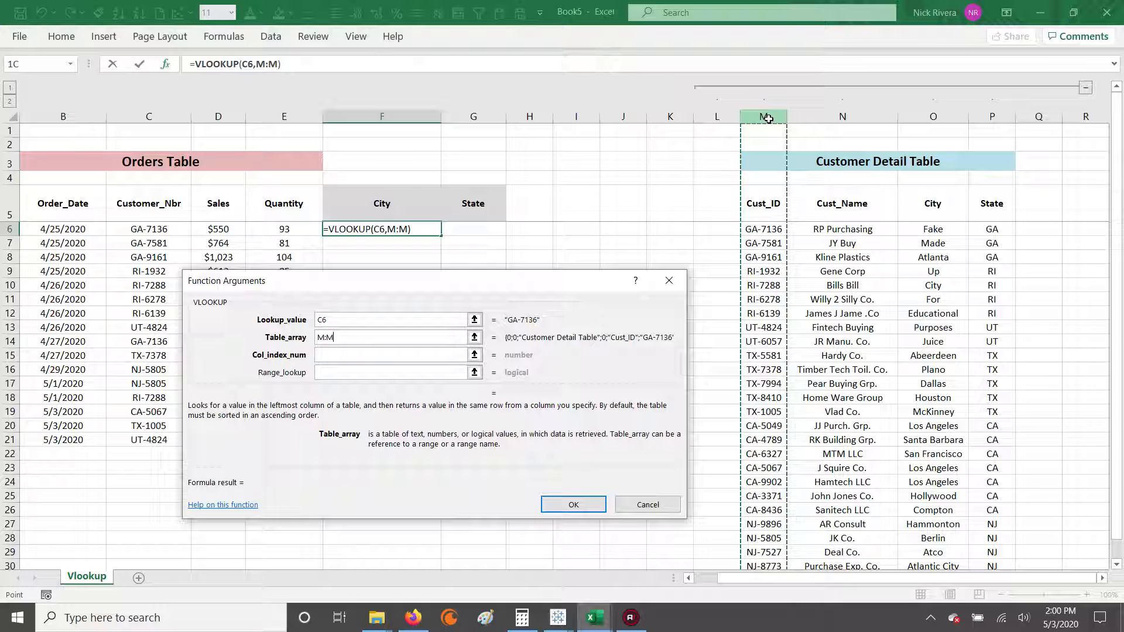
drag(768, 119, 988, 171)
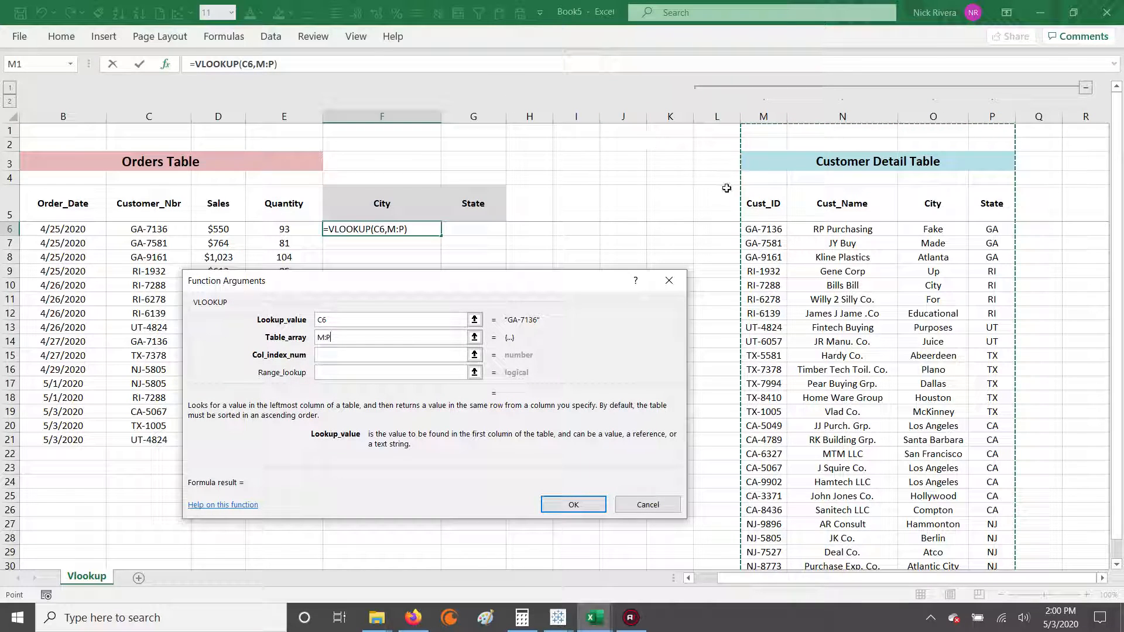
click(764, 117)
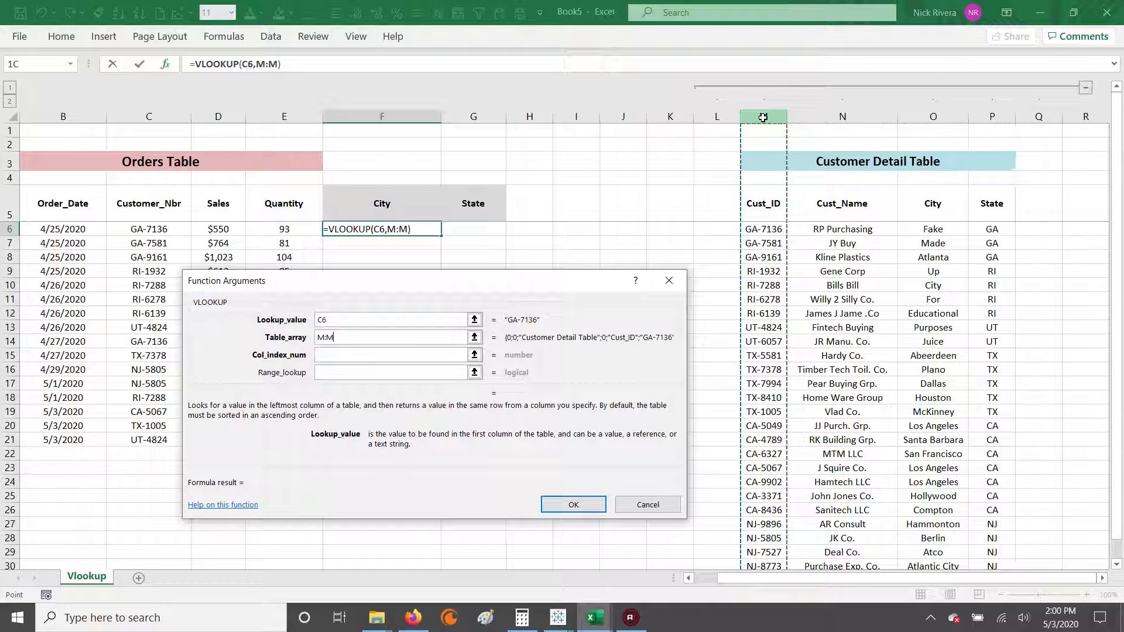
drag(763, 117, 821, 164)
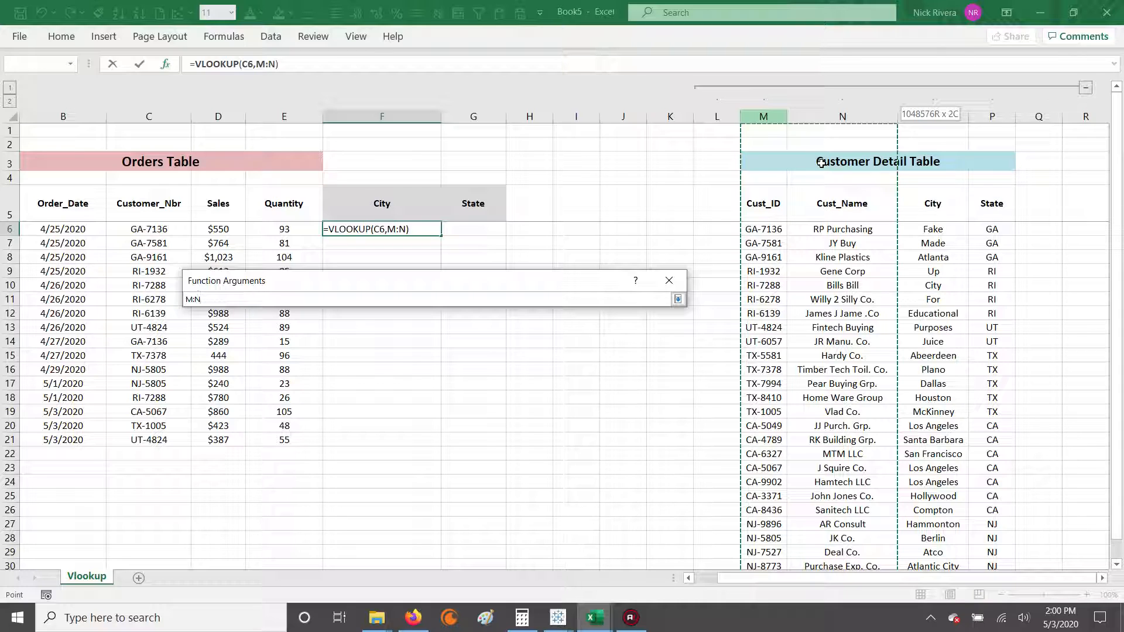
drag(821, 162, 766, 209)
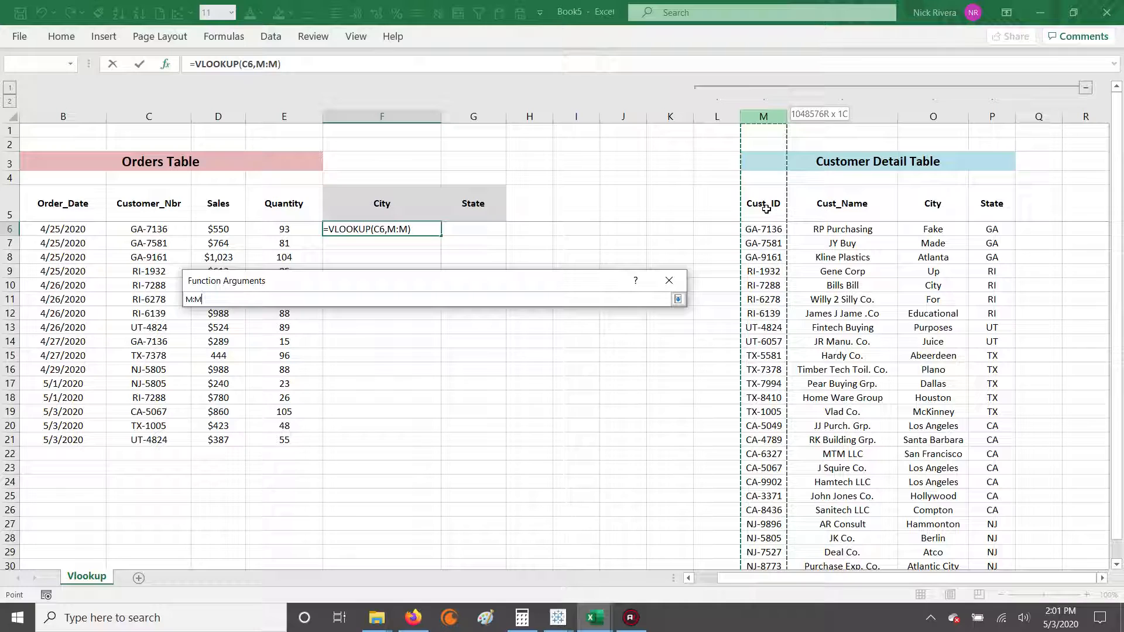
mouse_move(766, 209)
mouse_down()
mouse_move(867, 218)
mouse_move(764, 208)
mouse_up()
drag(763, 209, 923, 215)
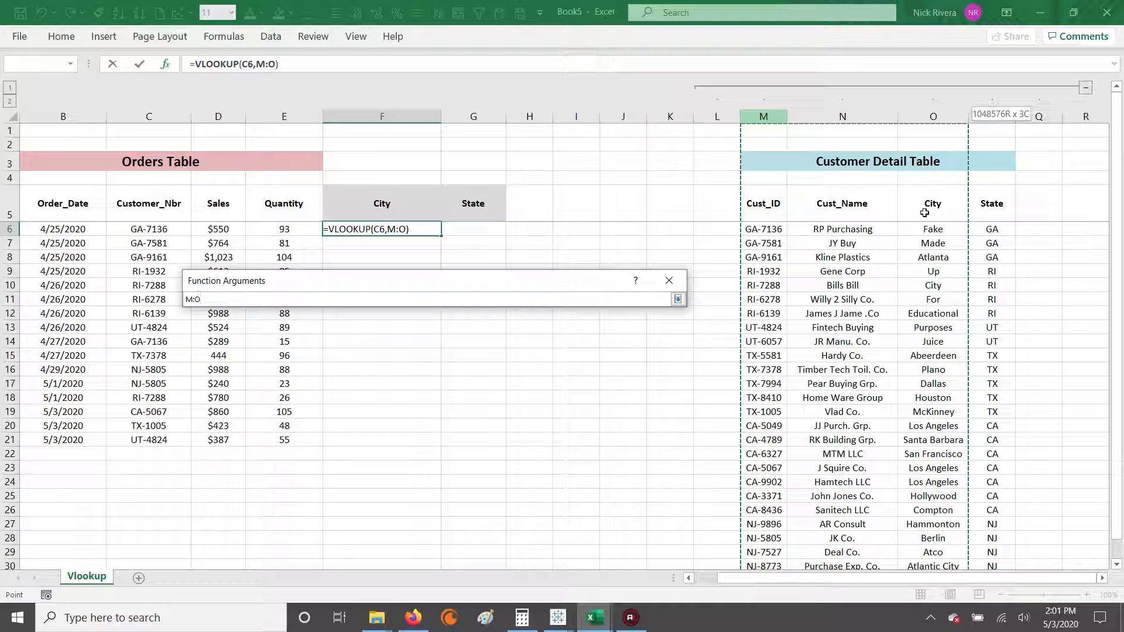
drag(927, 213, 998, 224)
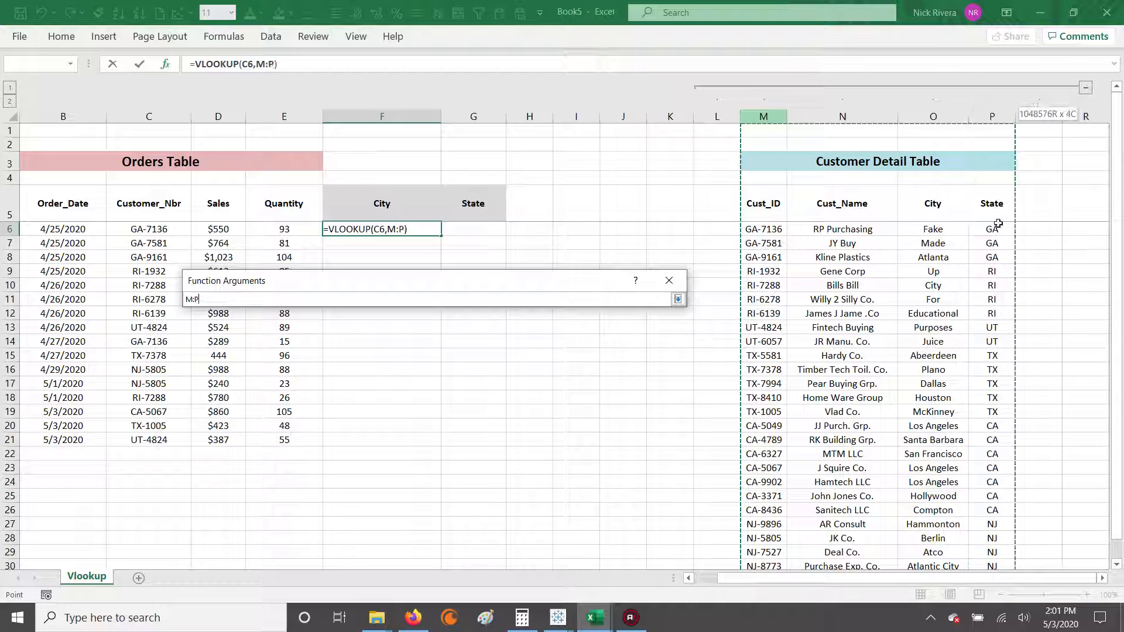
mouse_move(993, 223)
mouse_down()
mouse_move(909, 209)
mouse_move(991, 214)
mouse_up()
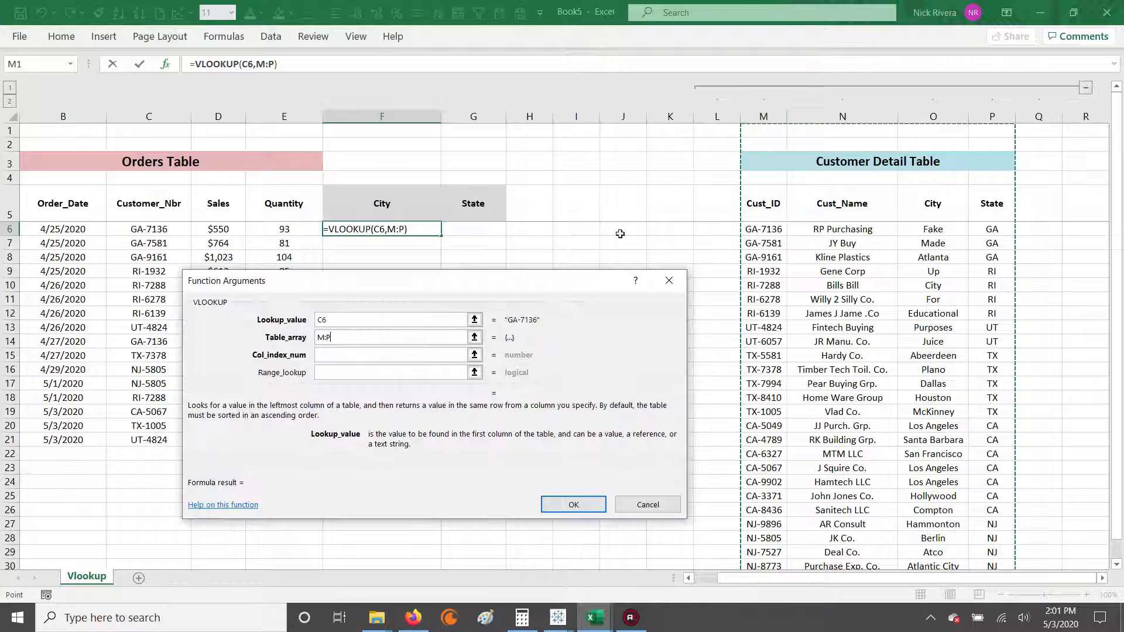
Set Col_index_num to 3 and Range_lookup to 0, complete the VLOOKUP, and check the formula's referenced ranges in F6
click(340, 356)
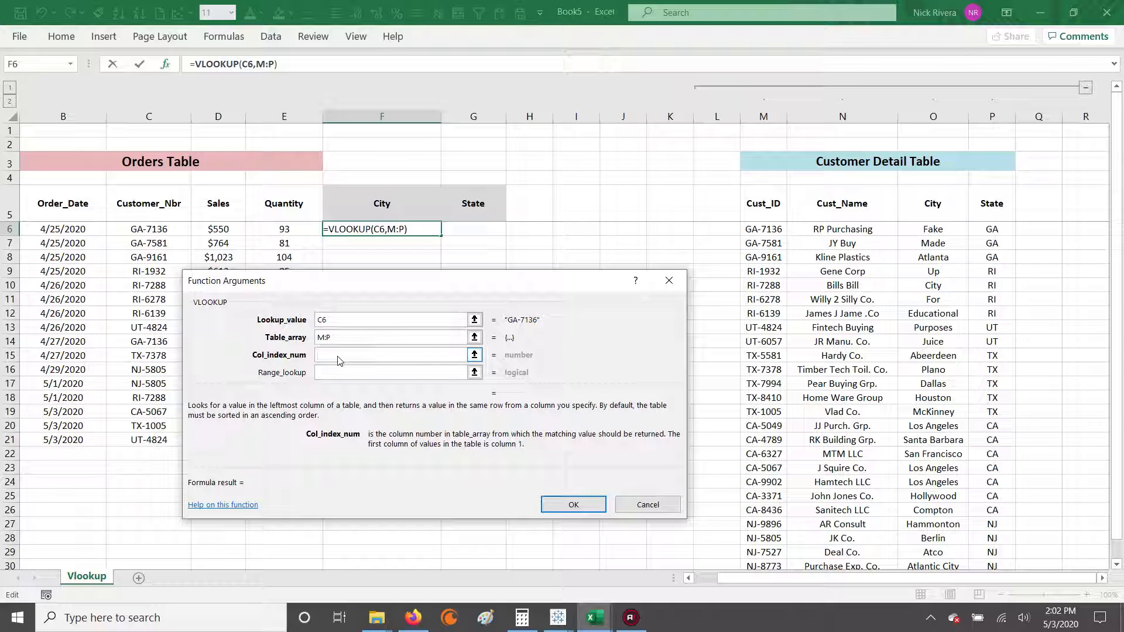
text(3)
key(Tab)
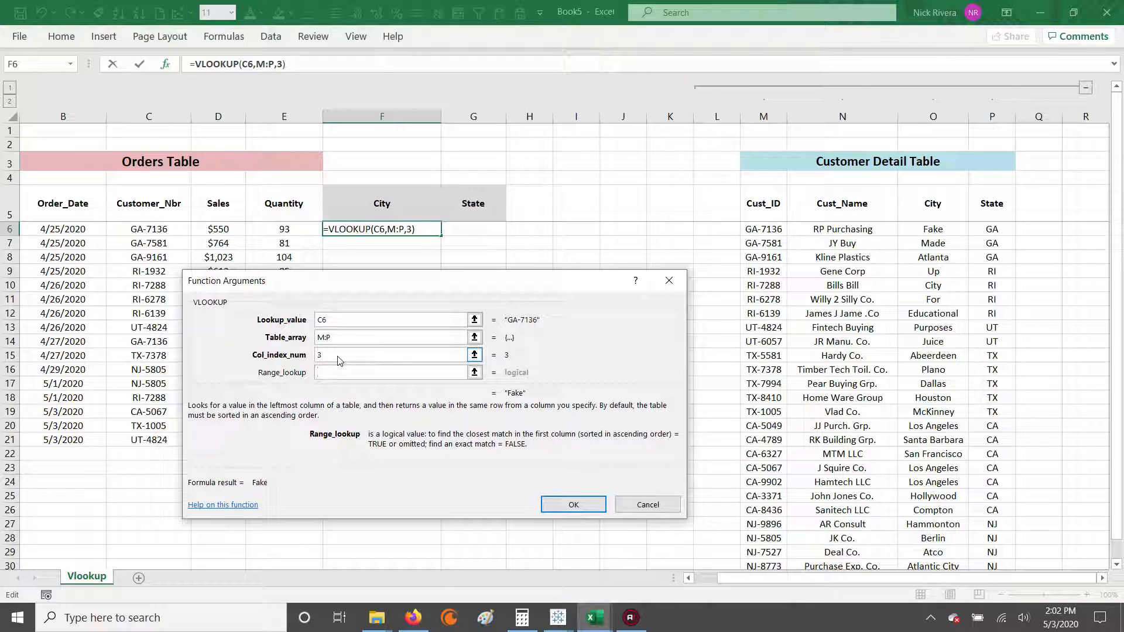
text(0)
key(Return)
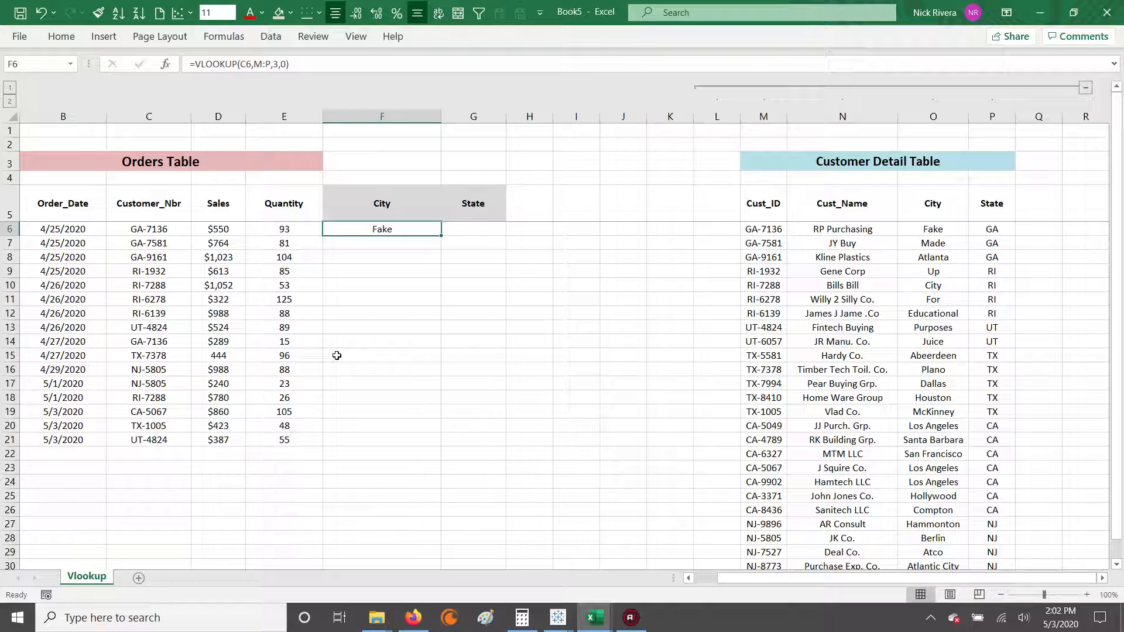
click(321, 65)
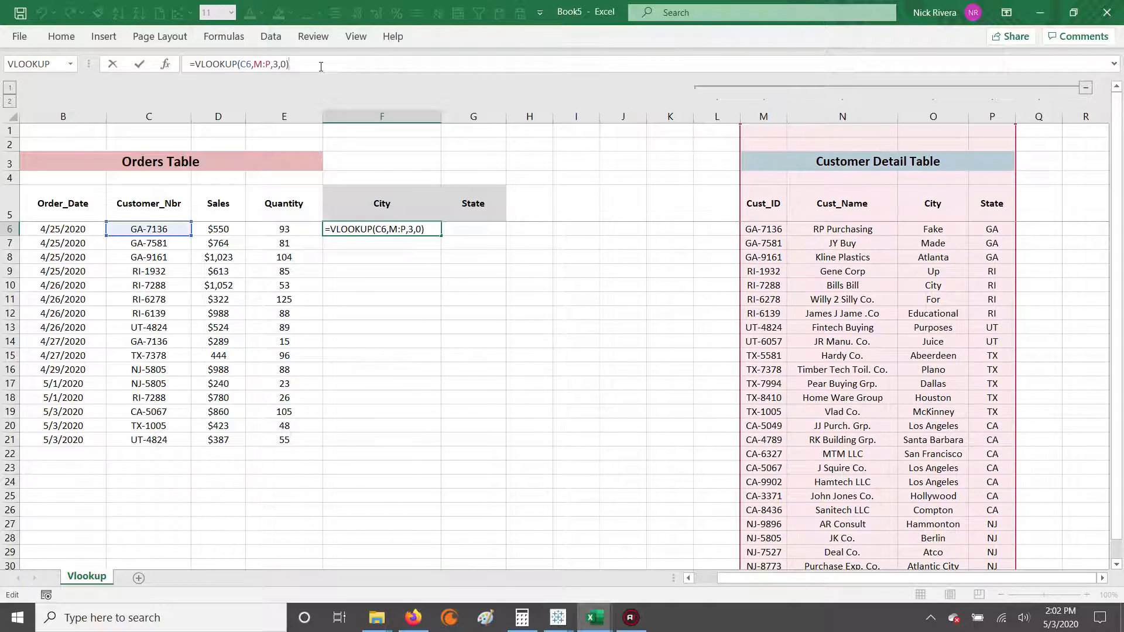
key(Escape)
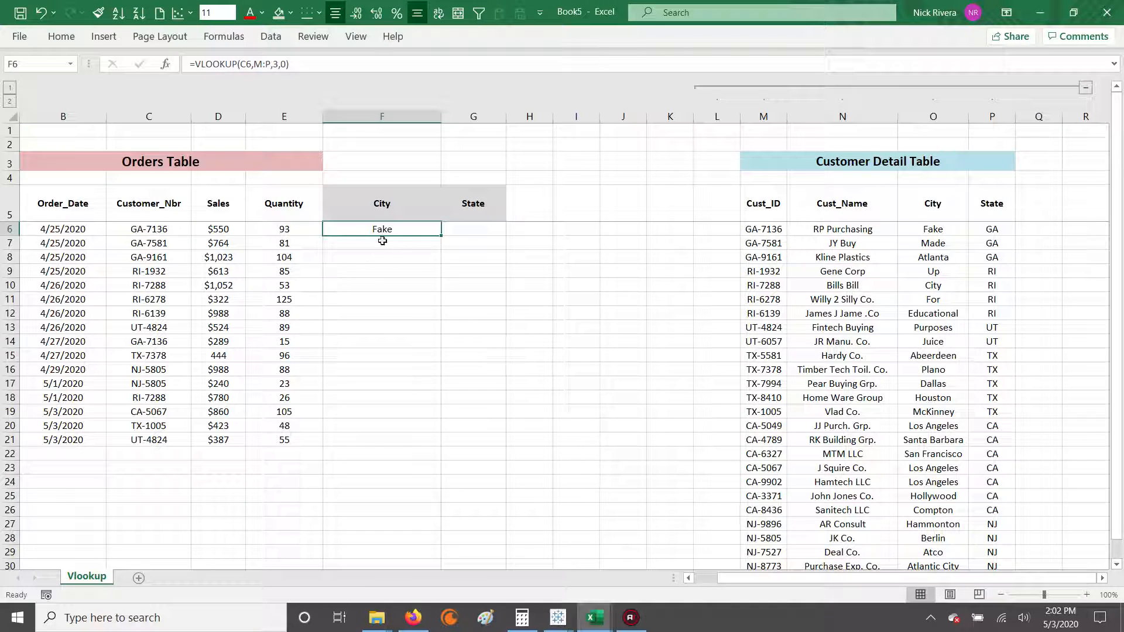
Search the Customer Detail Table's Cust_ID column for the first order's customer number from C6
click(155, 229)
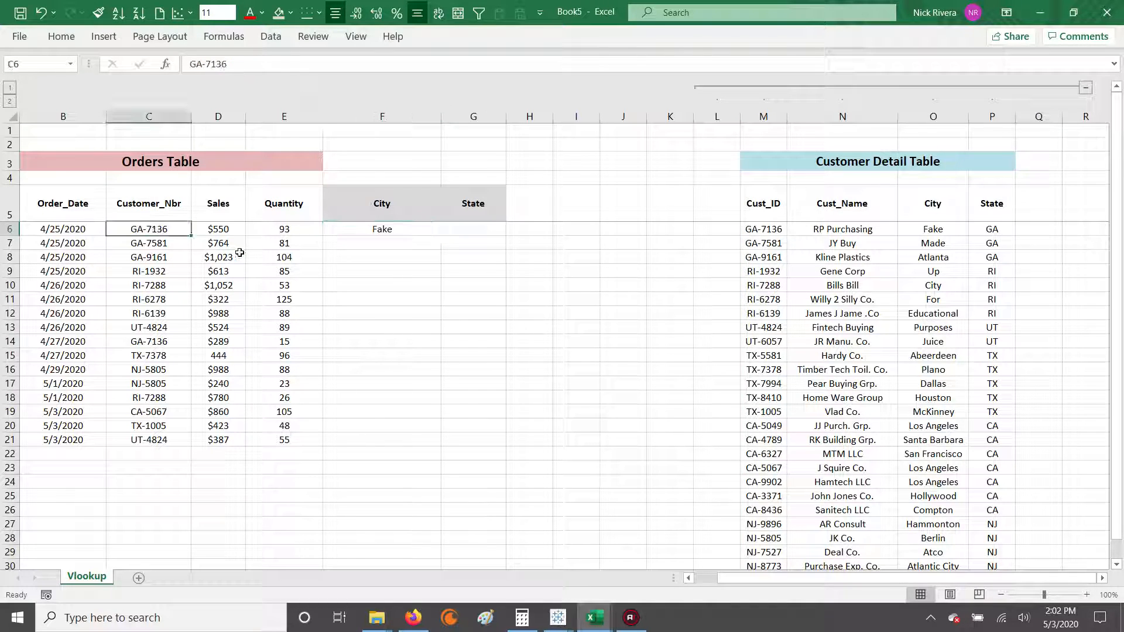
key(ctrl+c)
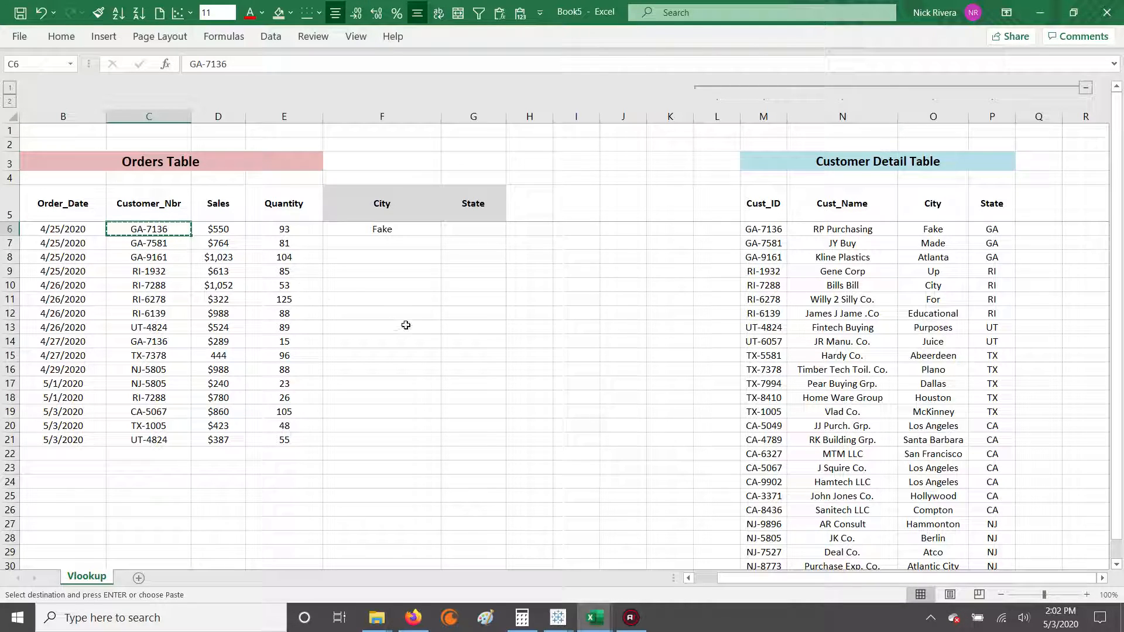
click(763, 116)
mouse_move(763, 115)
mouse_down()
mouse_move(995, 126)
mouse_move(767, 117)
mouse_move(767, 132)
mouse_move(766, 111)
mouse_up()
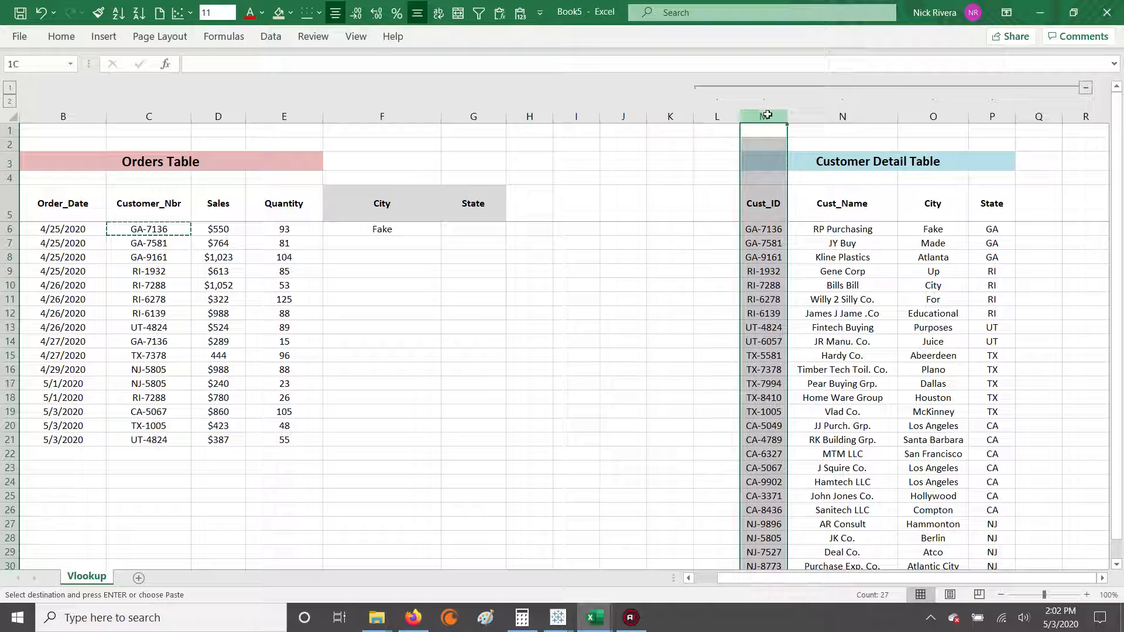
key(ctrl+f)
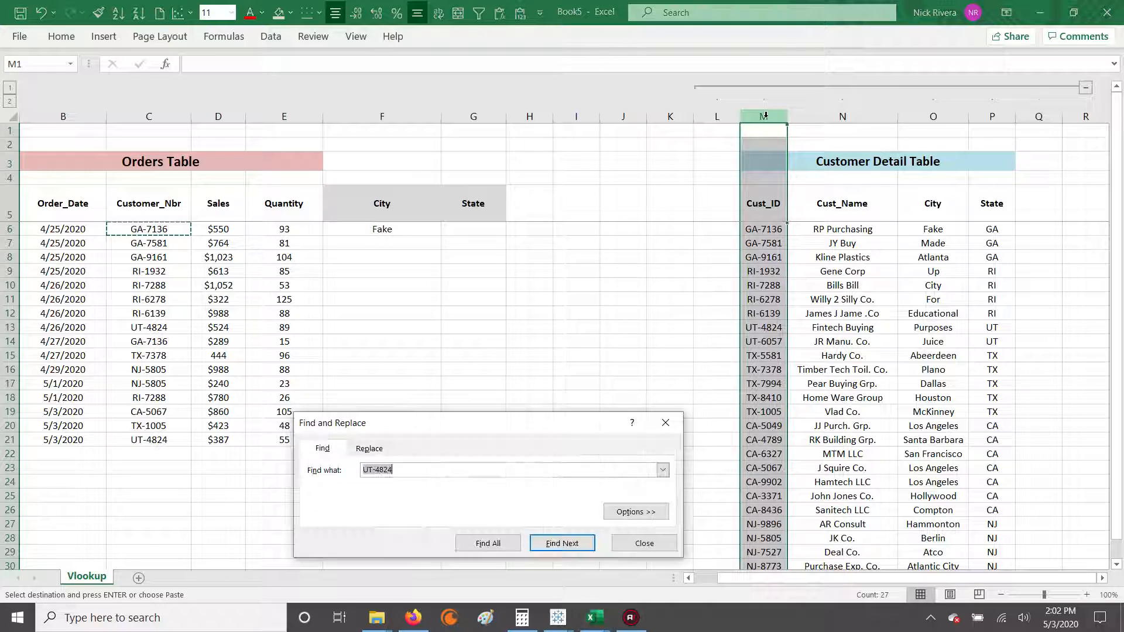
click(559, 544)
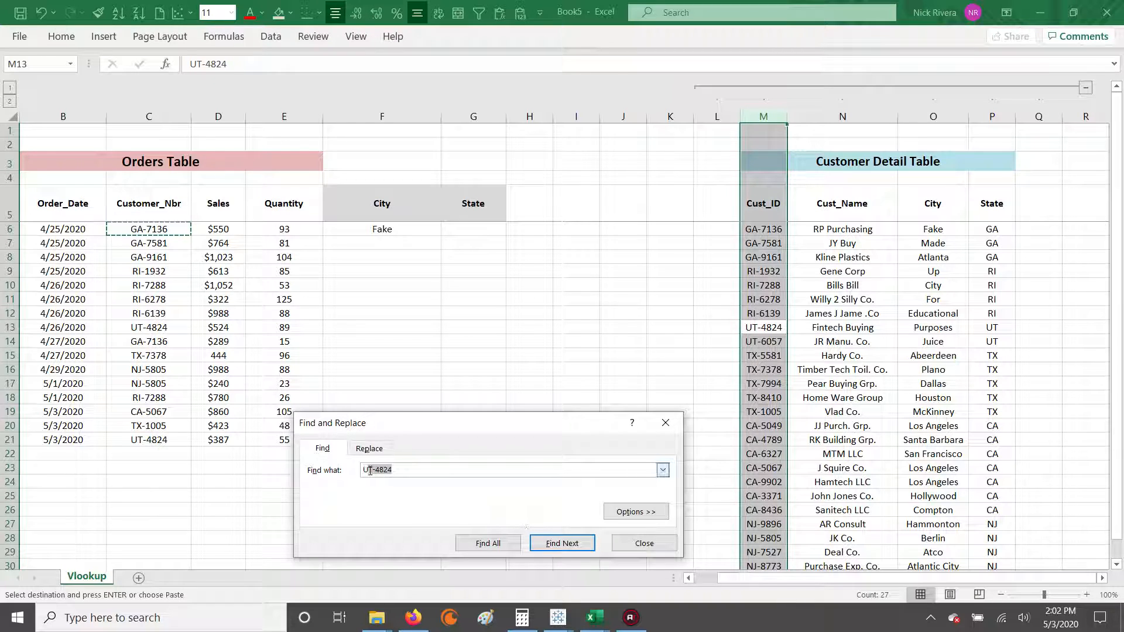
text(GA-7136)
click(560, 543)
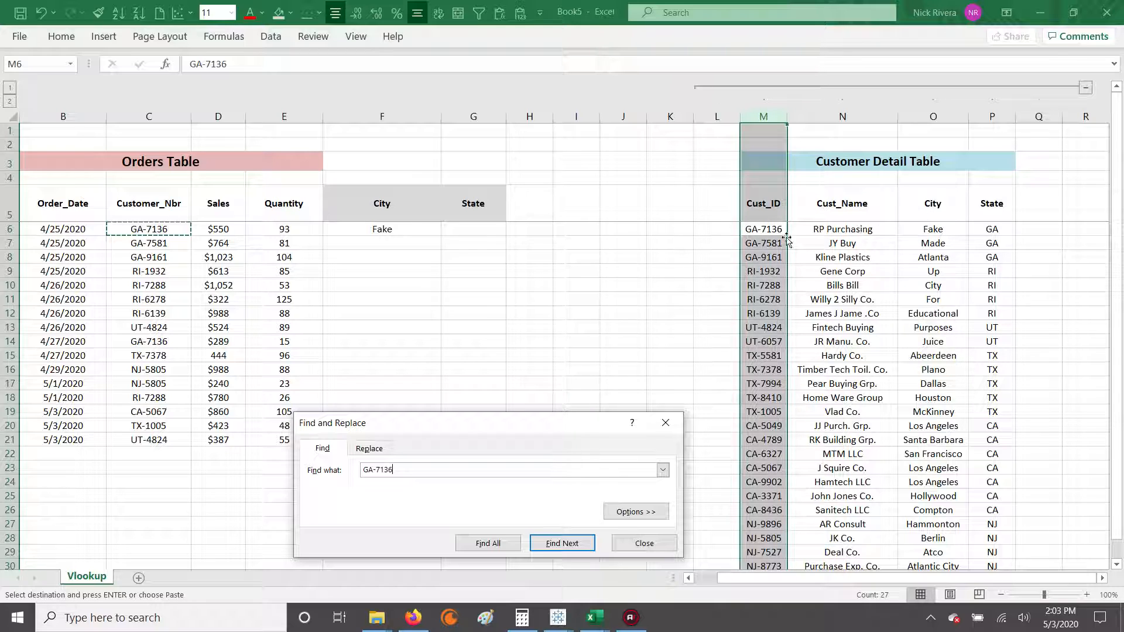
click(641, 540)
key(Escape)
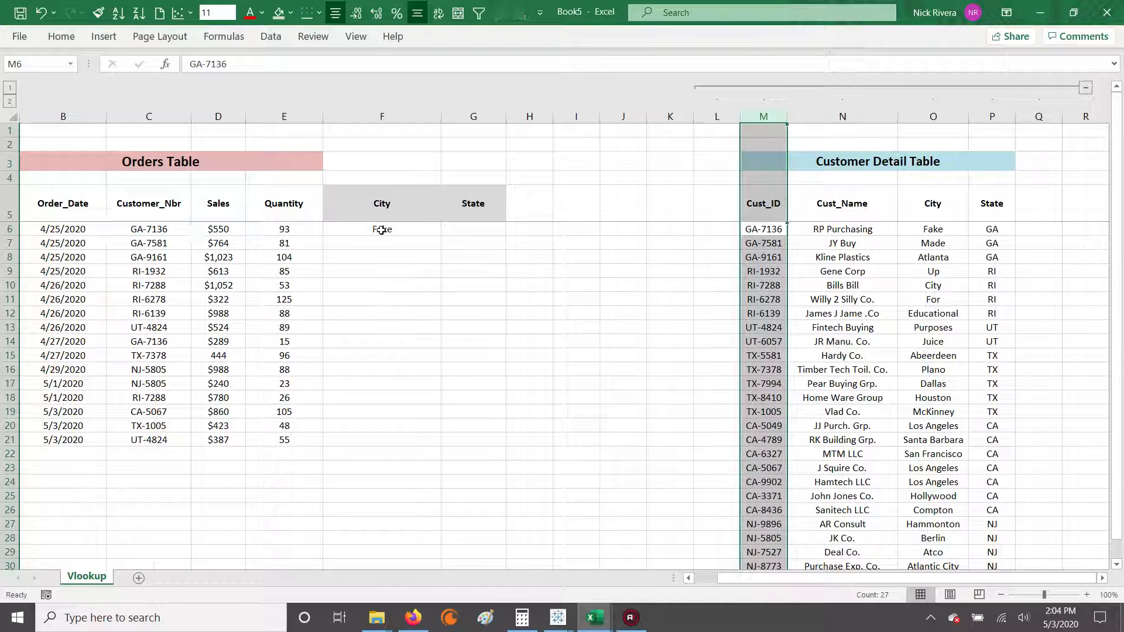
click(381, 228)
key(ctrl+c)
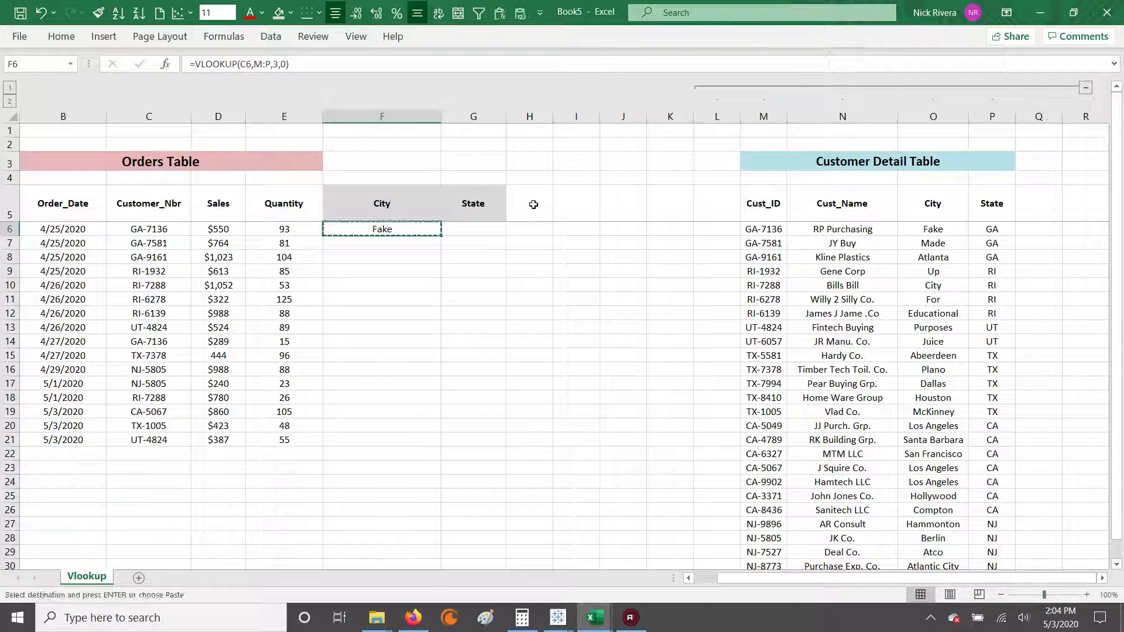
click(367, 465)
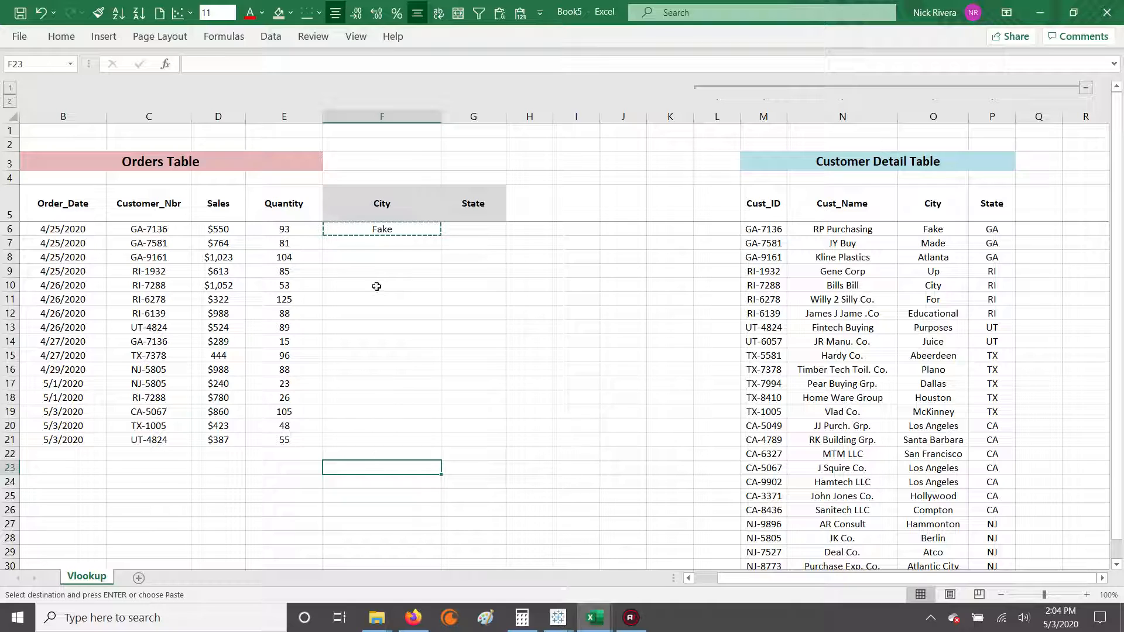
key(Escape)
click(402, 230)
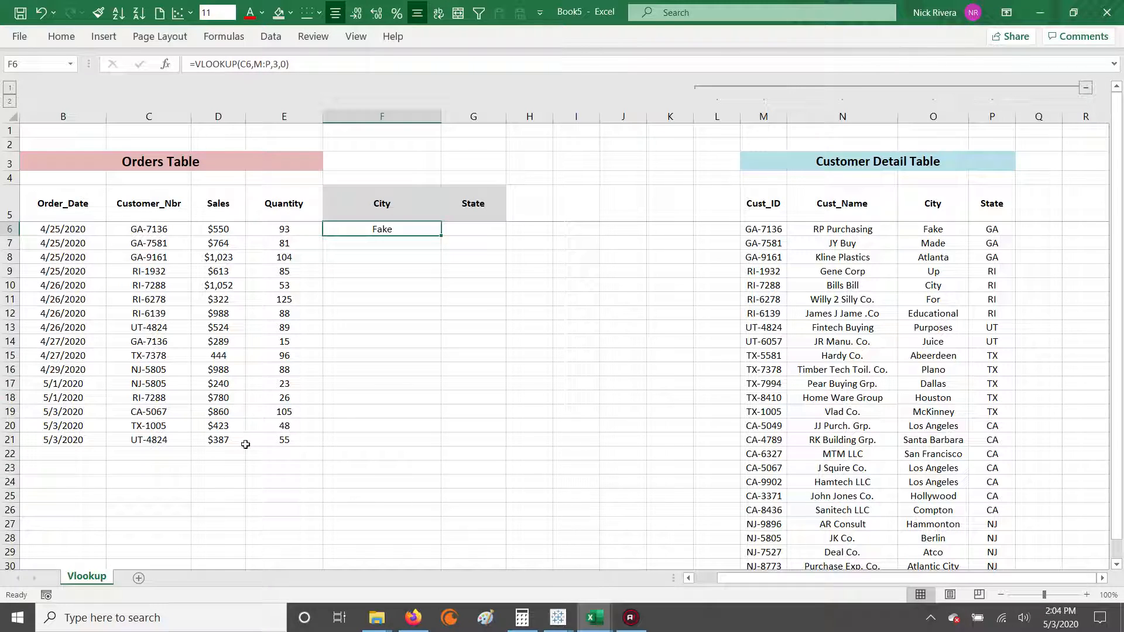
click(138, 427)
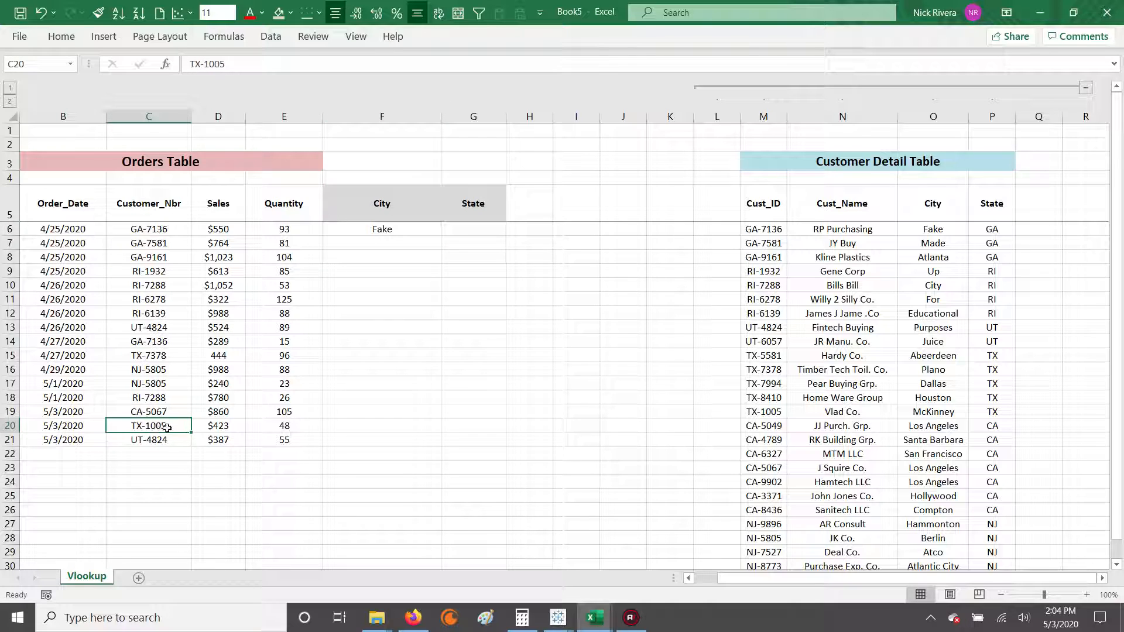
Search the Customer Detail Table's Cust_ID column for the customer number copied from C20
key(ctrl+c)
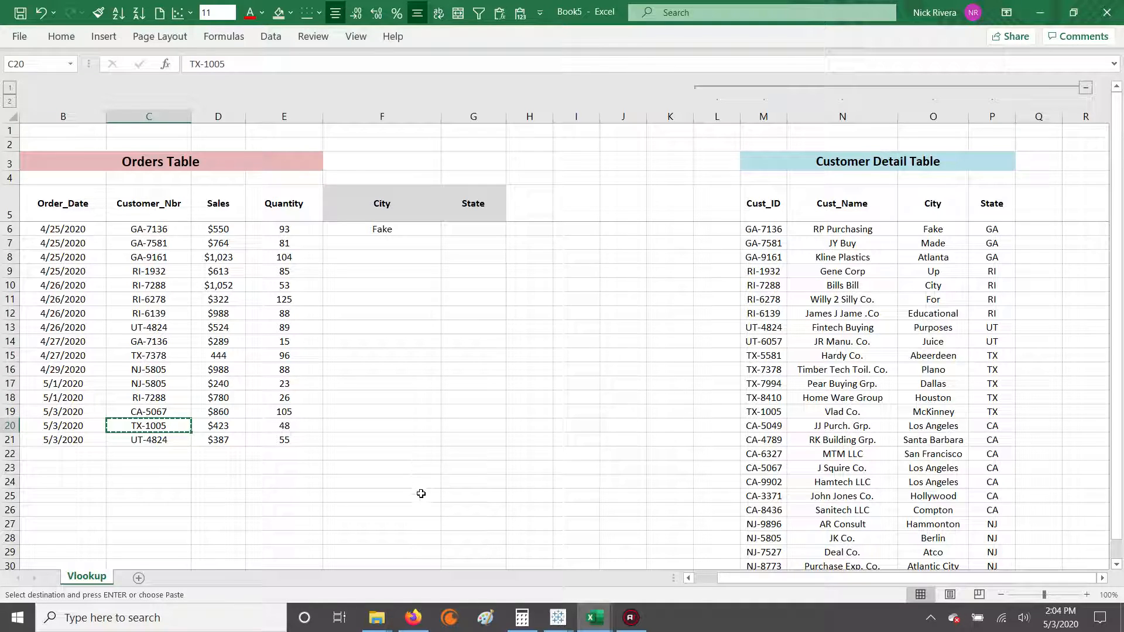
click(357, 424)
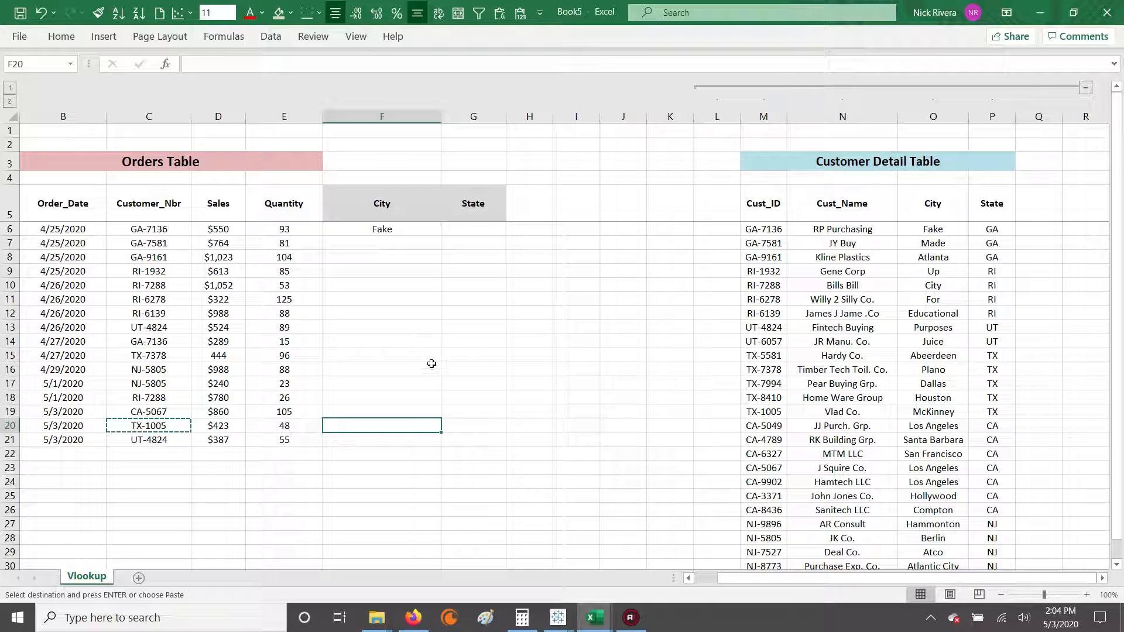
click(147, 425)
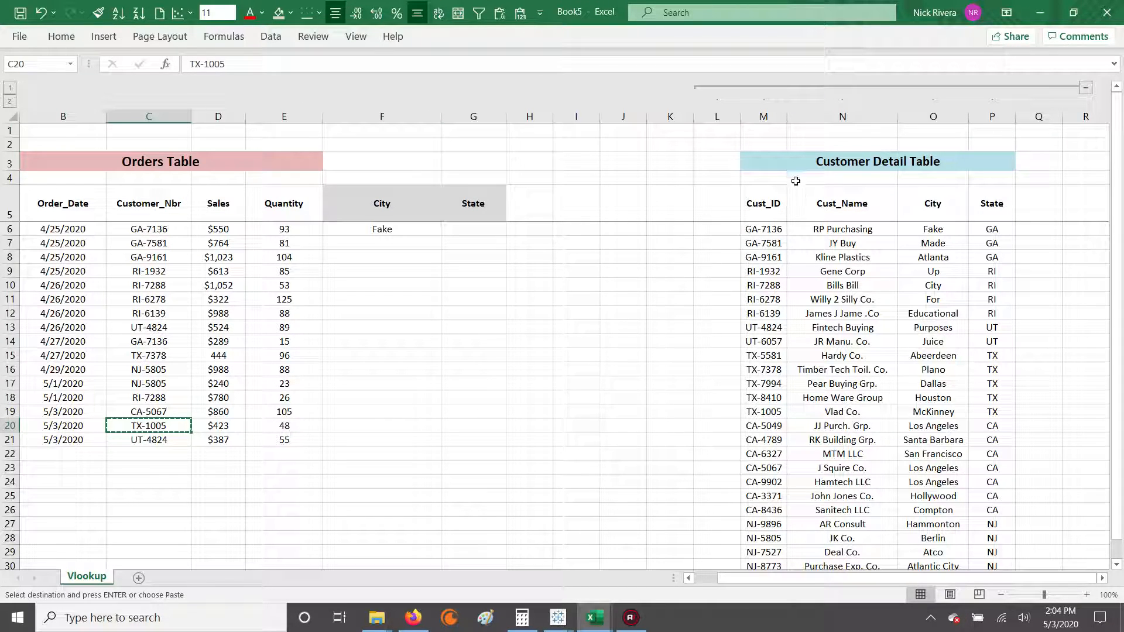
click(763, 117)
key(ctrl+f)
key(ctrl+v)
drag(504, 443, 503, 320)
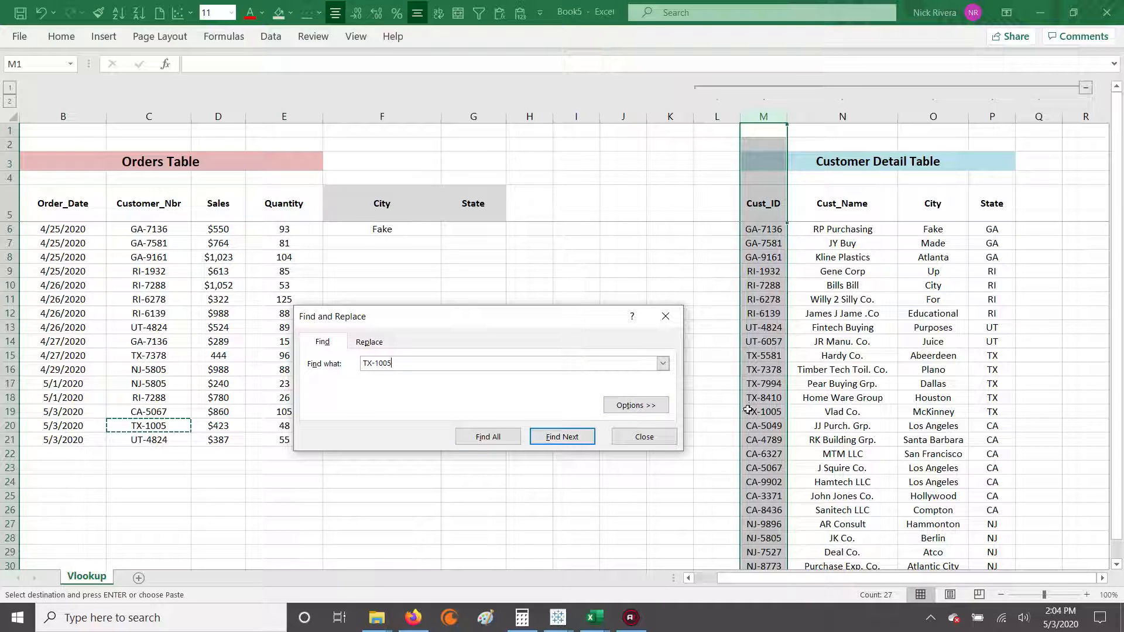
click(569, 440)
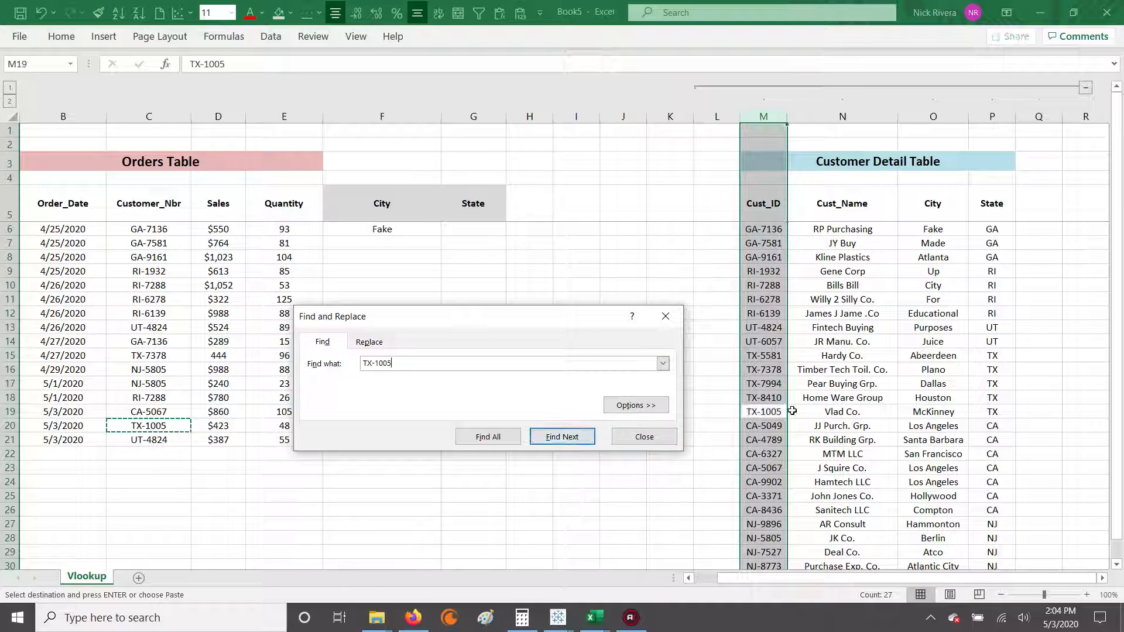
click(662, 443)
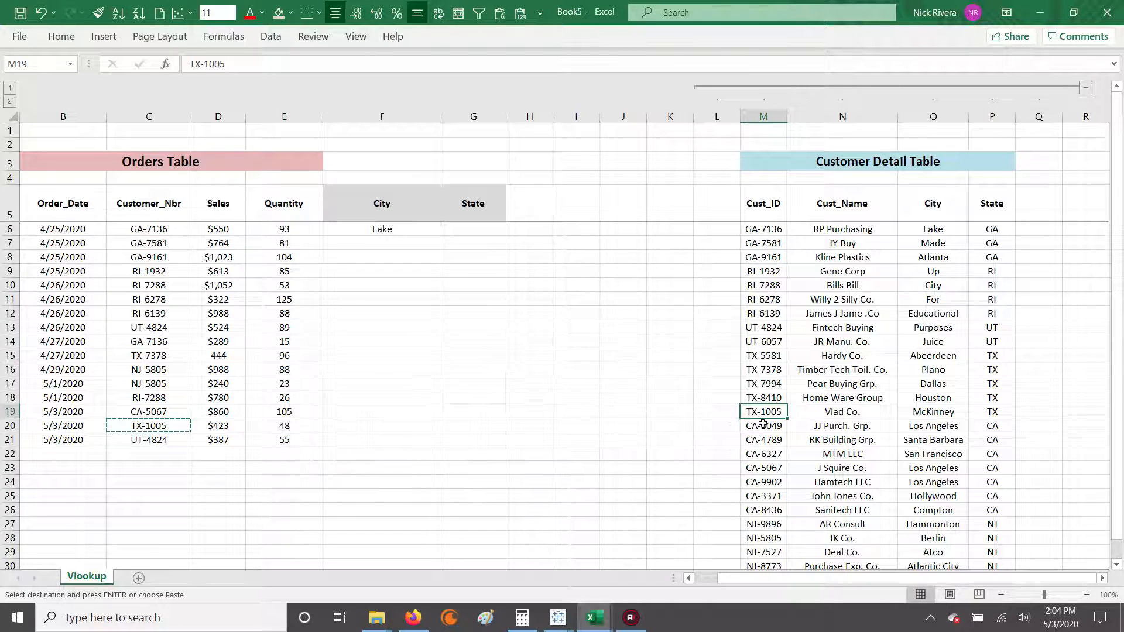
Trace the matching customer's row from M19 across to its city and shade city cell O19 light purple
drag(763, 413, 1002, 414)
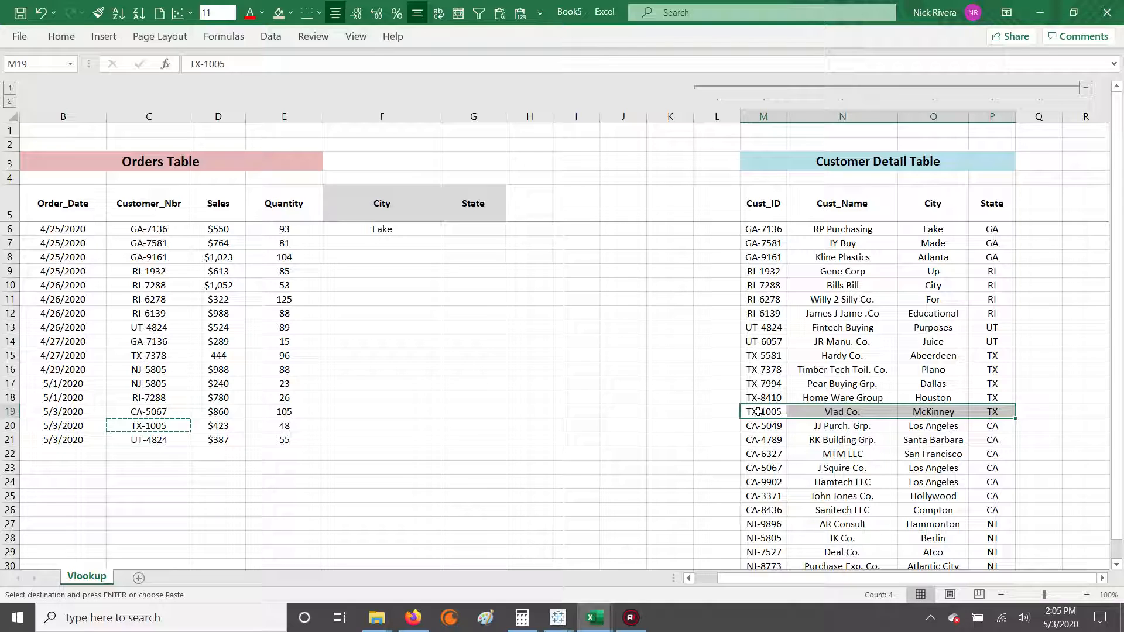
click(768, 411)
drag(769, 411, 928, 413)
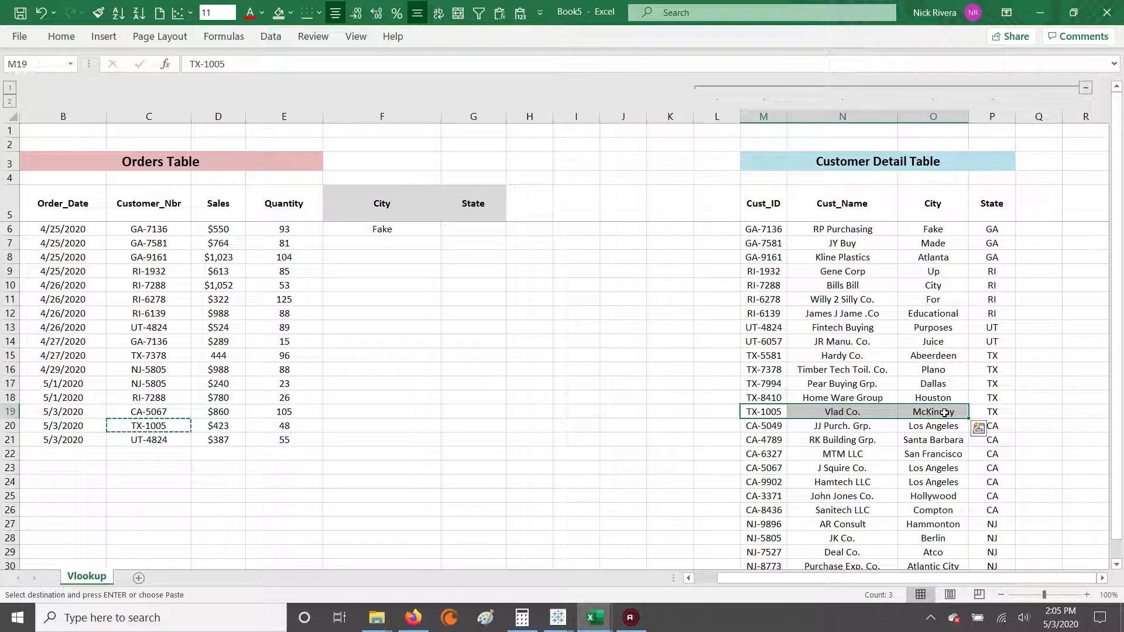
click(931, 413)
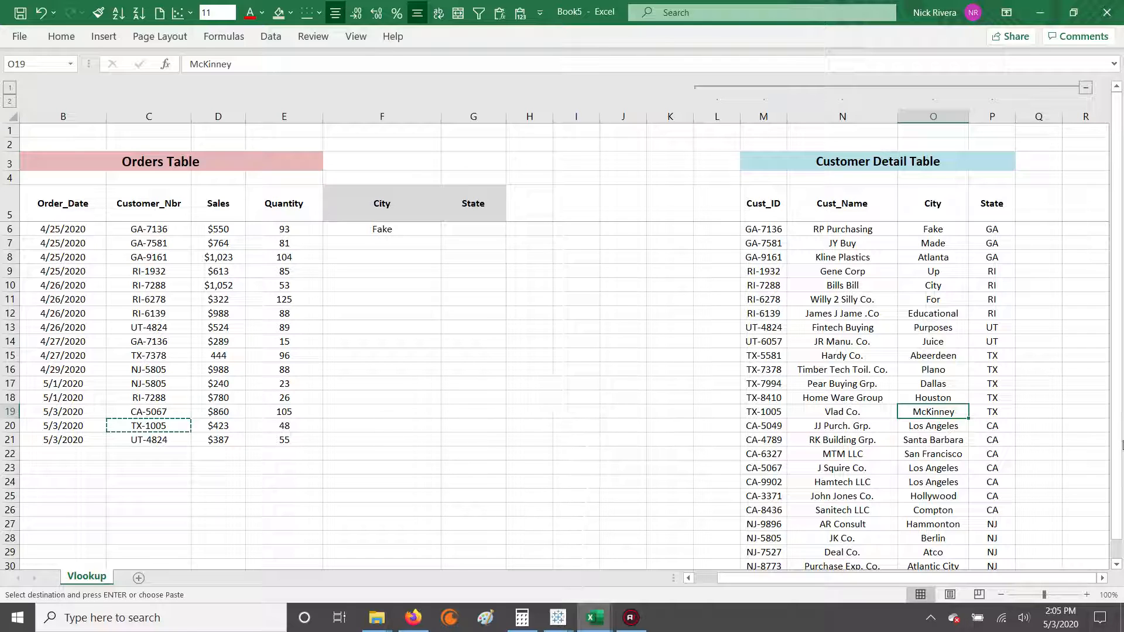
click(290, 12)
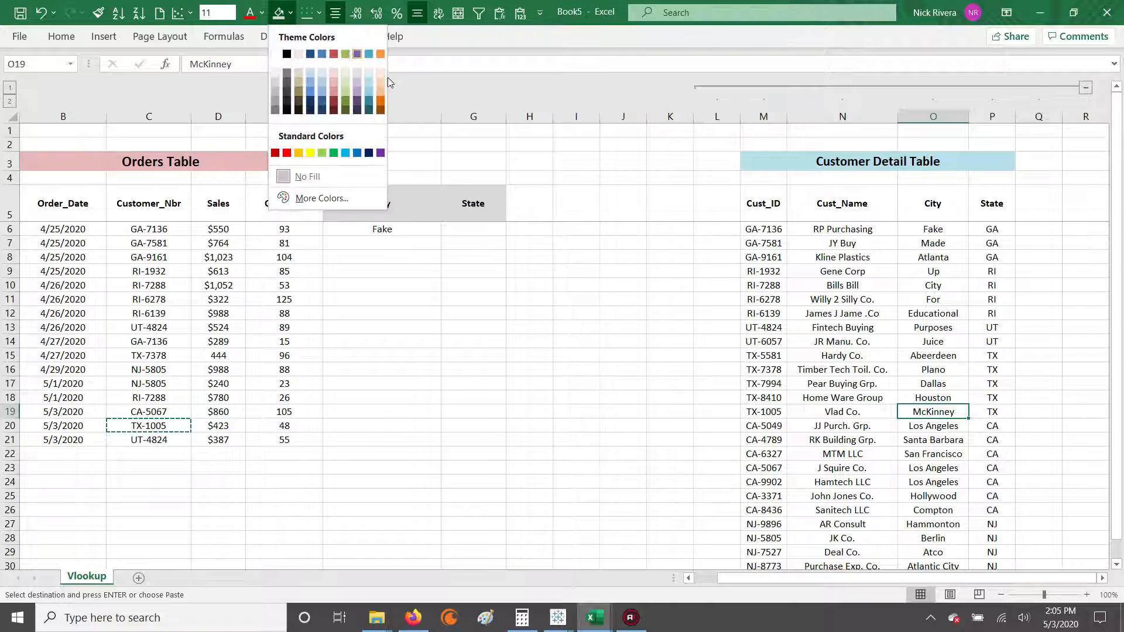
click(357, 80)
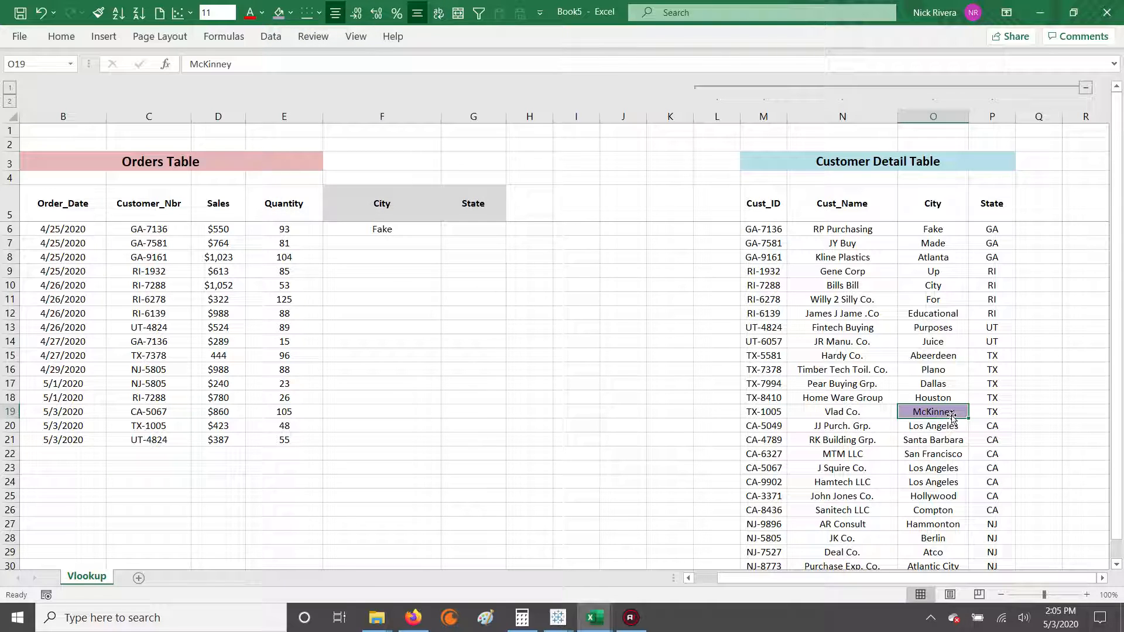
Enter a placeholder c in F19 and replace it with the VLOOKUP formula copied from F6
key(Left)
key(Left)
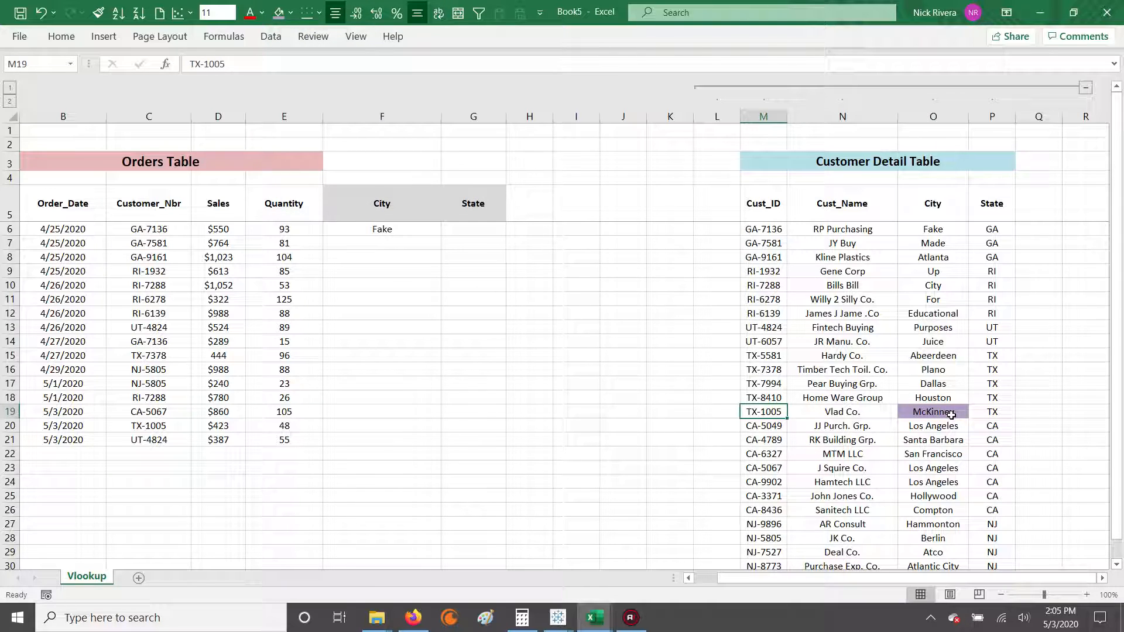
key(ctrl+Left)
key(Right)
text(c)
key(ctrl+Up)
key(ctrl+c)
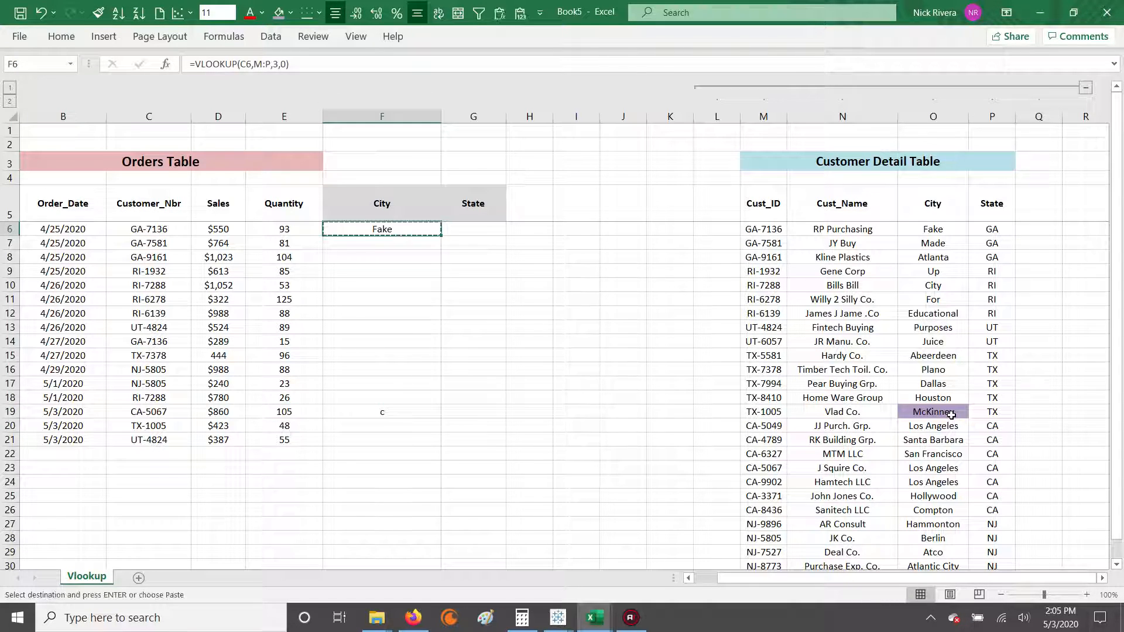
key(ctrl+Down)
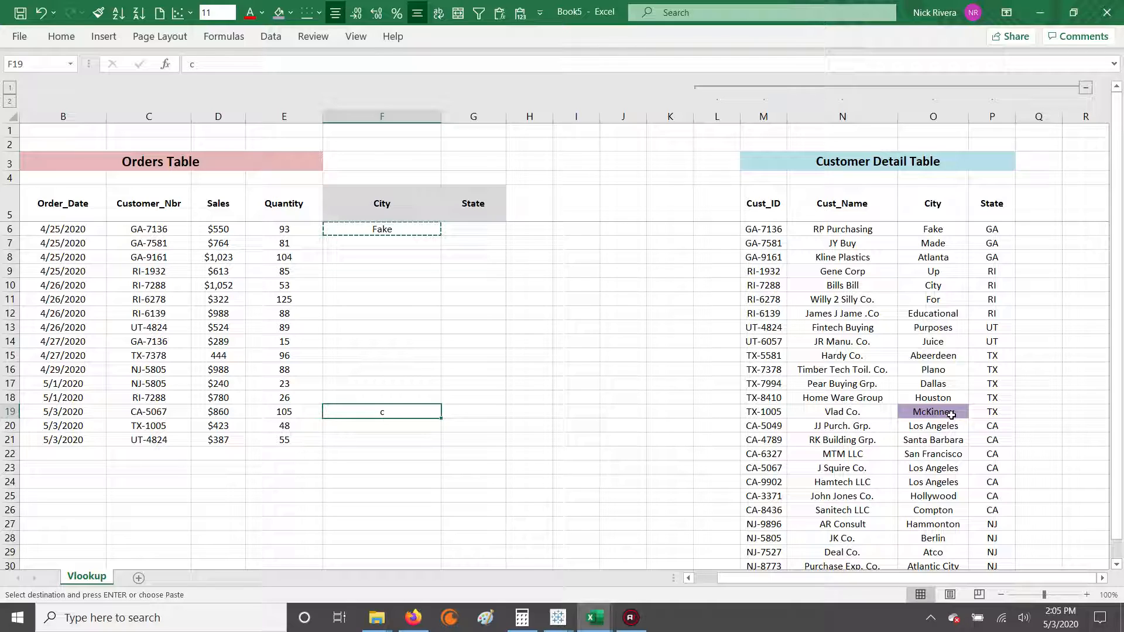
key(ctrl+v)
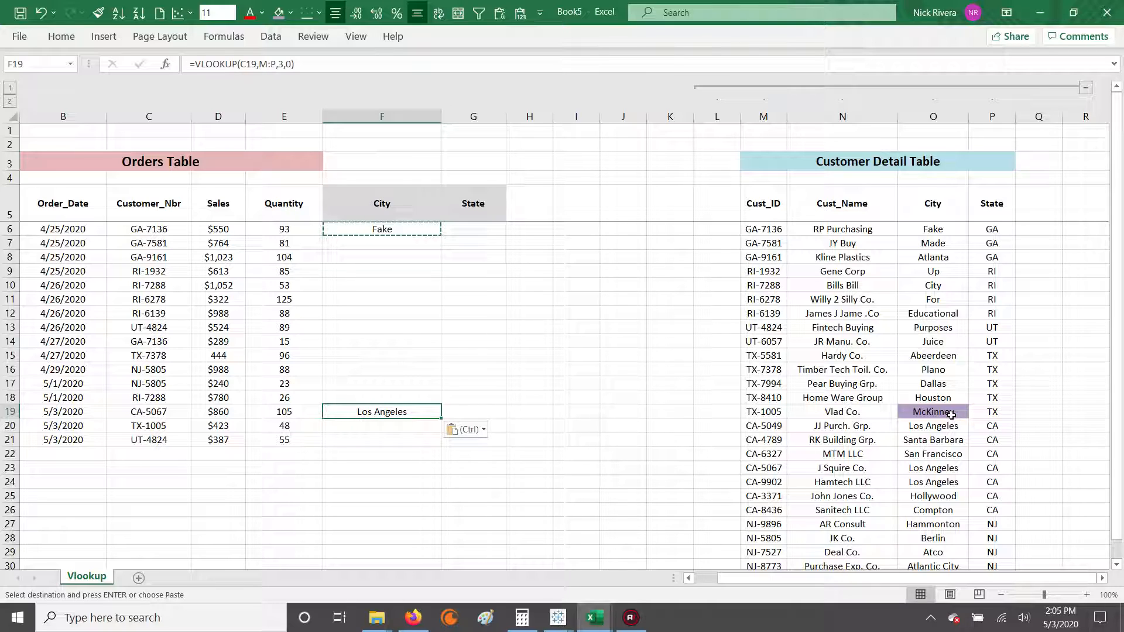
Examine row 19 of the Orders Table from the looked-up city back to the customer number
key(shift+Left)
key(shift+Left)
key(shift+Left)
key(shift+Left)
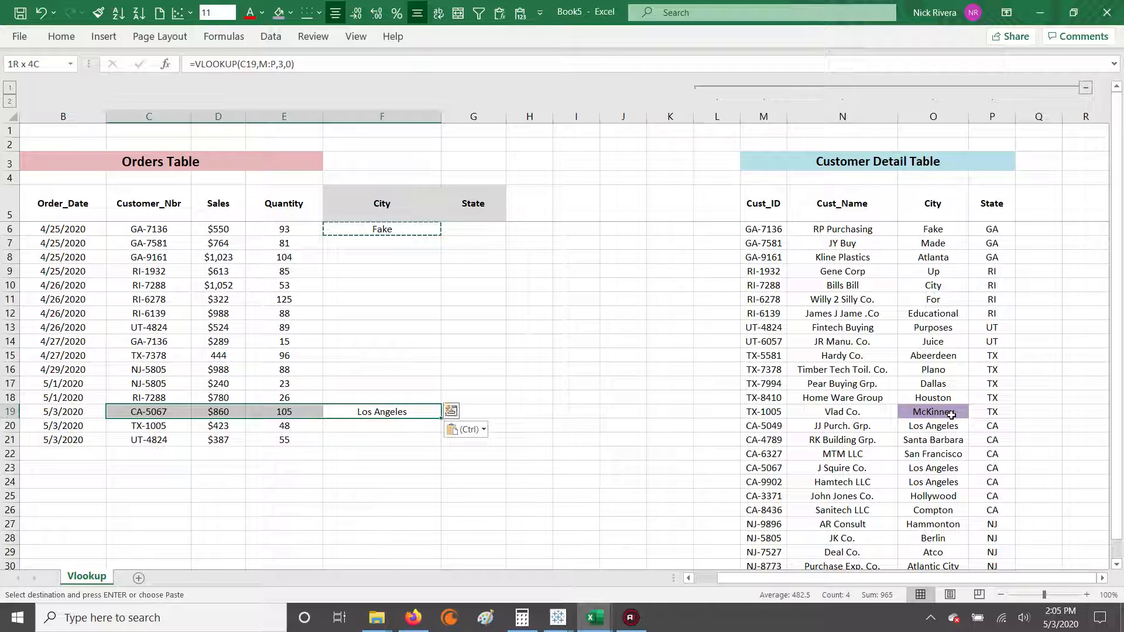
key(shift+Right)
key(shift+Right)
key(shift+Right)
key(shift+Right)
Paste the copied VLOOKUP formula into F20 and compare its city with the shaded cell O19
key(Down)
key(shift+Left)
key(shift+Left)
key(shift+Left)
key(shift+Left)
key(shift+Left)
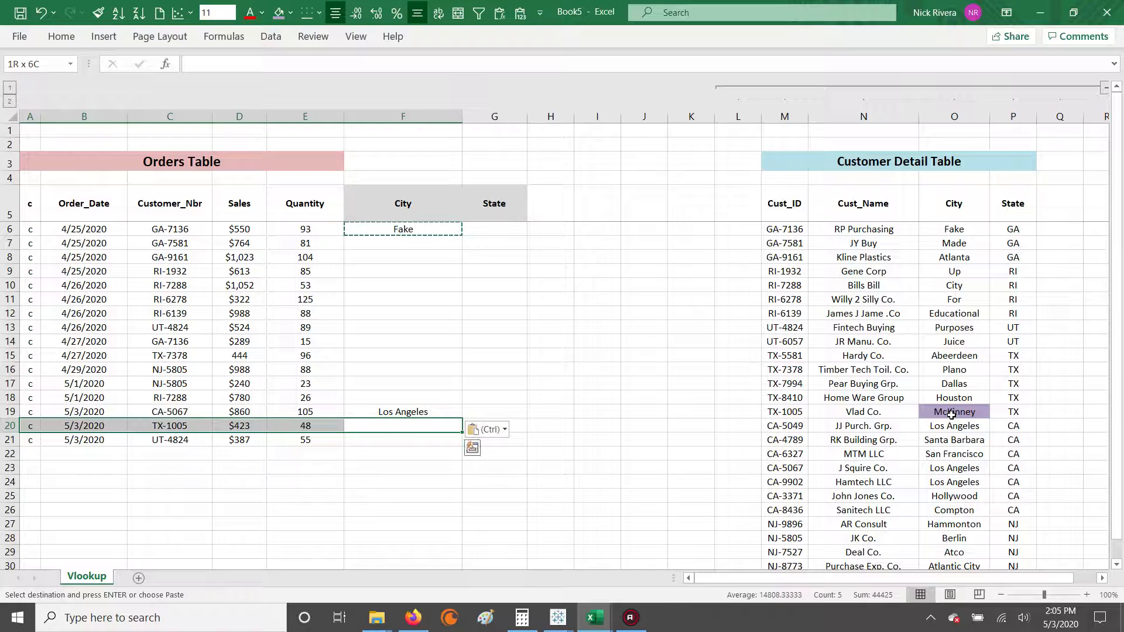
key(shift+Right)
key(shift+Right)
key(shift+Right)
key(shift+Right)
key(shift+Right)
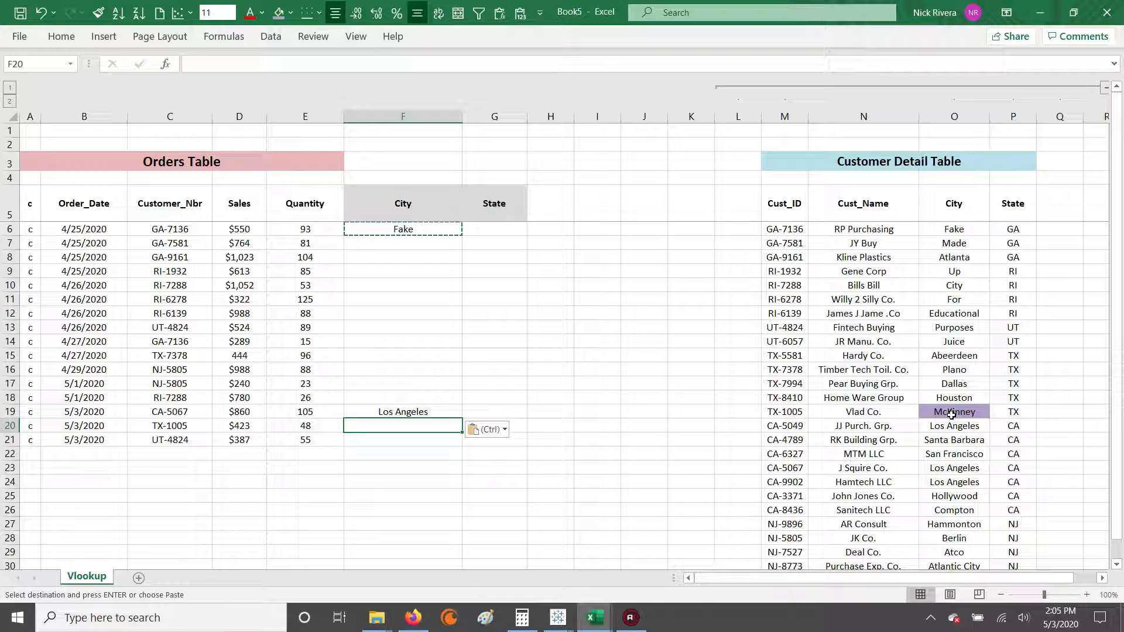
key(ctrl+v)
key(ctrl)
key(Escape)
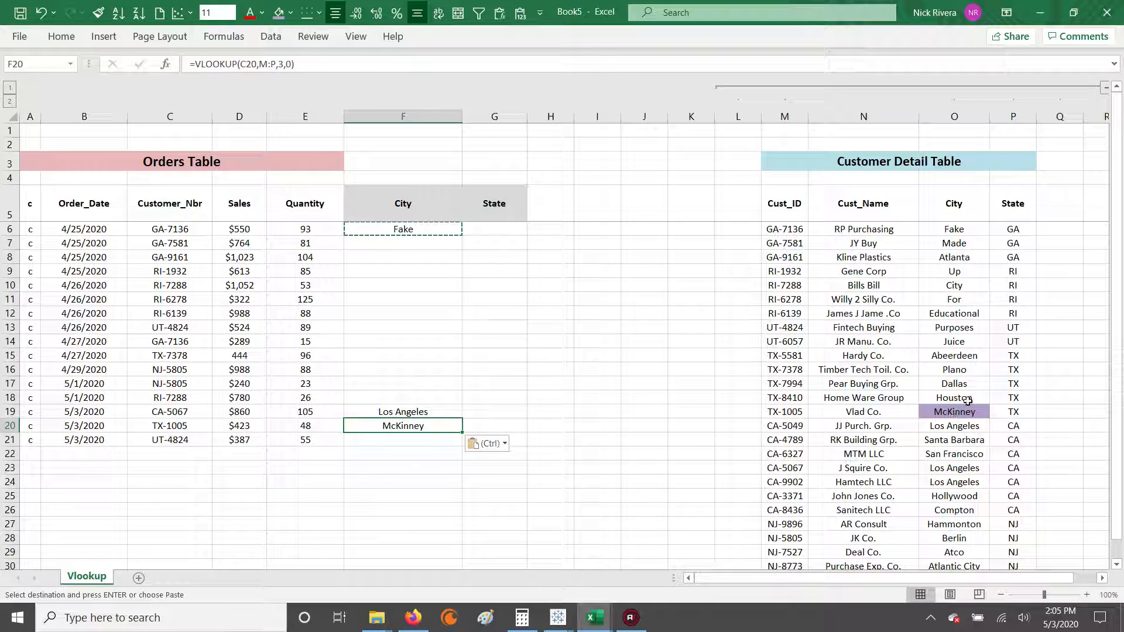
ctrl+click(951, 415)
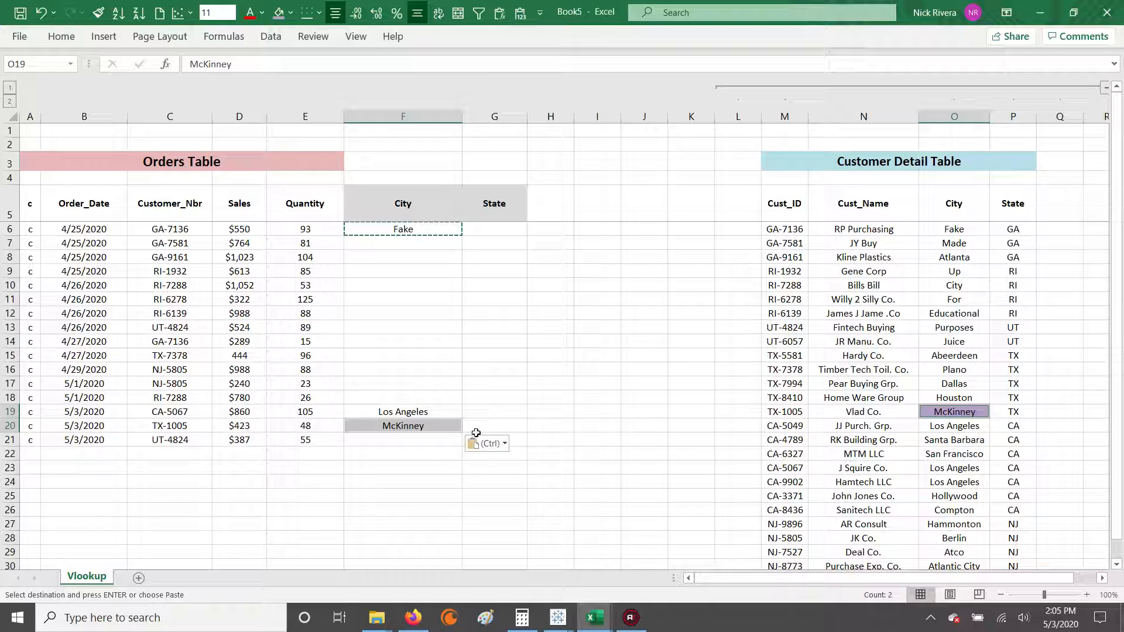
Search columns M:P of the Customer Detail Table for the customer number copied from C19
click(389, 414)
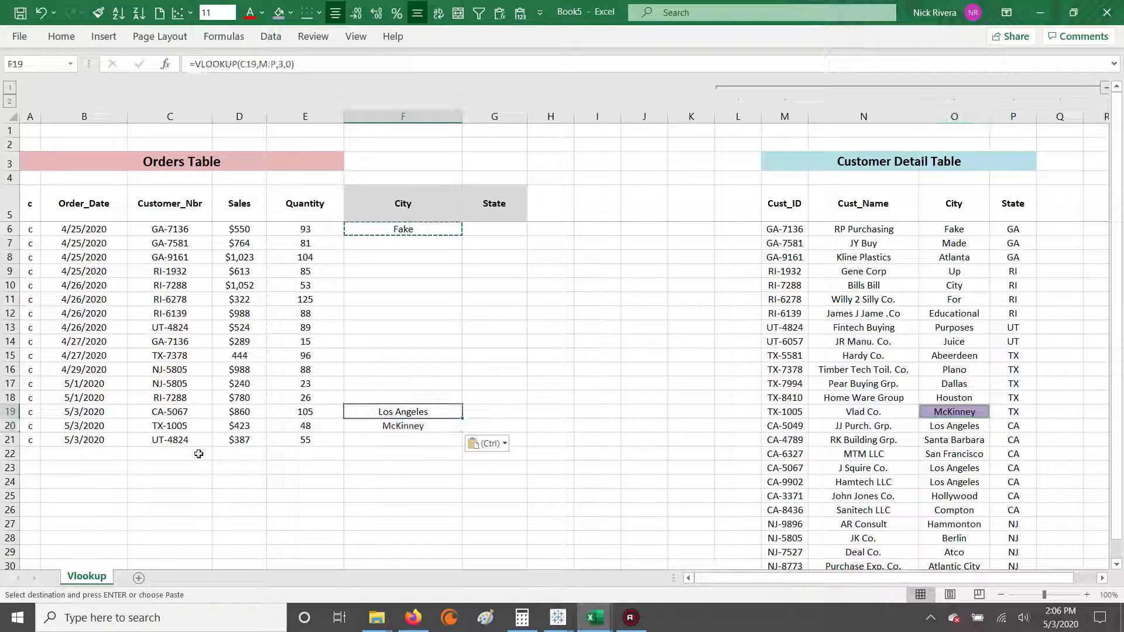
click(167, 411)
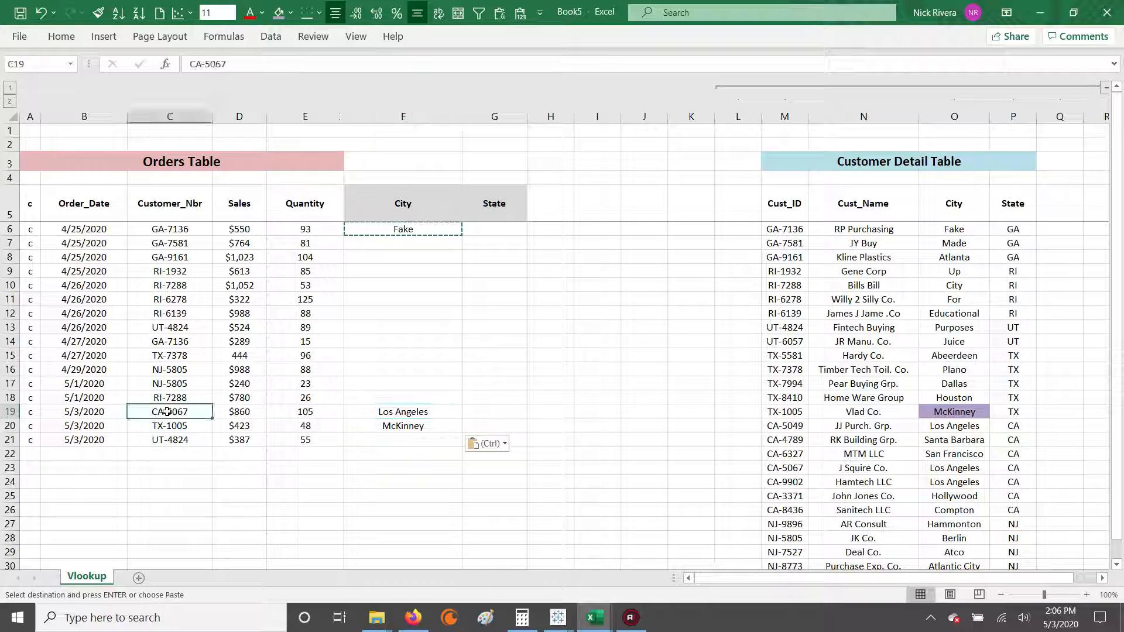
click(389, 412)
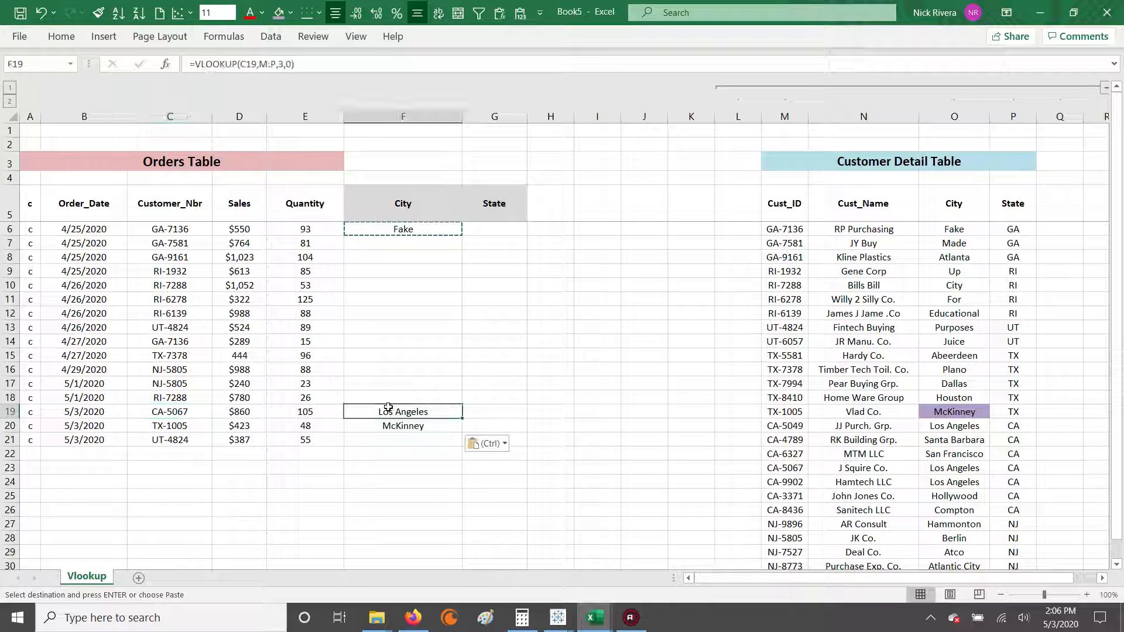
click(186, 413)
key(ctrl+c)
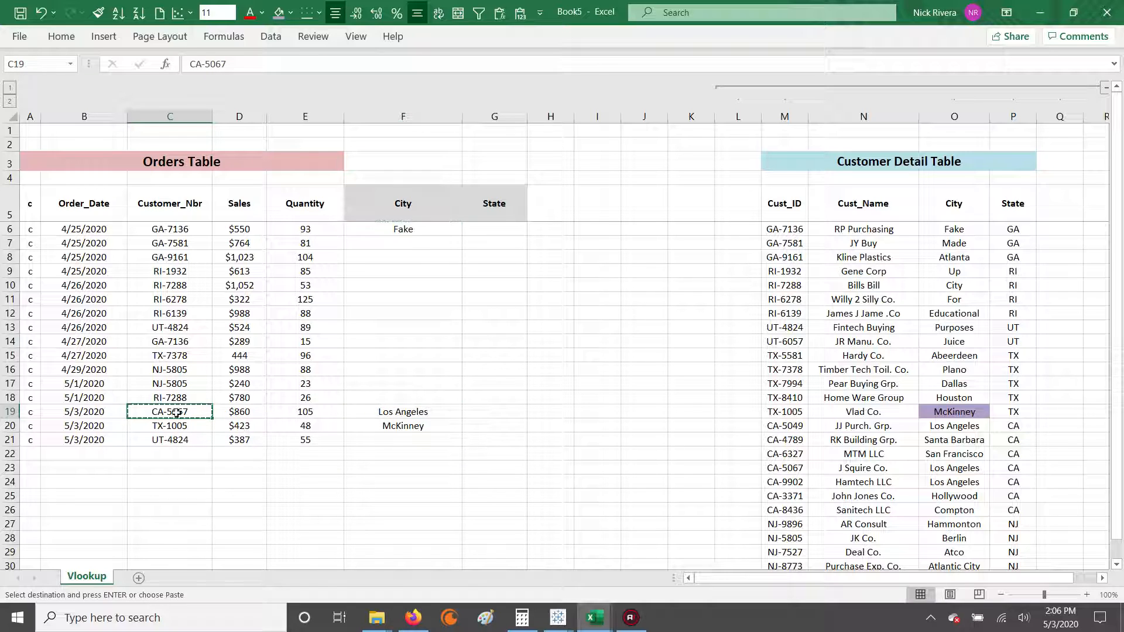
drag(779, 116, 1016, 142)
key(ctrl+f)
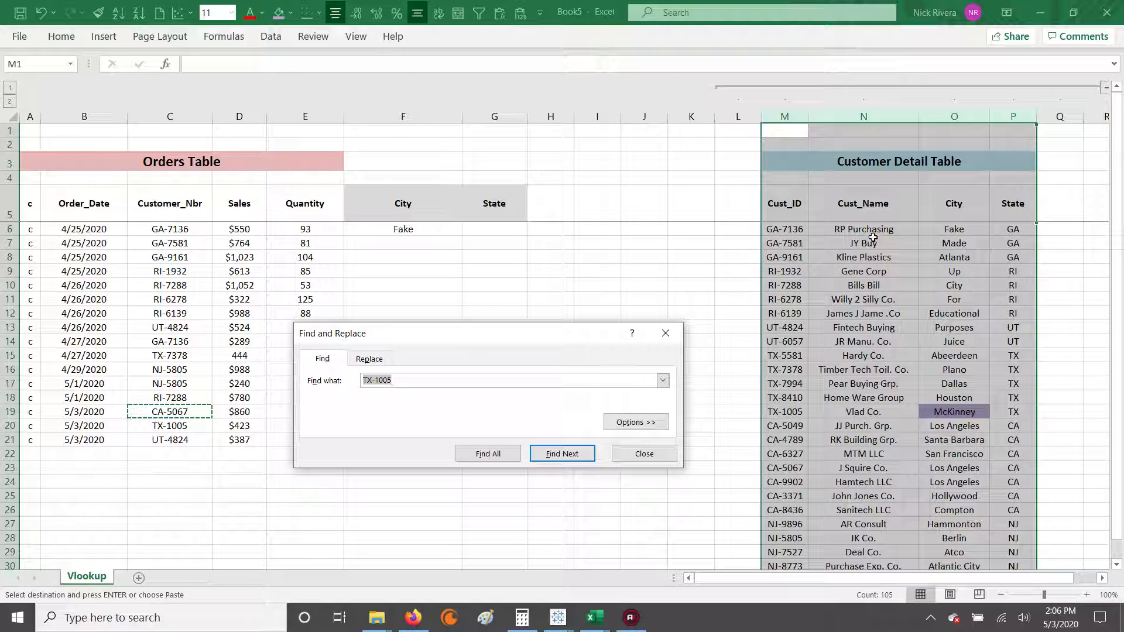
key(ctrl+v)
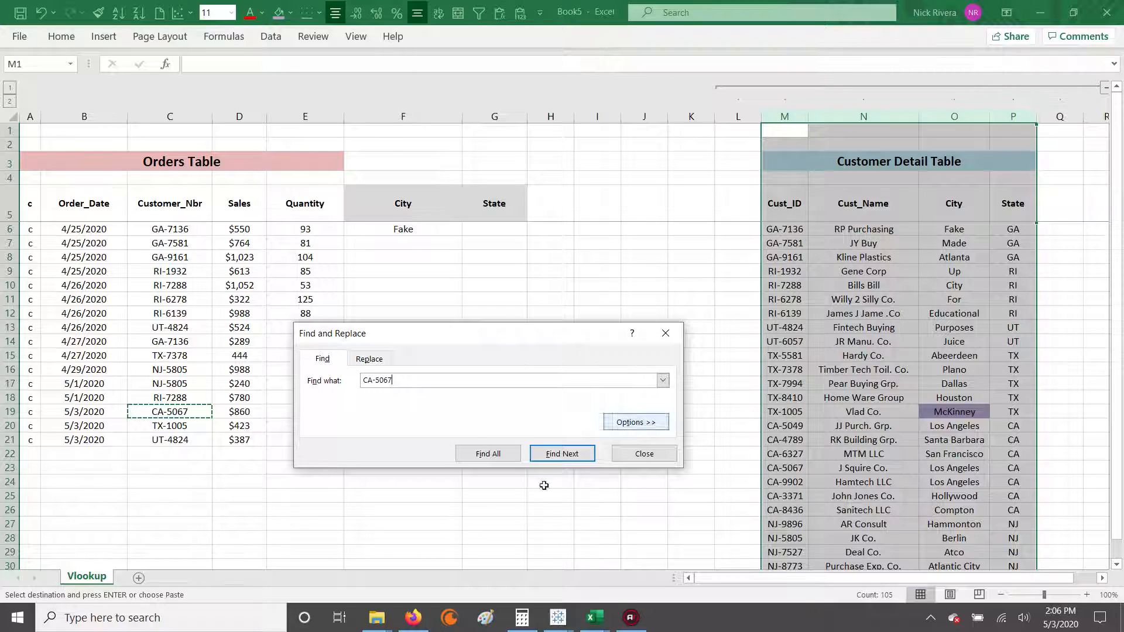
click(556, 454)
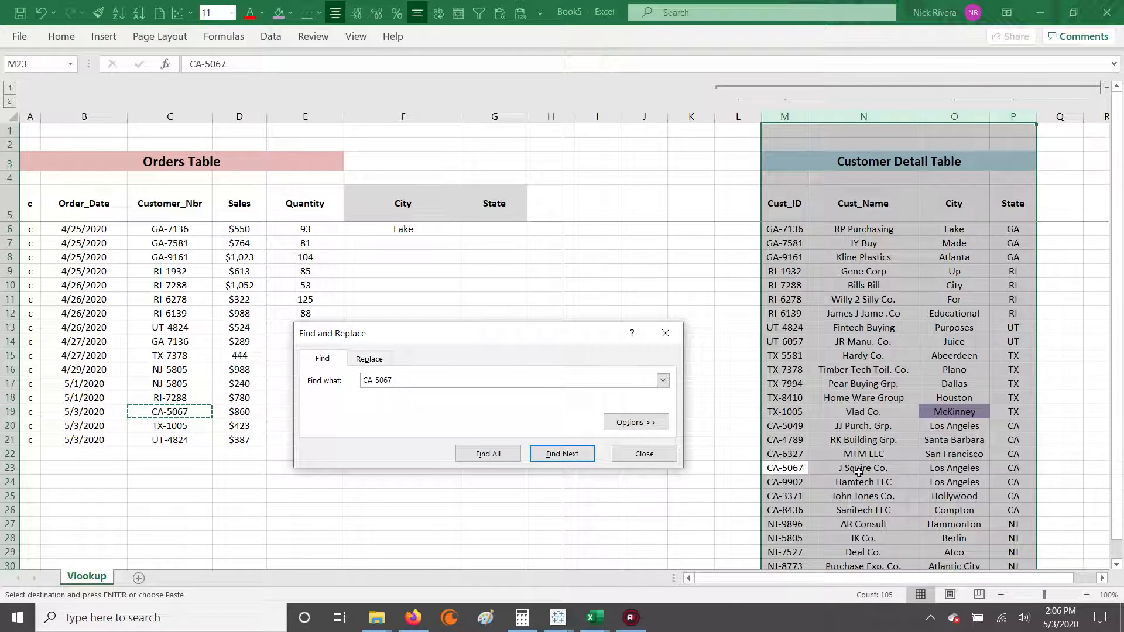
drag(425, 344, 421, 493)
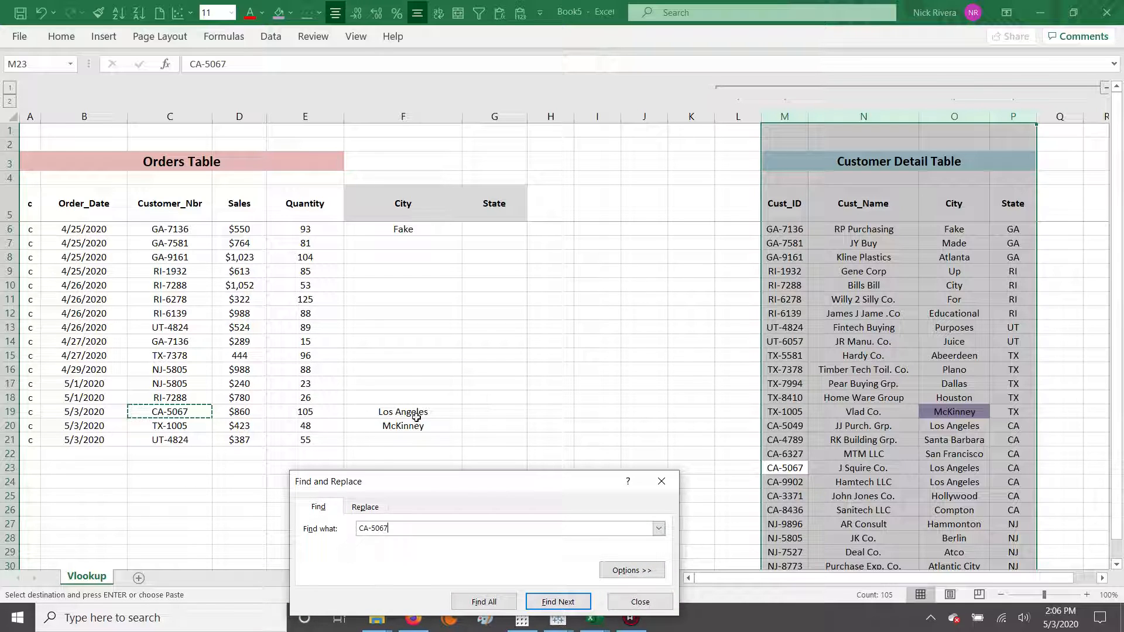
click(640, 598)
Copy the VLOOKUP formula from F19 into the City cells F7:F21 of the Orders Table
click(404, 412)
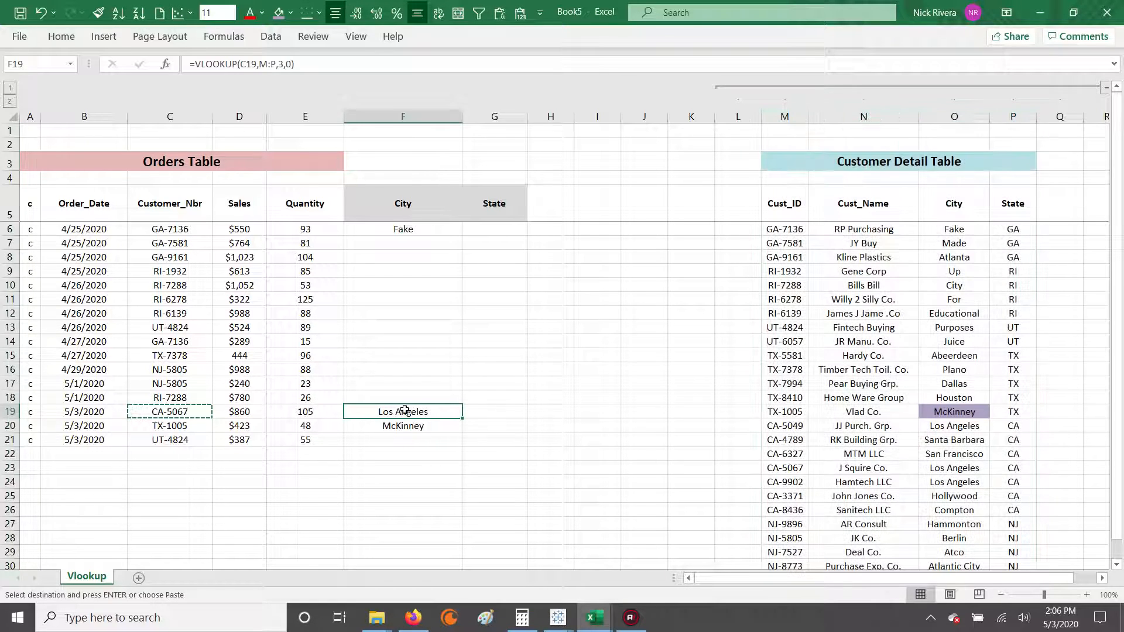
key(ctrl+c)
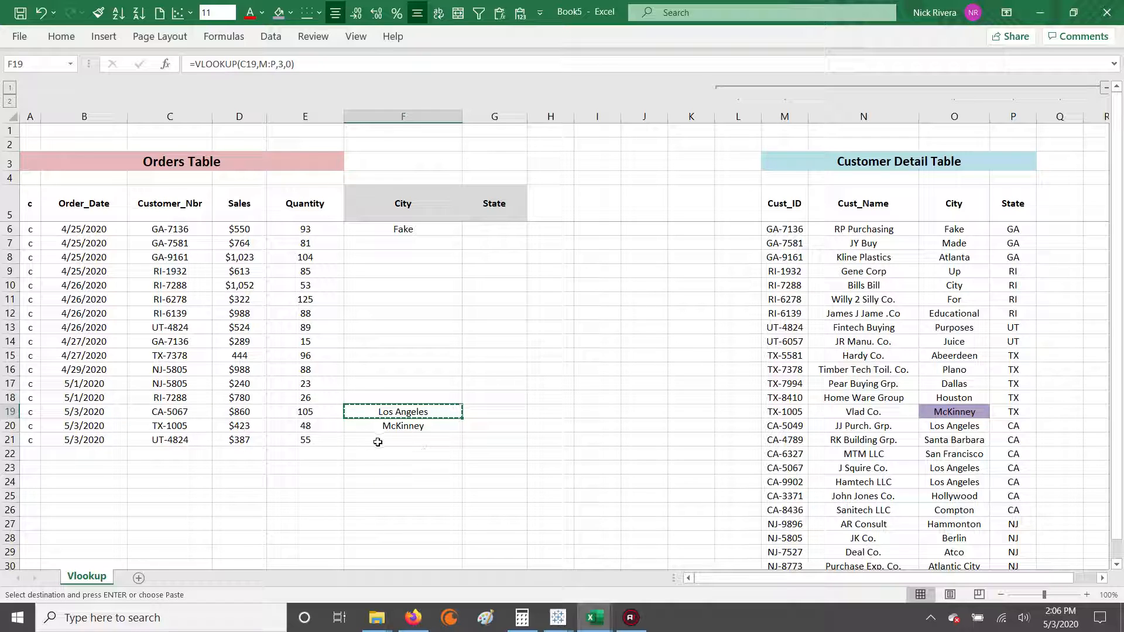
click(378, 441)
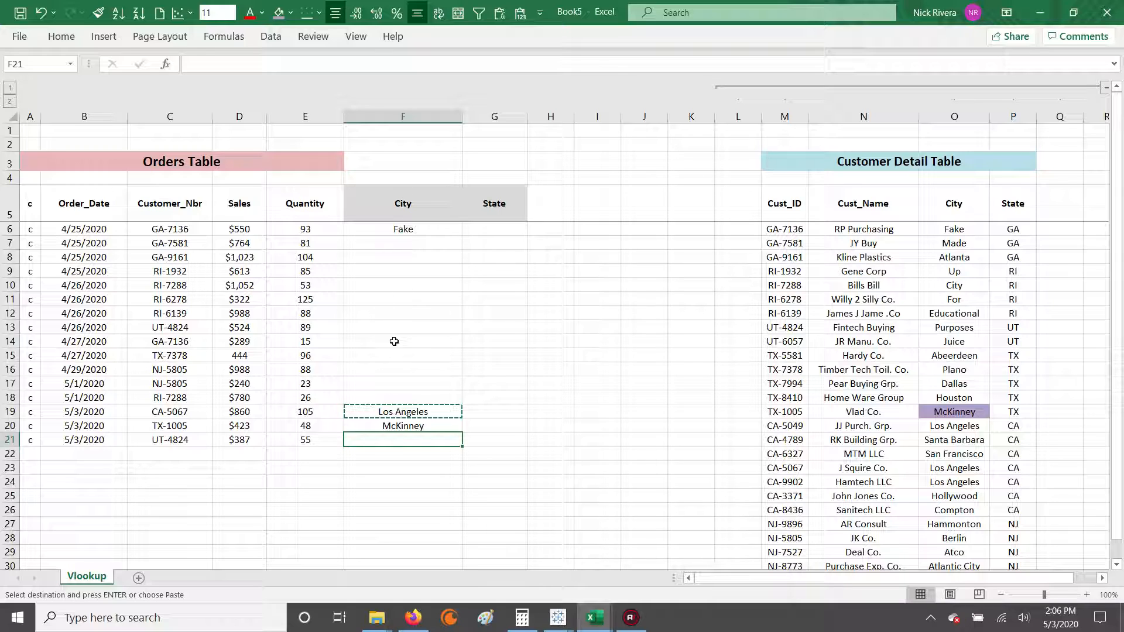
shift+click(395, 245)
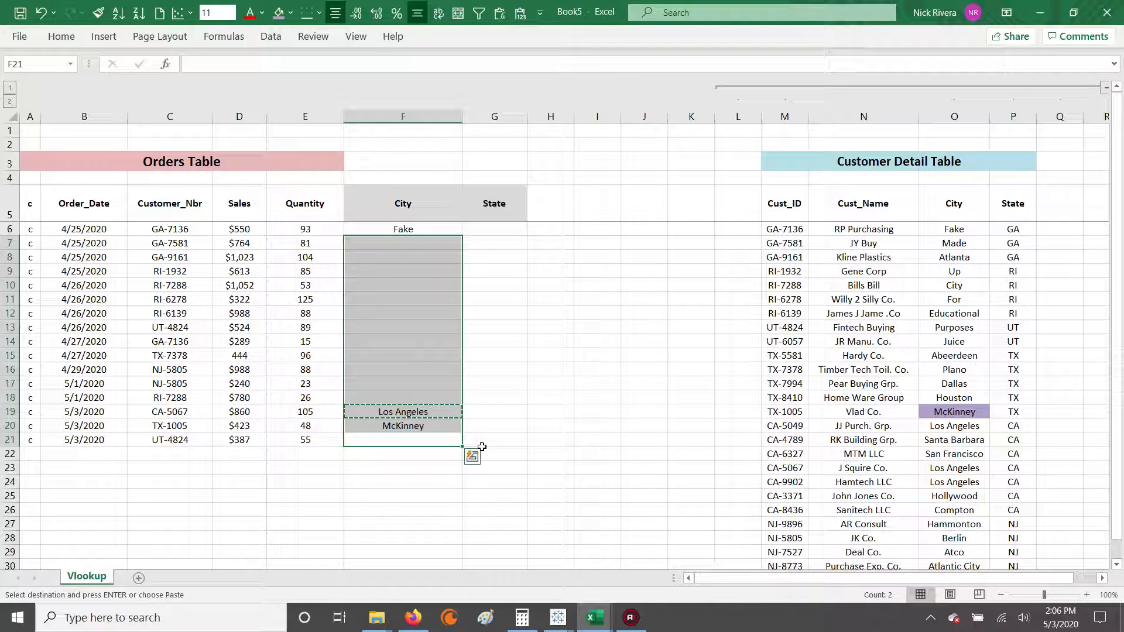
key(ctrl+q)
key(Escape)
key(ctrl+v)
key(Escape)
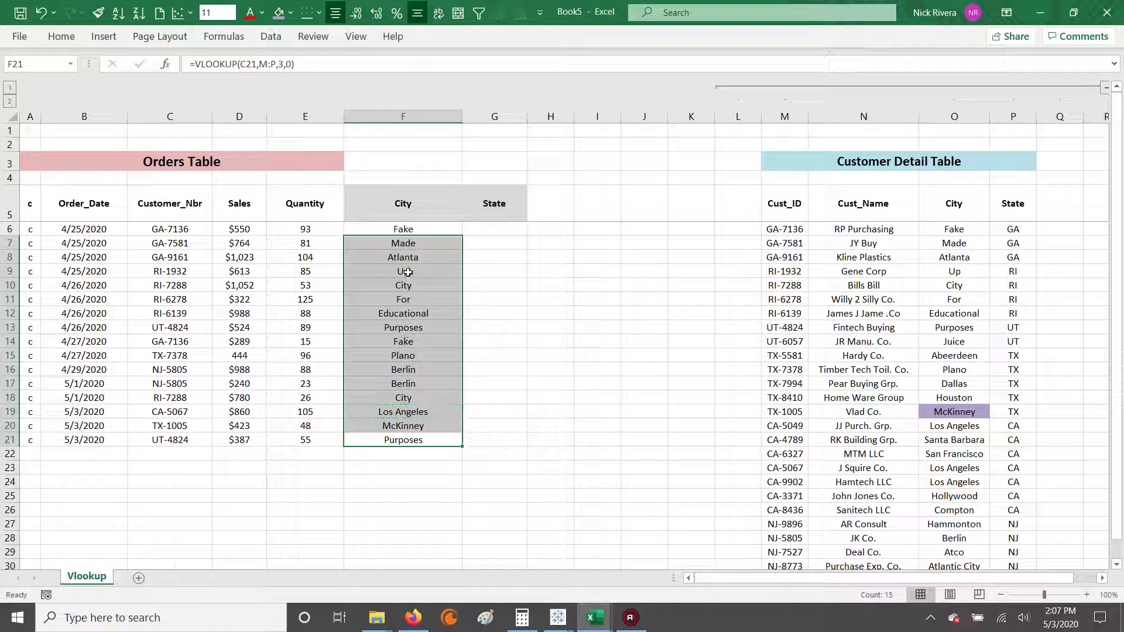
Check the filled City column of the Orders Table, including the formula in F16 and the customer number in C13
click(409, 242)
drag(418, 229, 421, 431)
click(416, 371)
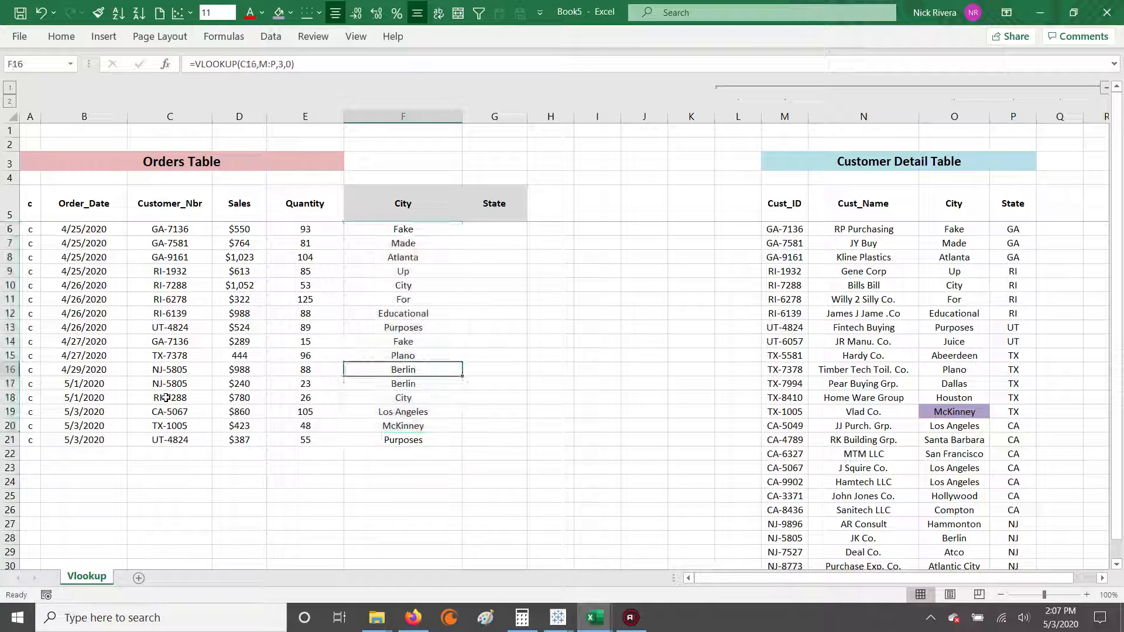
click(166, 326)
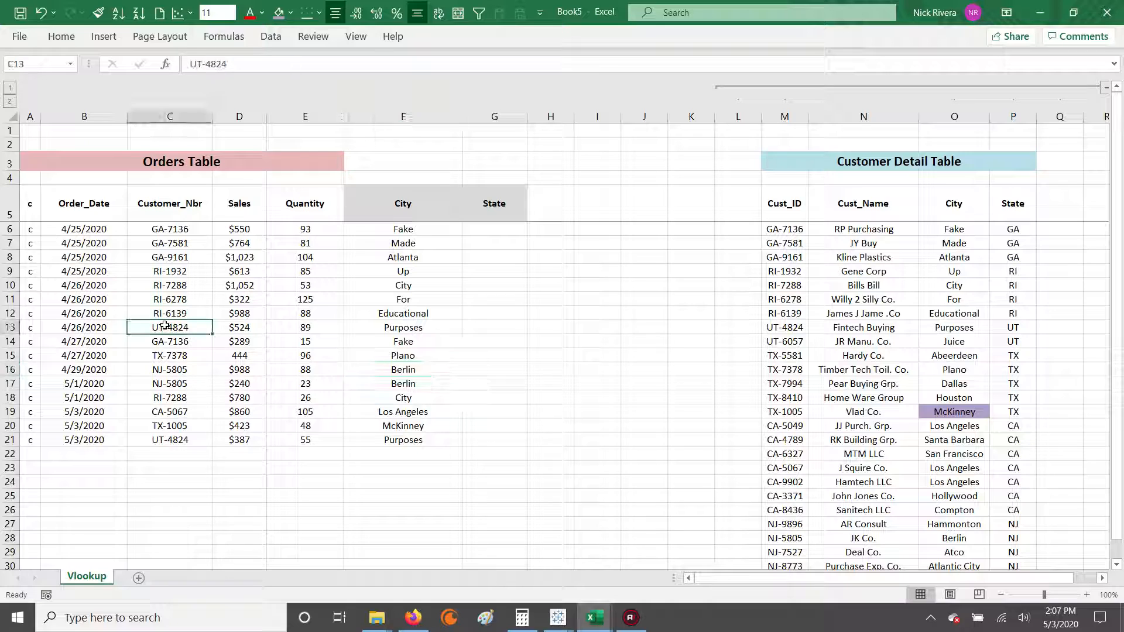
Inspect the lookup formula in F15, its customer number in C15, and the orders in rows 10 to 12
click(404, 355)
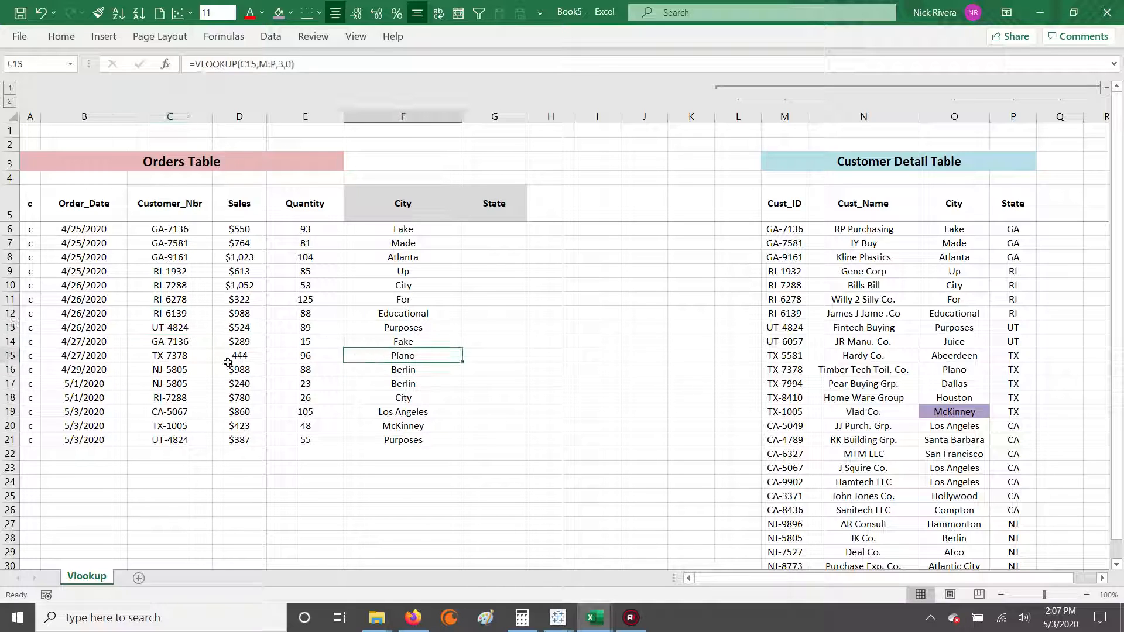
click(163, 355)
key(ctrl+c)
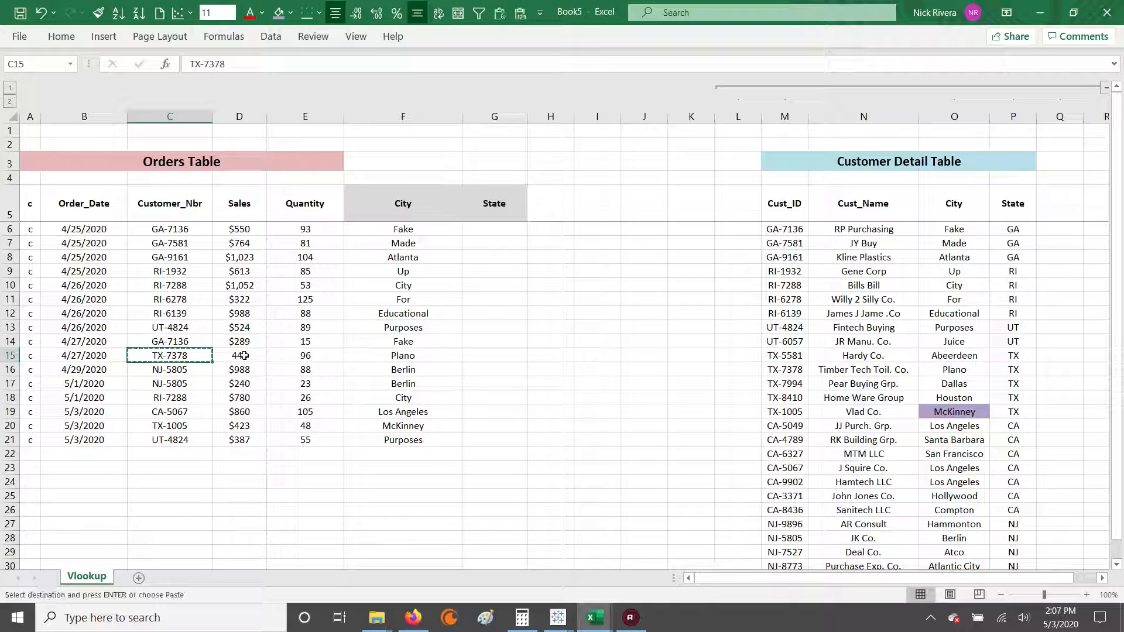
key(Escape)
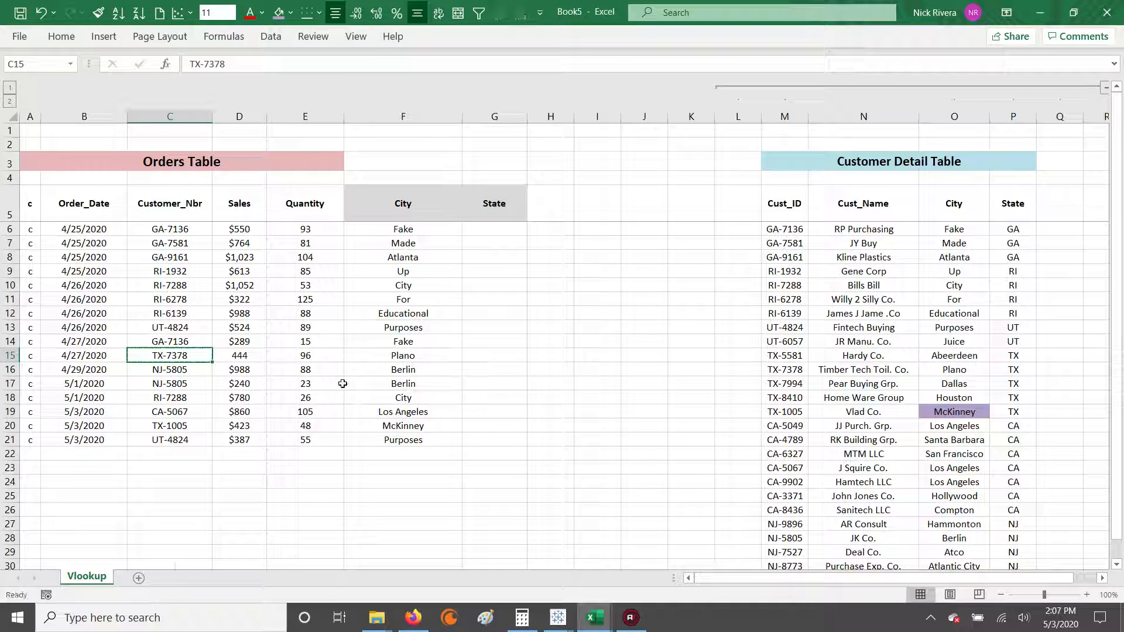
drag(166, 283, 651, 308)
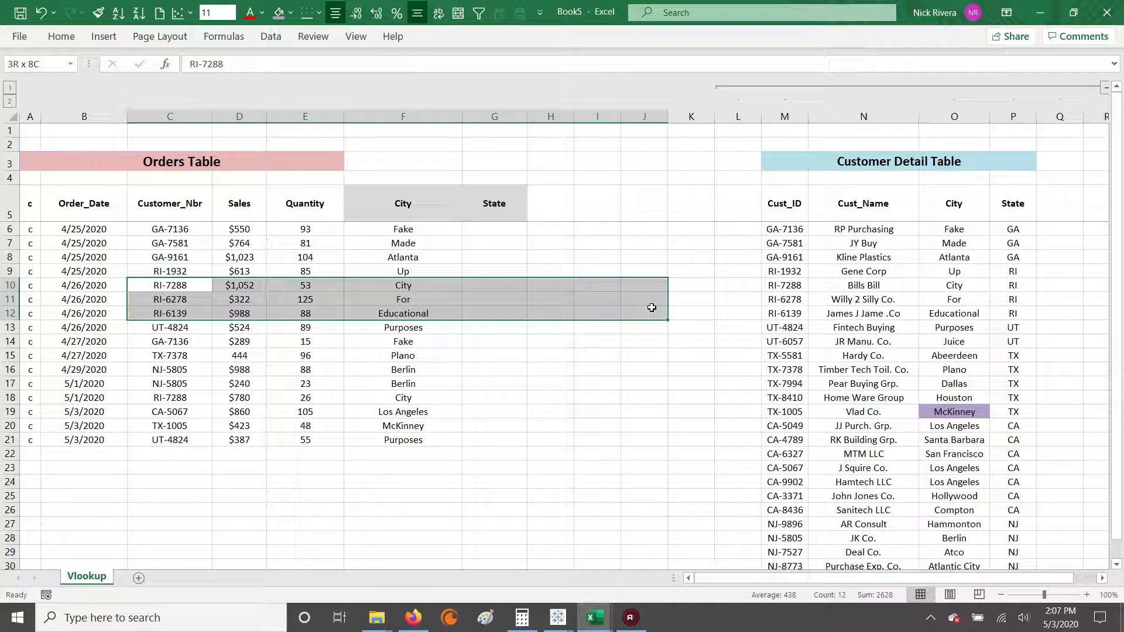
Search column M of the Customer Detail Table for the customer number copied from C16 and examine the matching row through its State column
click(179, 370)
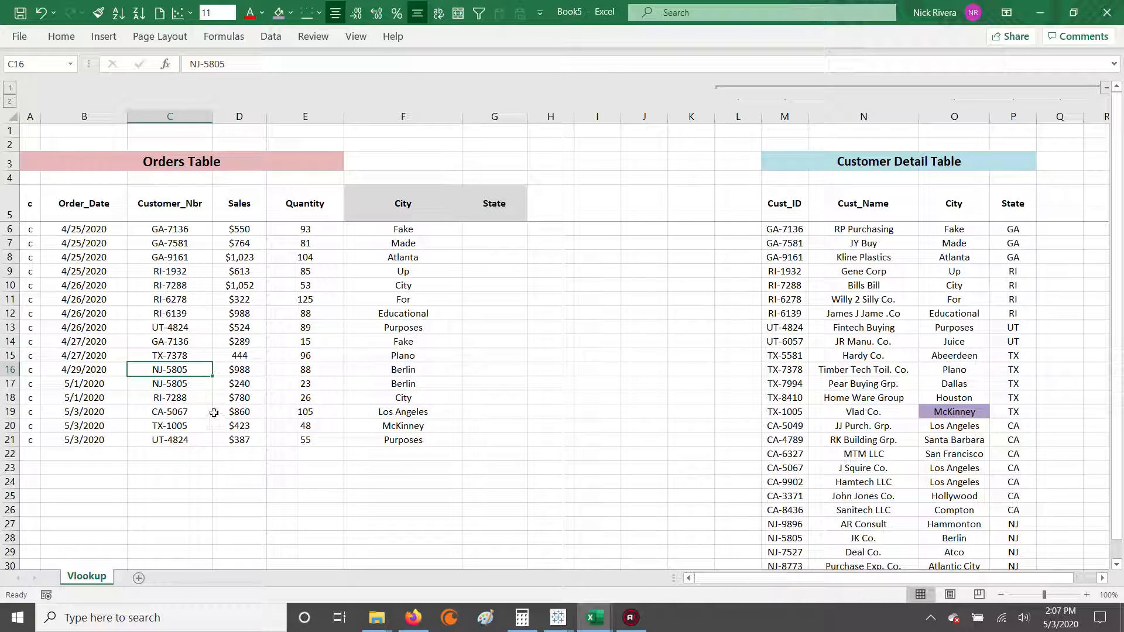
drag(179, 370, 220, 371)
click(175, 368)
key(ctrl+c)
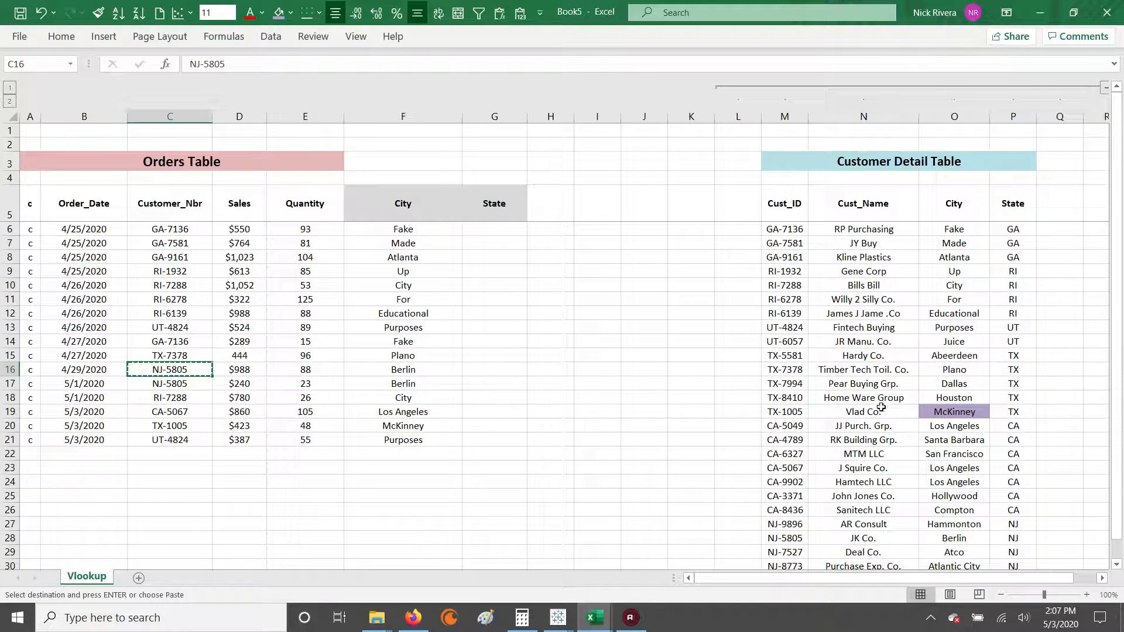
click(792, 119)
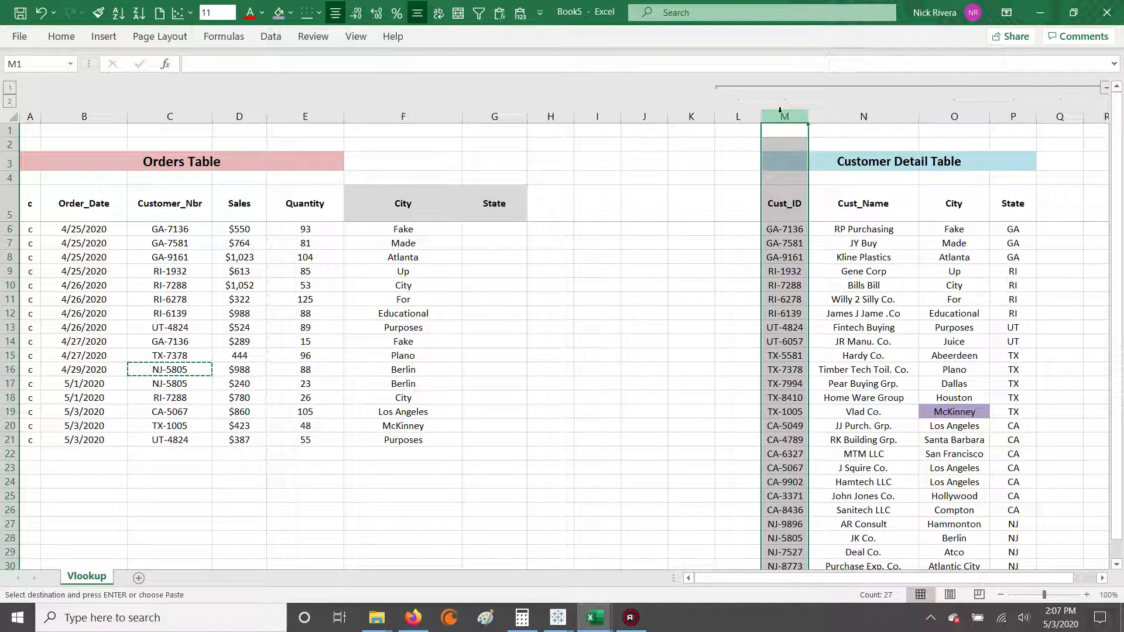
key(ctrl+f)
key(ctrl+v)
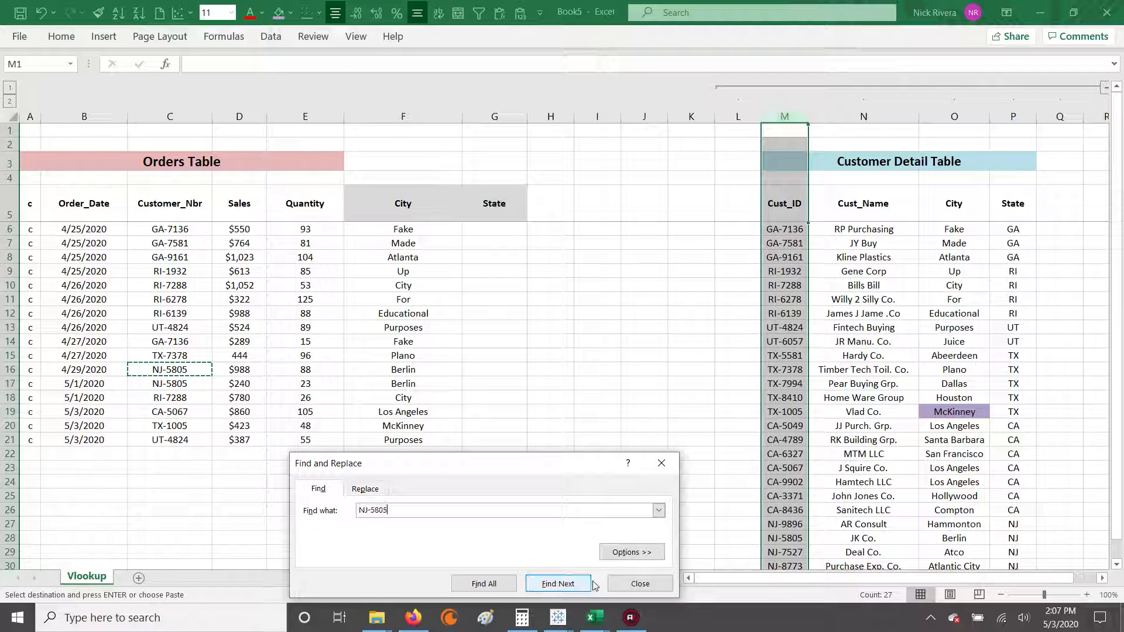
key(Return)
drag(803, 539, 1013, 539)
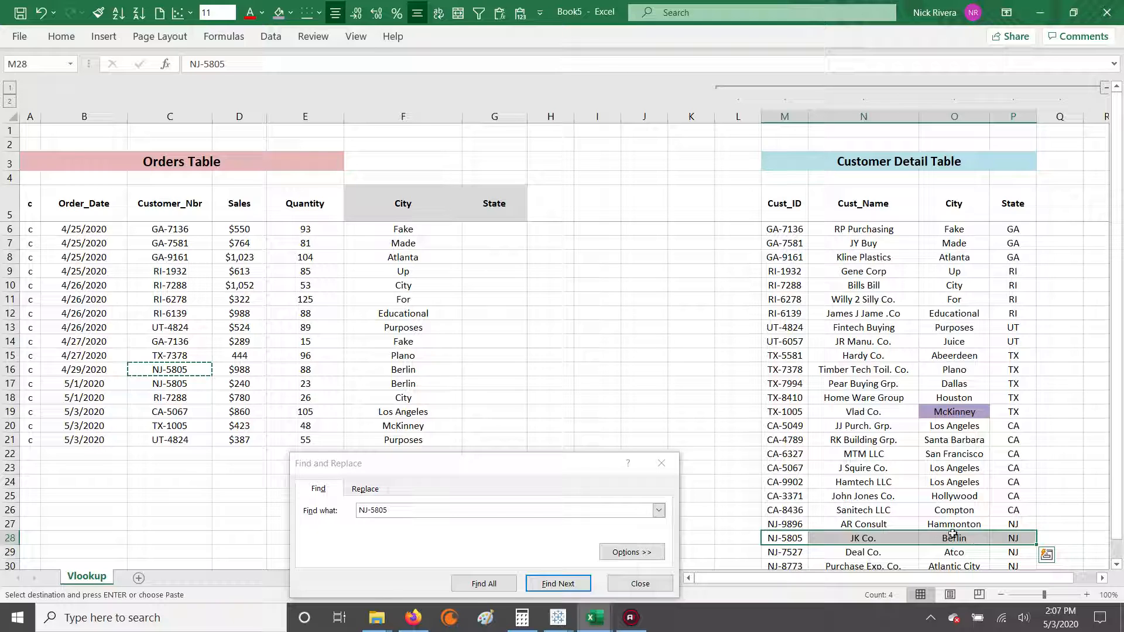
key(Escape)
Compare the City results for the orders in C16:F17 and close the search
click(338, 382)
click(408, 383)
drag(145, 382, 428, 372)
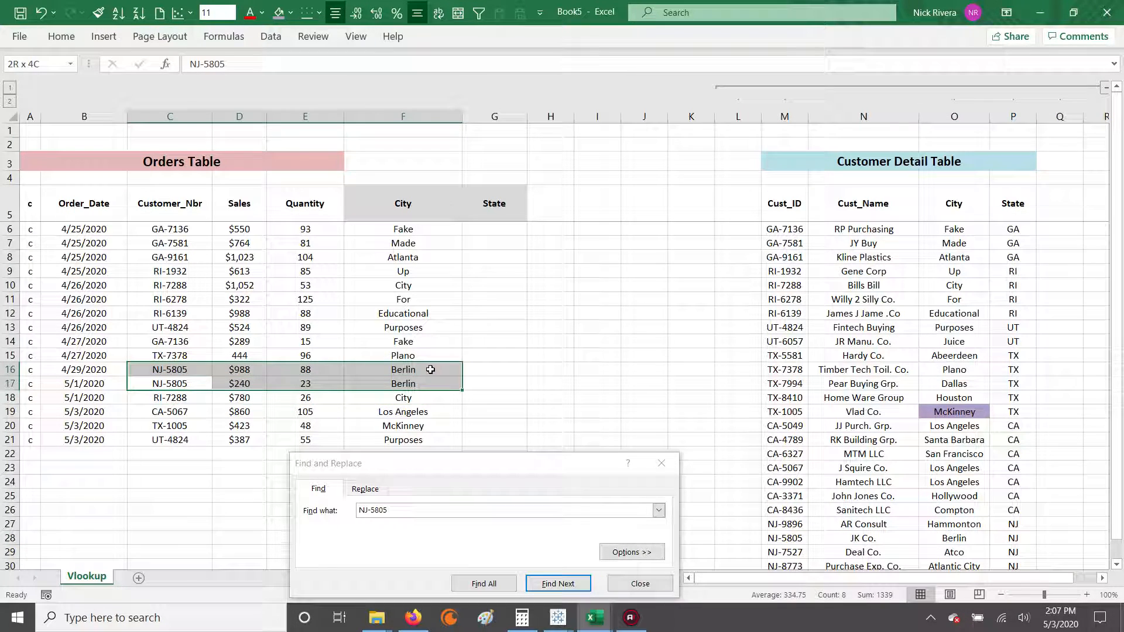
click(640, 584)
Enter the formula =vlook(C6, M:P, 4, 0) in State cell G6 of the Orders Table
click(420, 218)
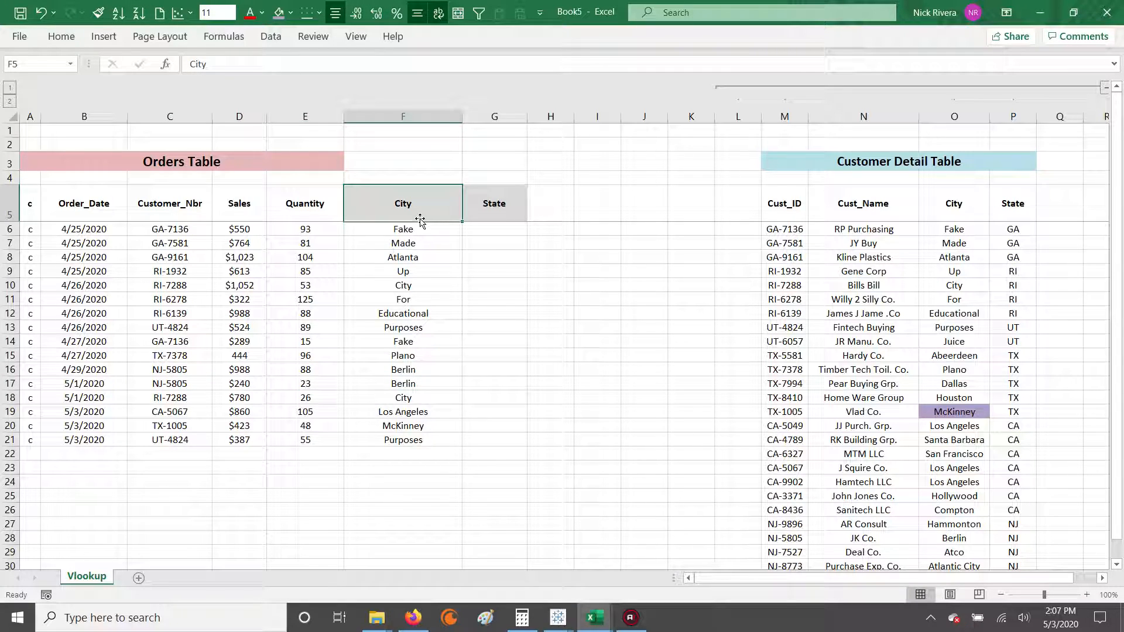
key(Down)
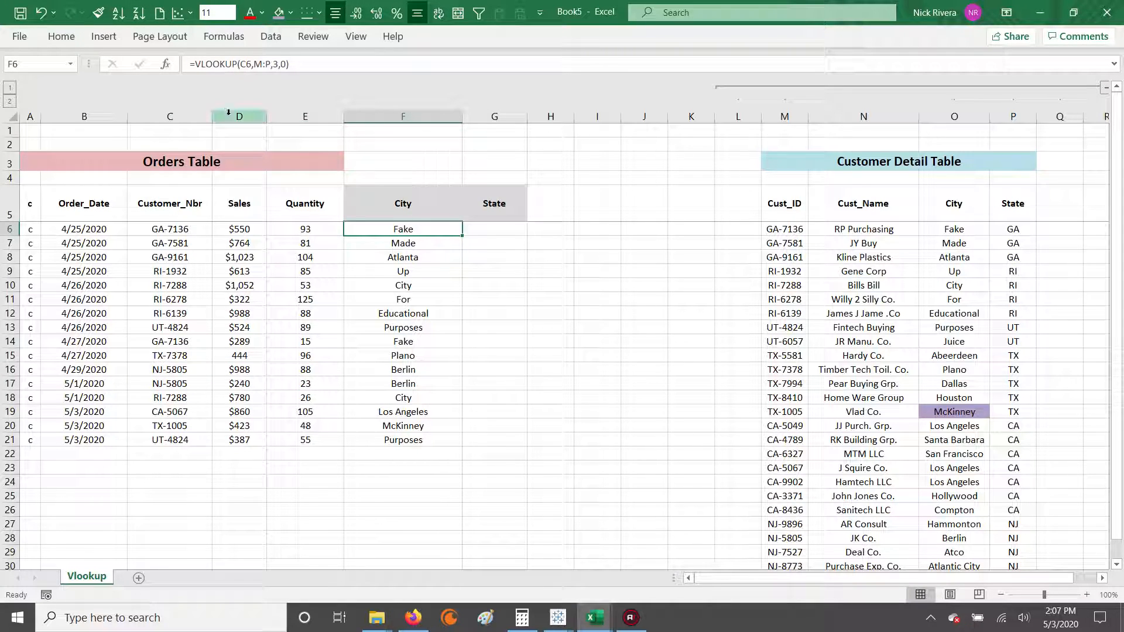
key(Right)
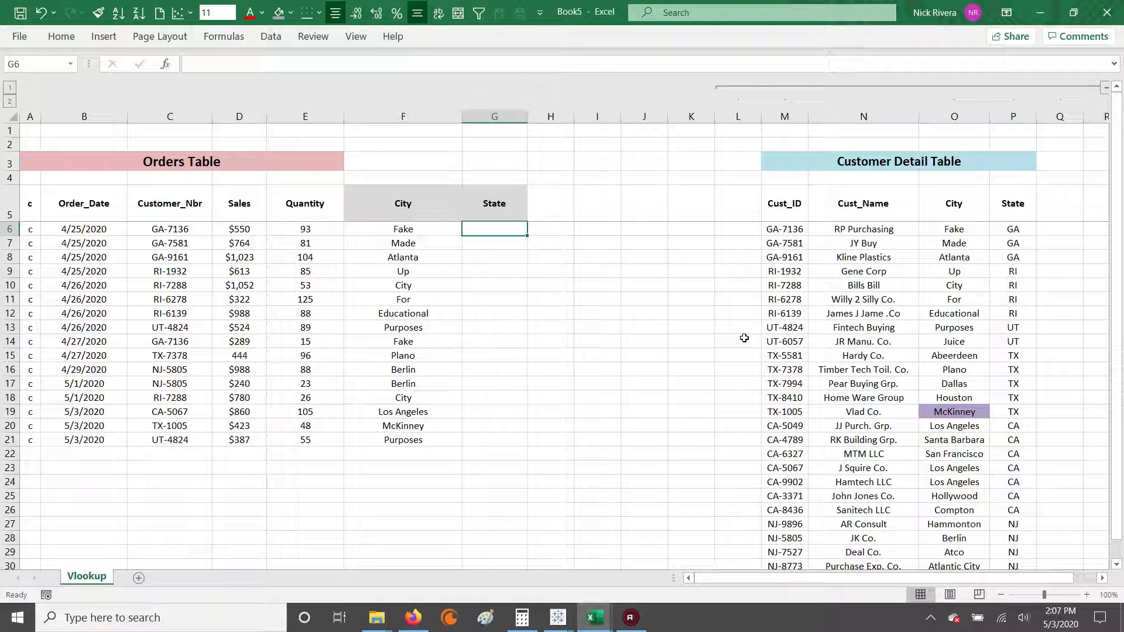
text(=vl)
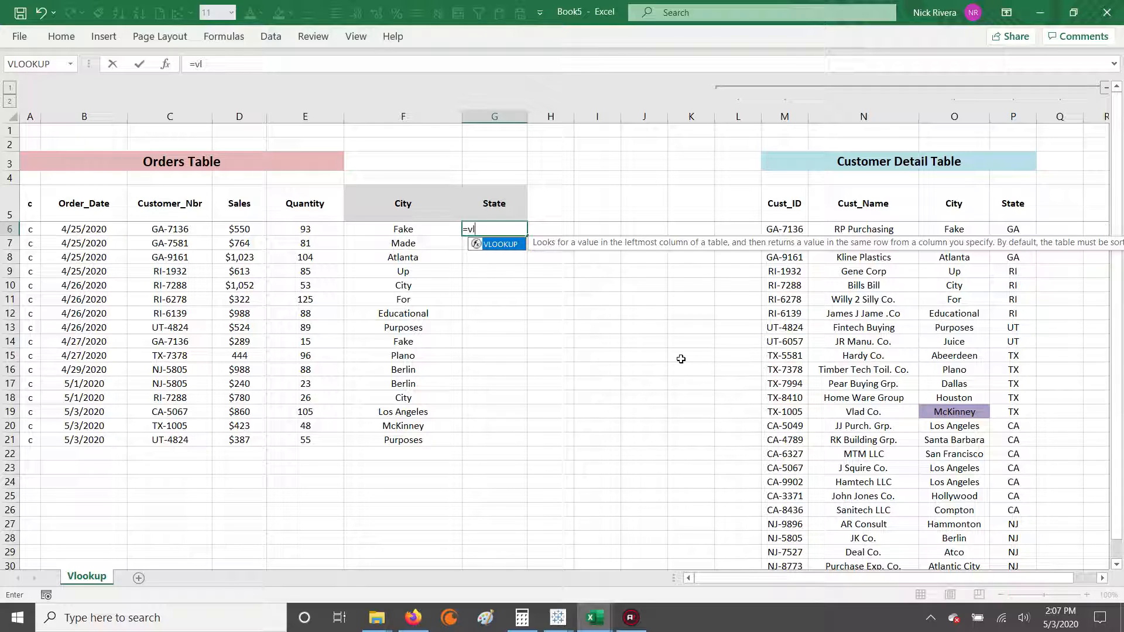
text(ook()
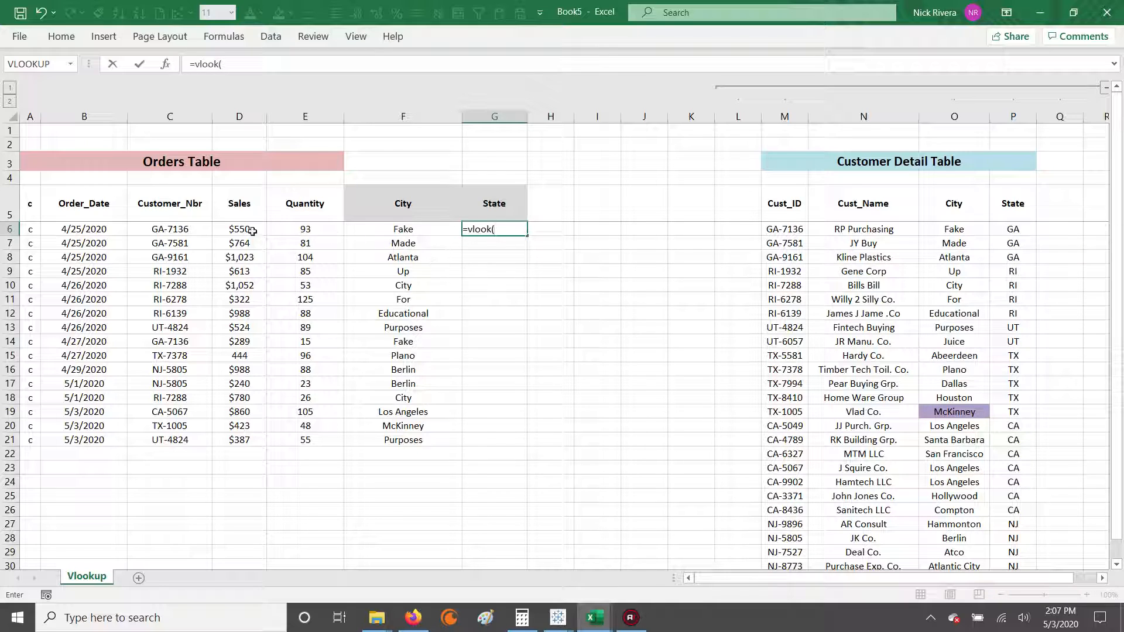
click(178, 230)
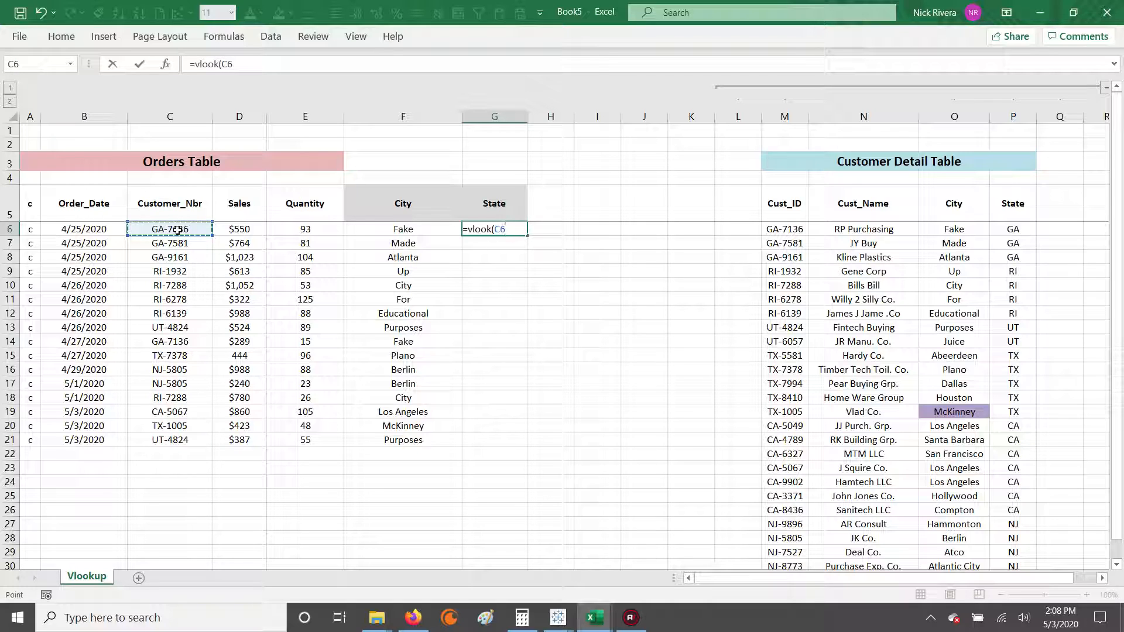
text(,)
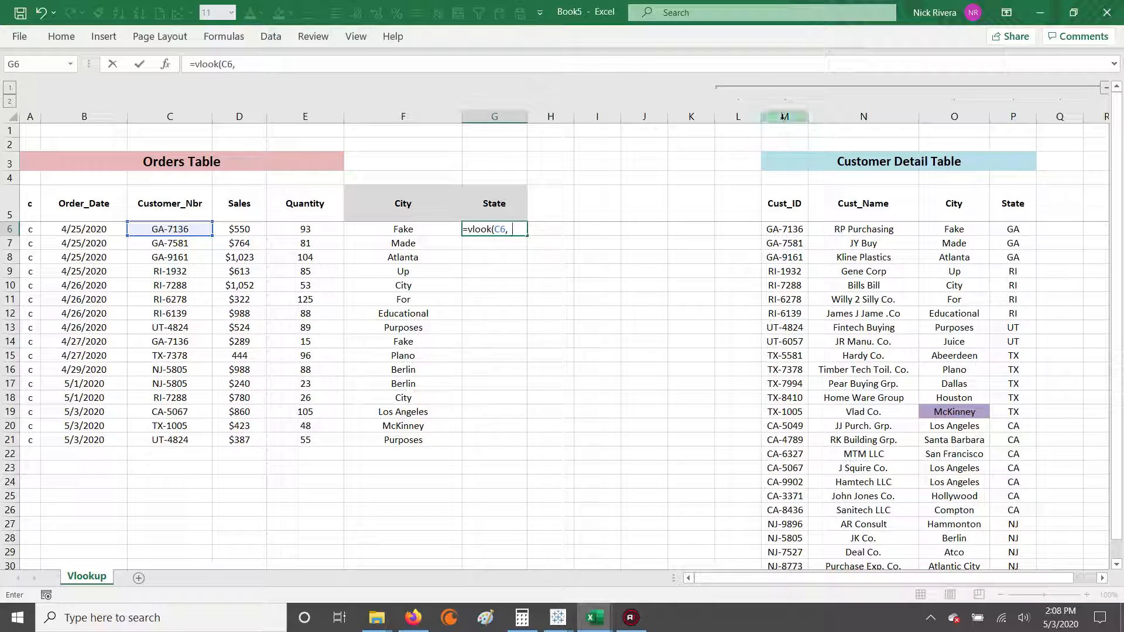
drag(778, 114, 1013, 224)
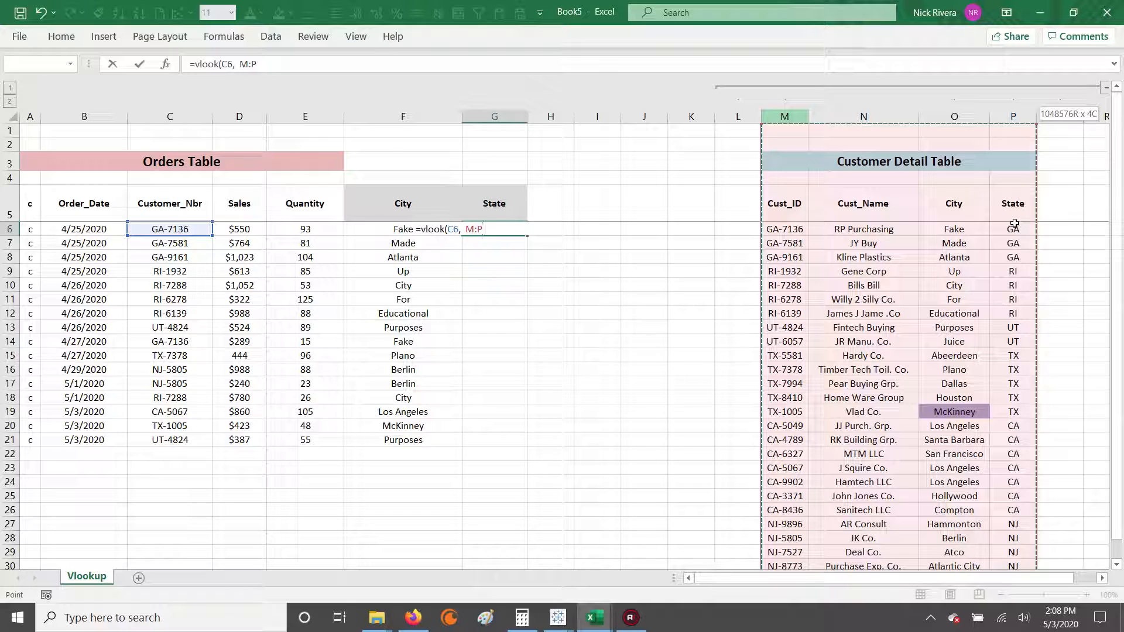
drag(1014, 224, 1014, 224)
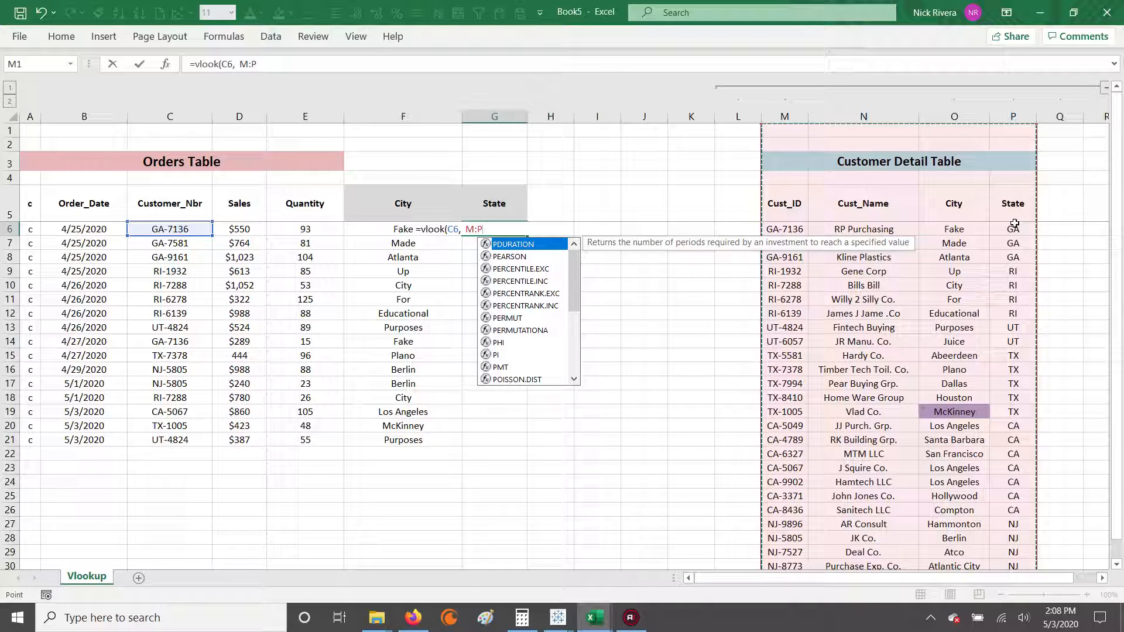
text(, 4,)
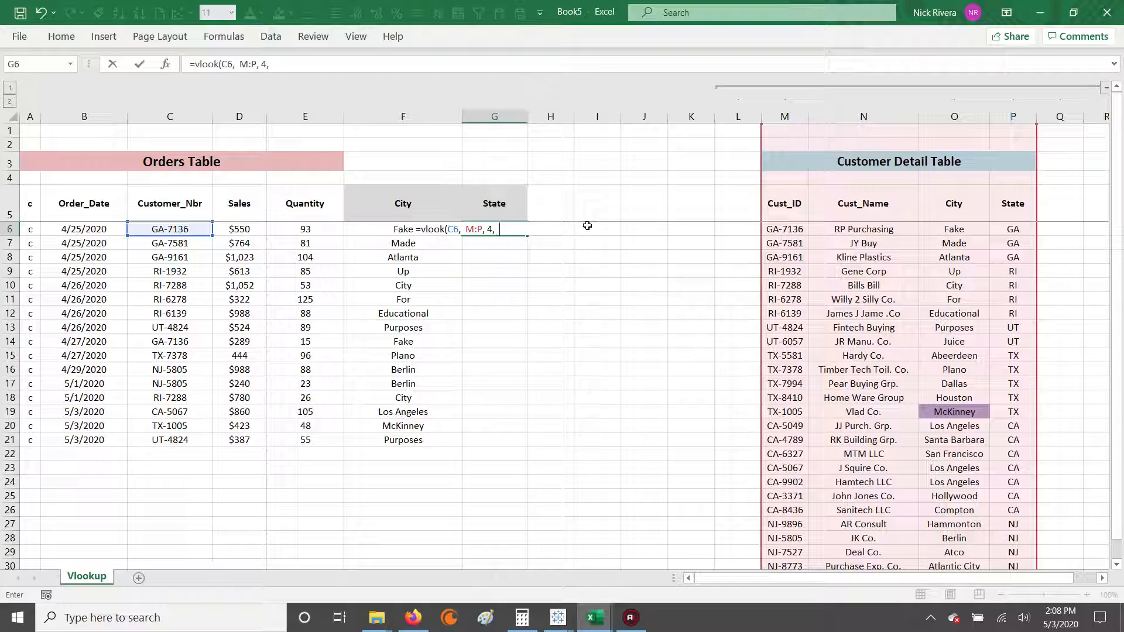
text(0)
key(ctrl+Return)
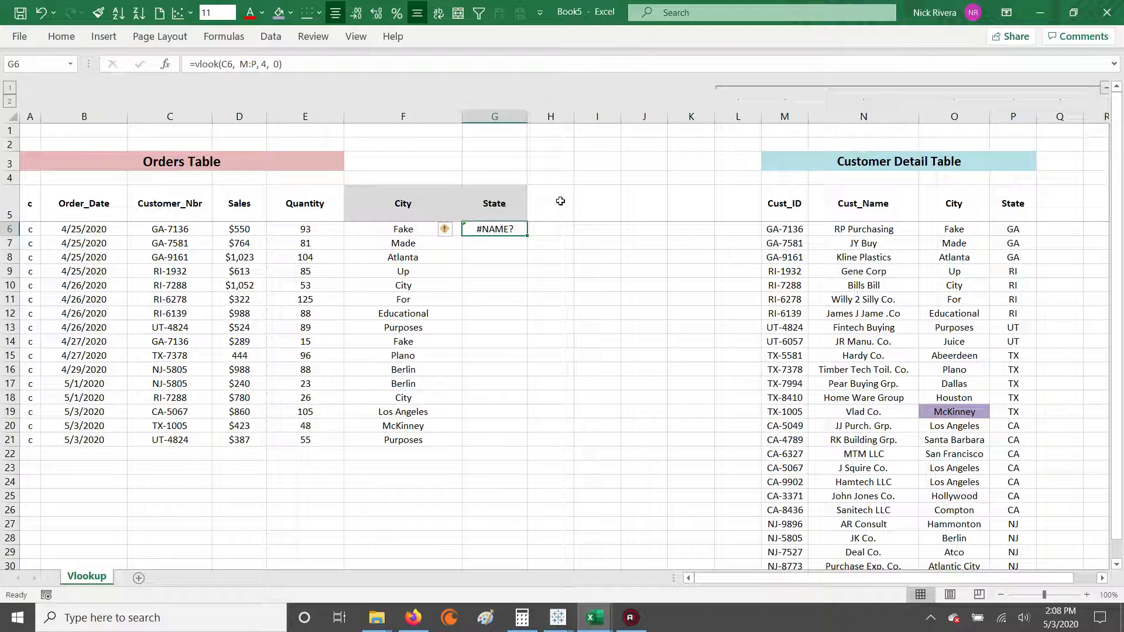
Examine the function name and arguments in G6's formula without changing them
click(221, 65)
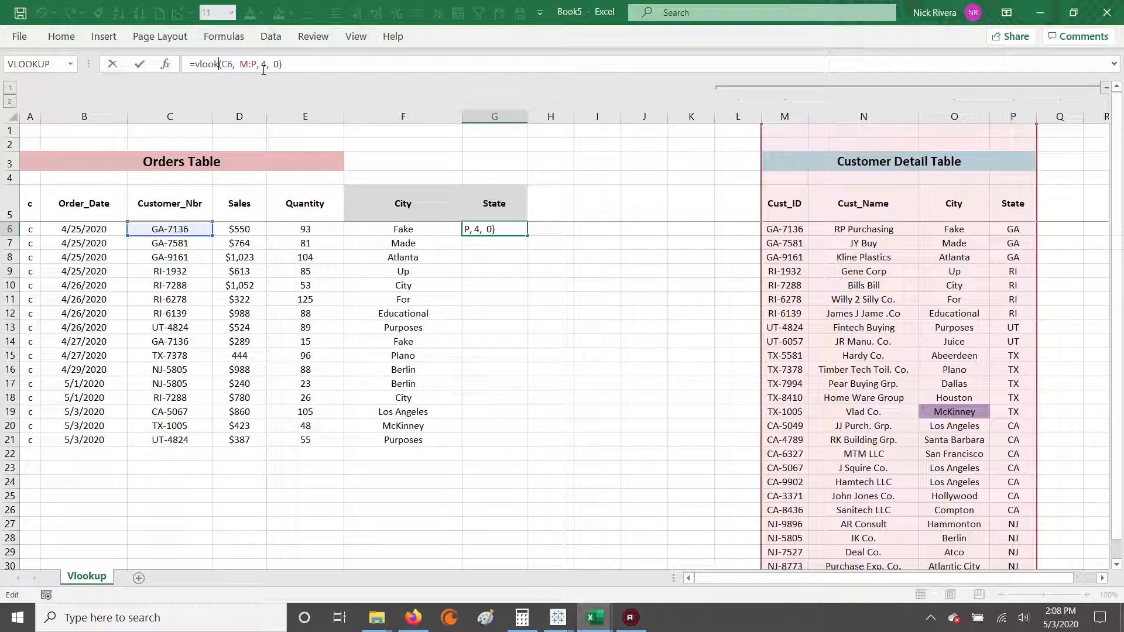
key(ctrl+Return)
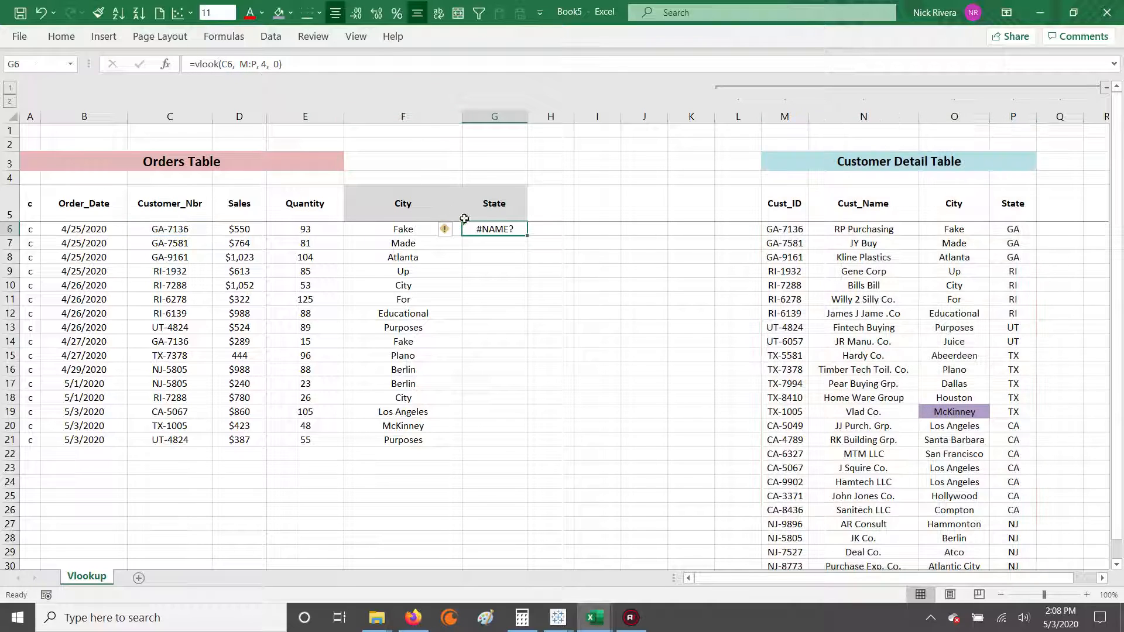
click(218, 64)
key(Escape)
click(218, 64)
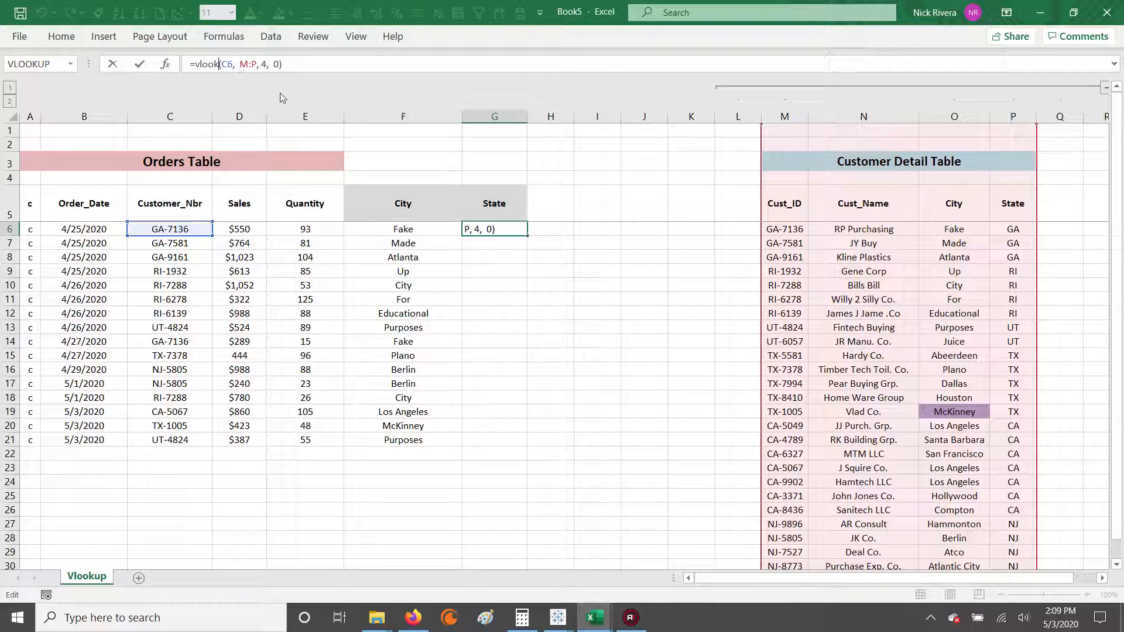
key(Escape)
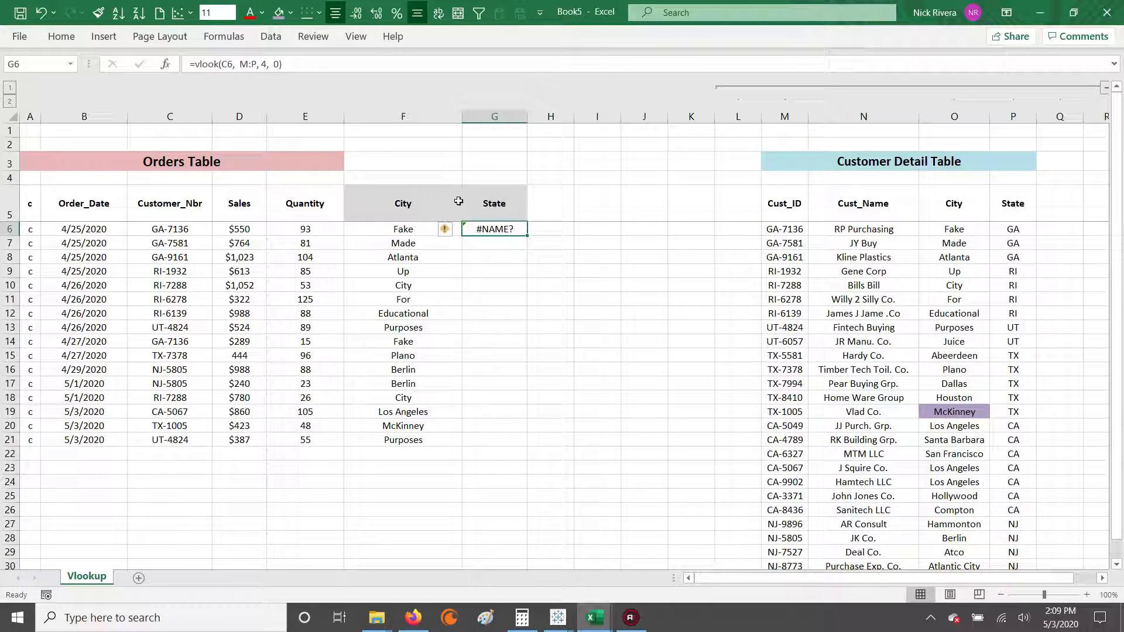
Correct the function name in G6 so the formula reads =VLOOKUP(C6, M:P, 4, 0)
click(219, 64)
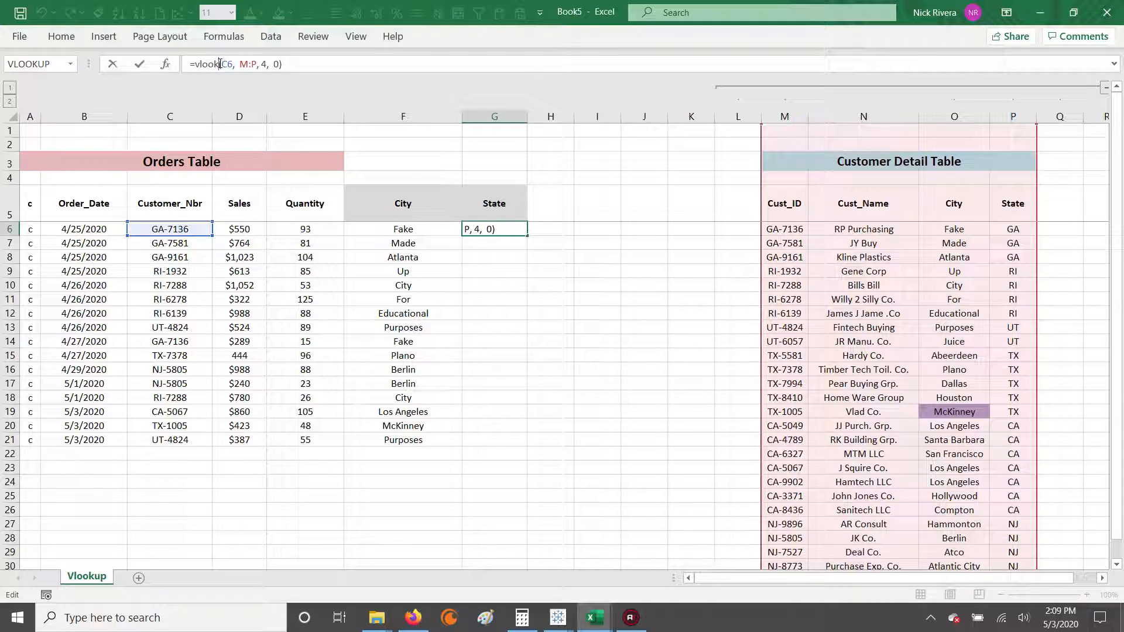
drag(220, 65, 197, 64)
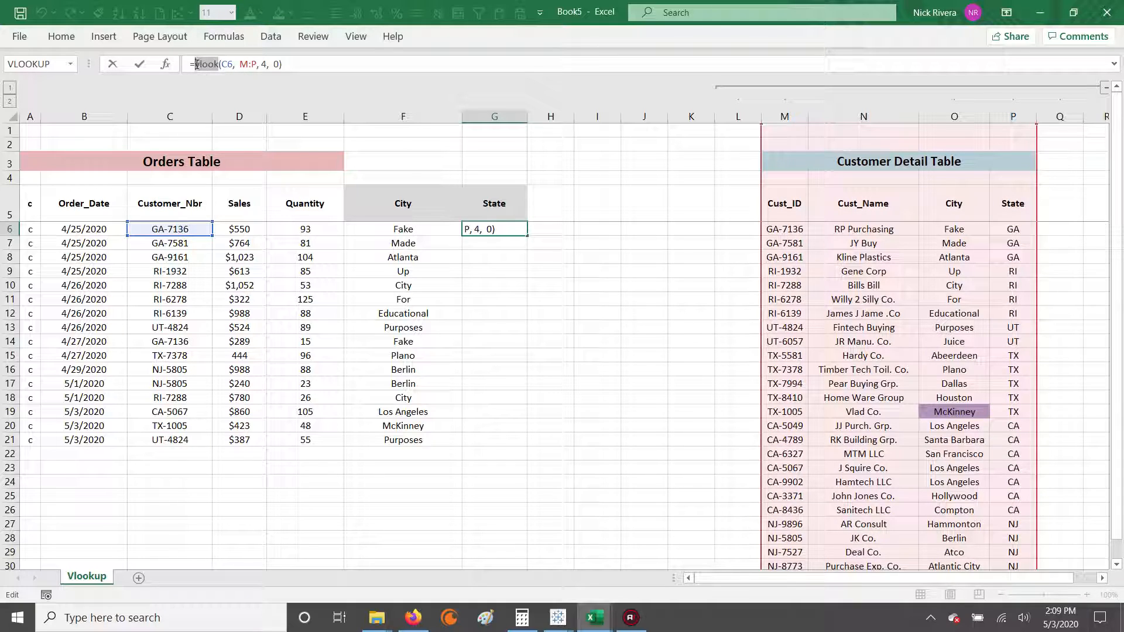
click(219, 65)
text(up)
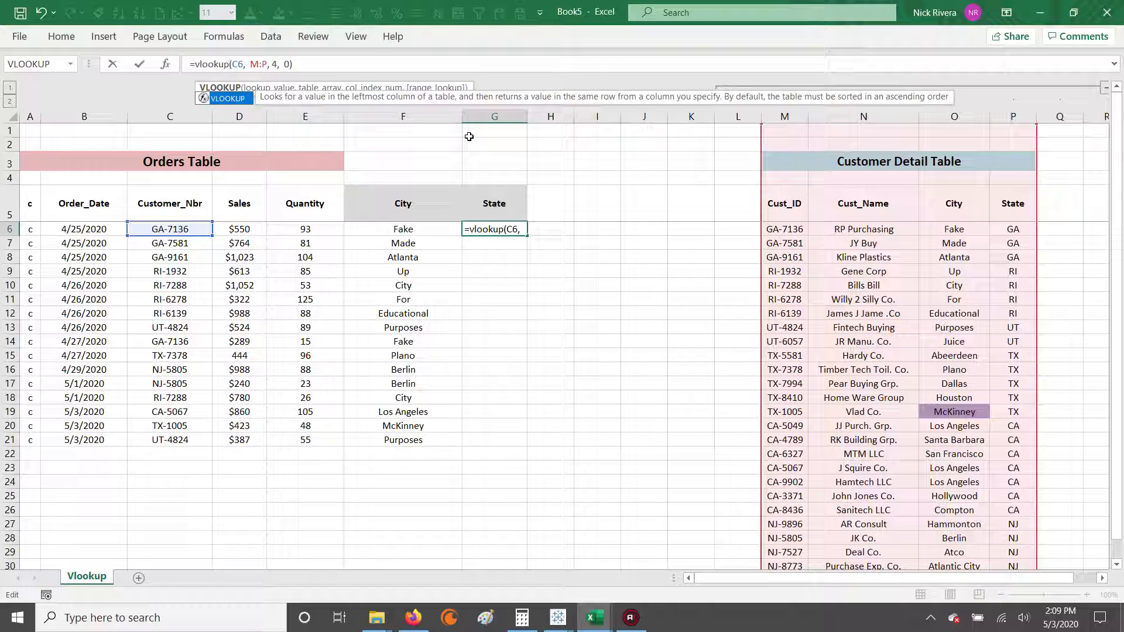
key(Return)
key(Up)
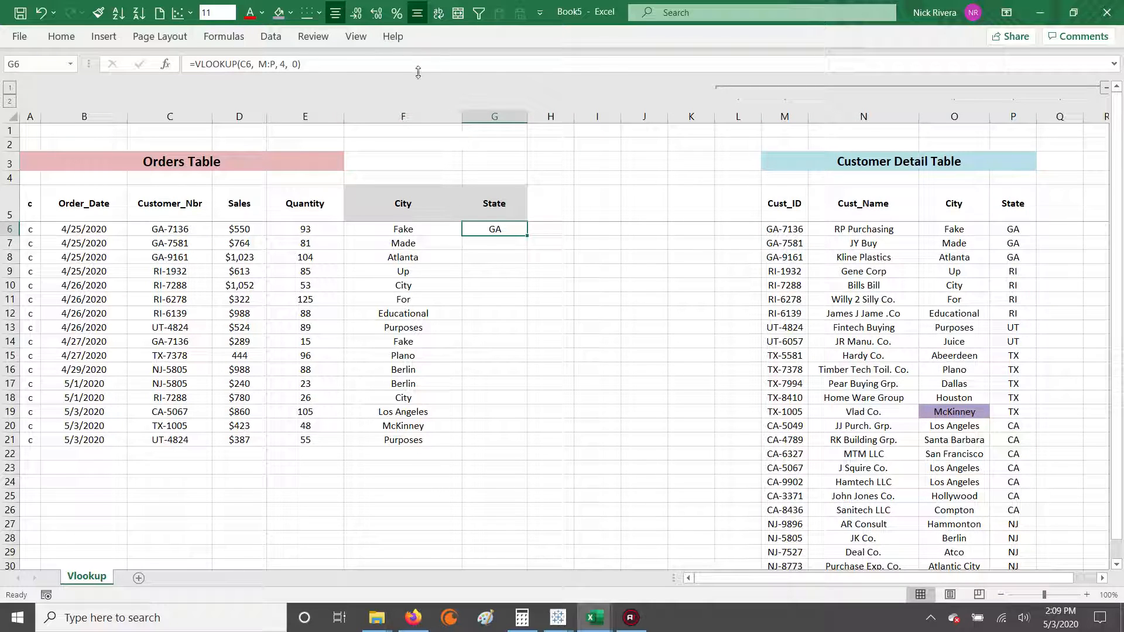
Check G6's formula and its state against the matching customer row M6:P6 in the Customer Detail Table
click(401, 59)
key(Escape)
drag(783, 233, 1033, 229)
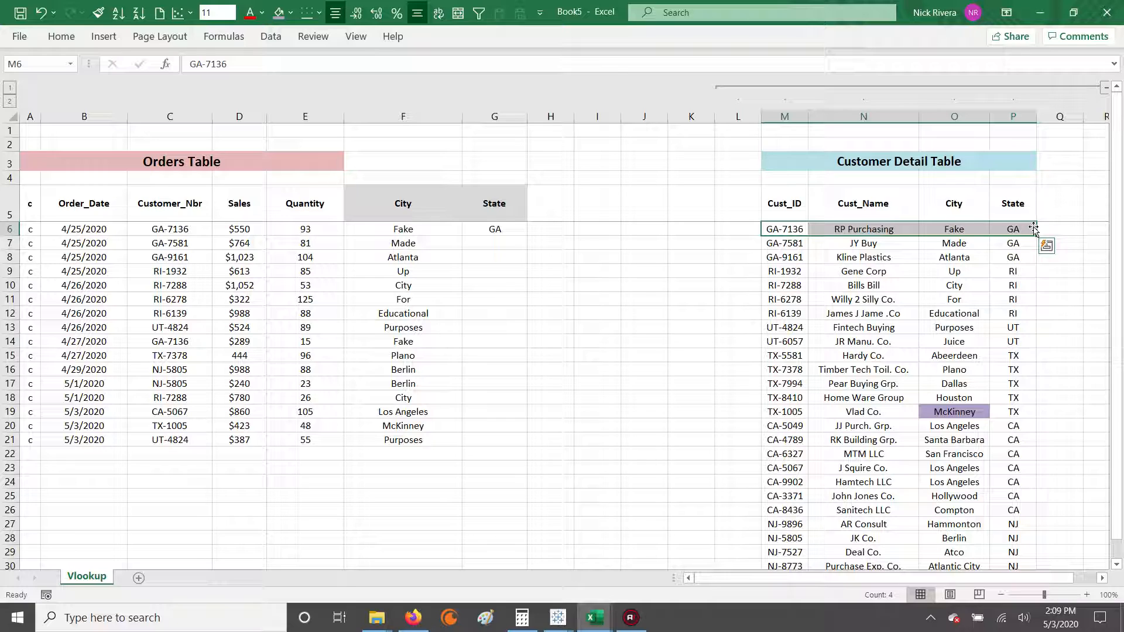
Enter the formula =VLOOKUP(C21, M:P, 4, 0) in State cell G21 of the Orders Table
click(478, 443)
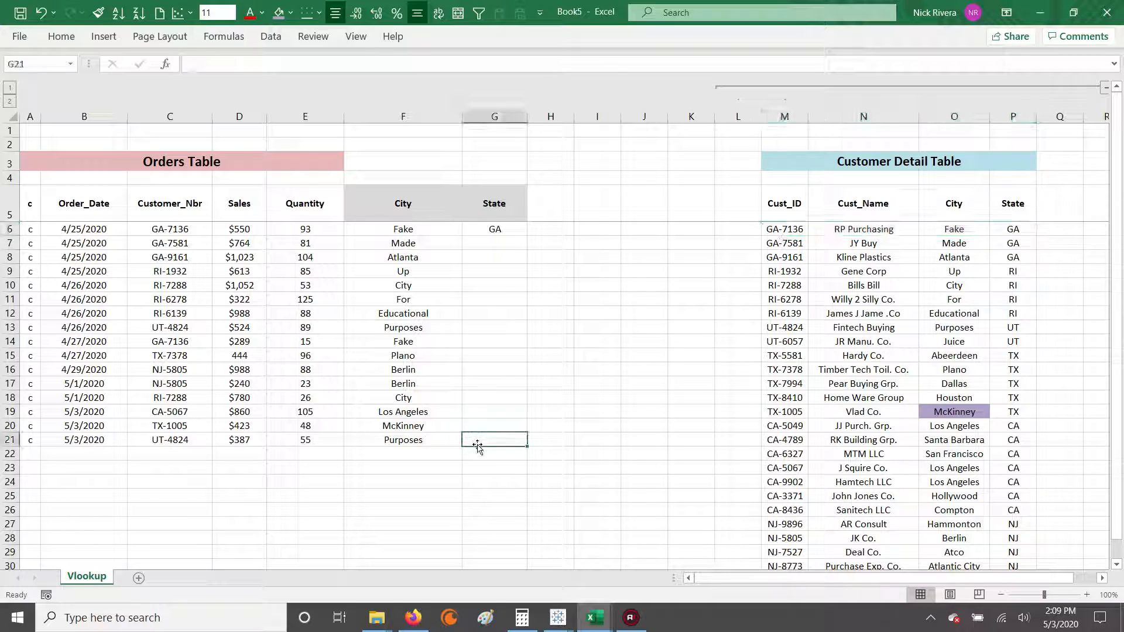
drag(63, 441, 486, 444)
click(504, 441)
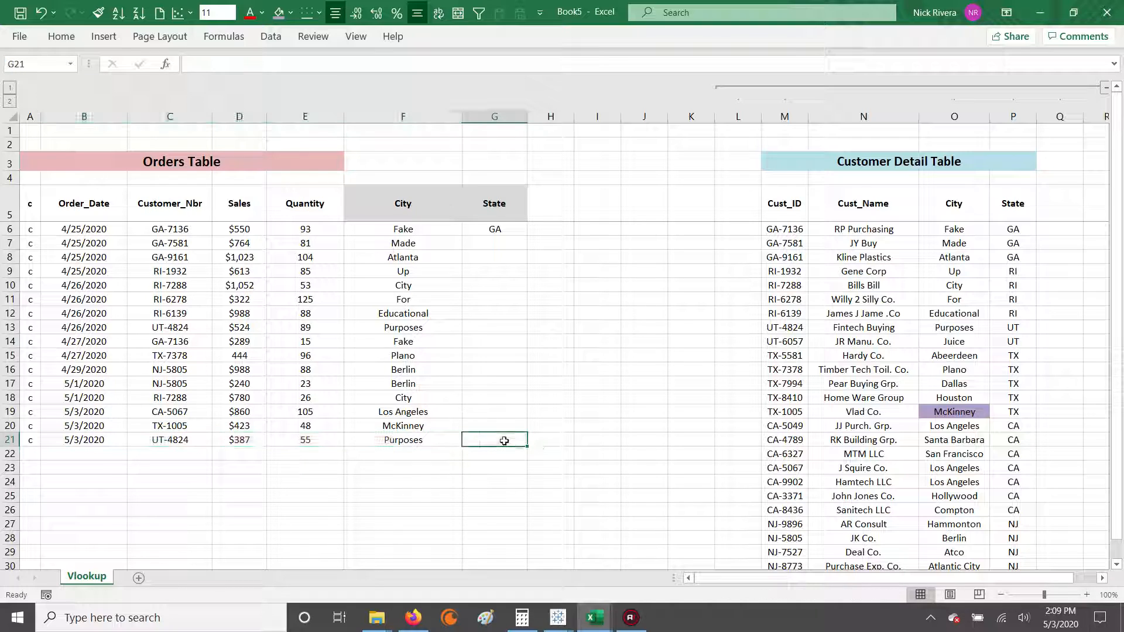
text(=vlookup)
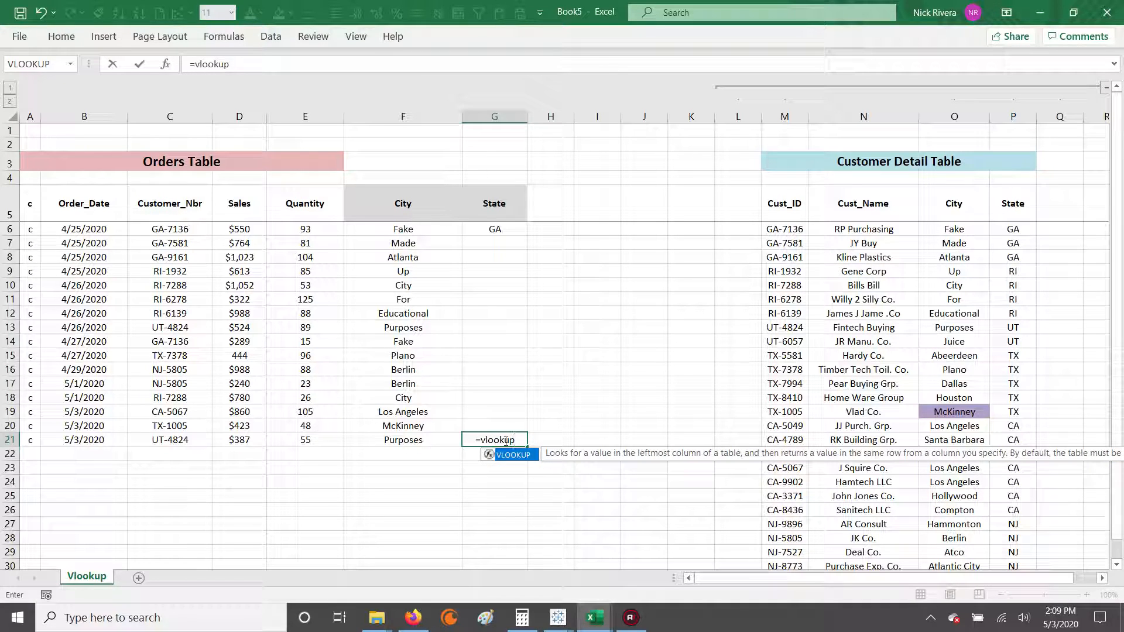
text(()
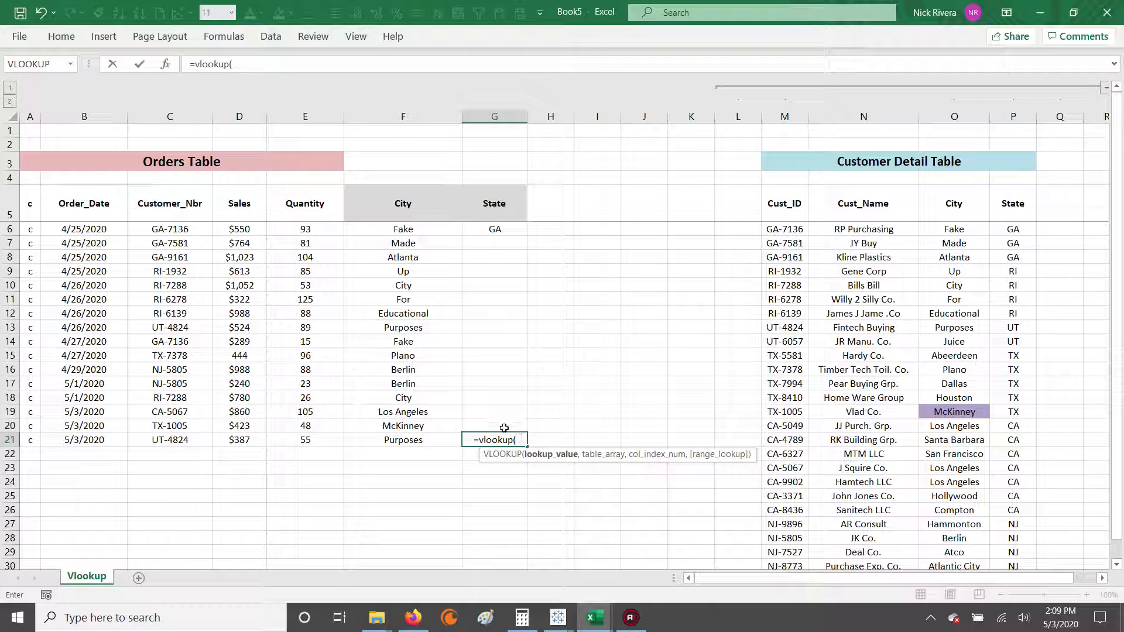
click(252, 62)
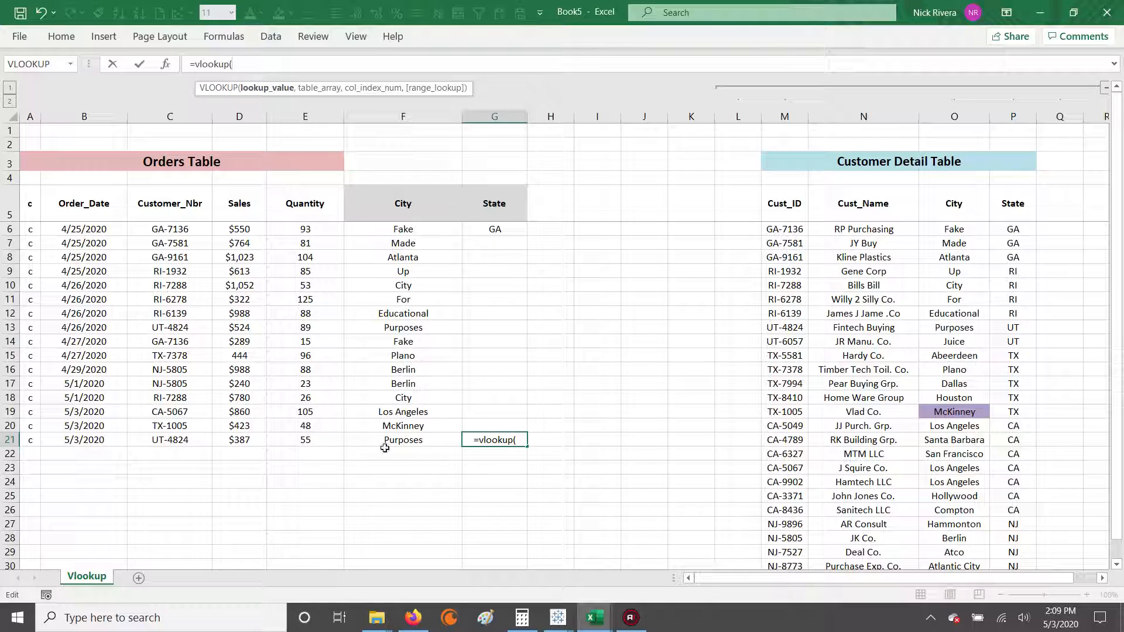
click(162, 439)
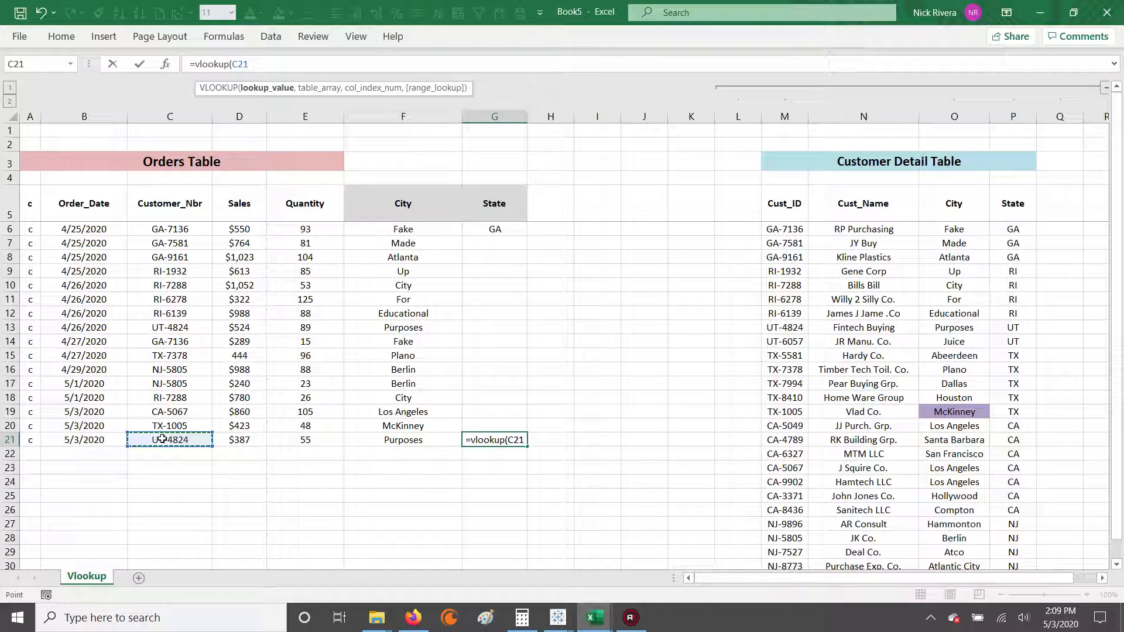
text(,)
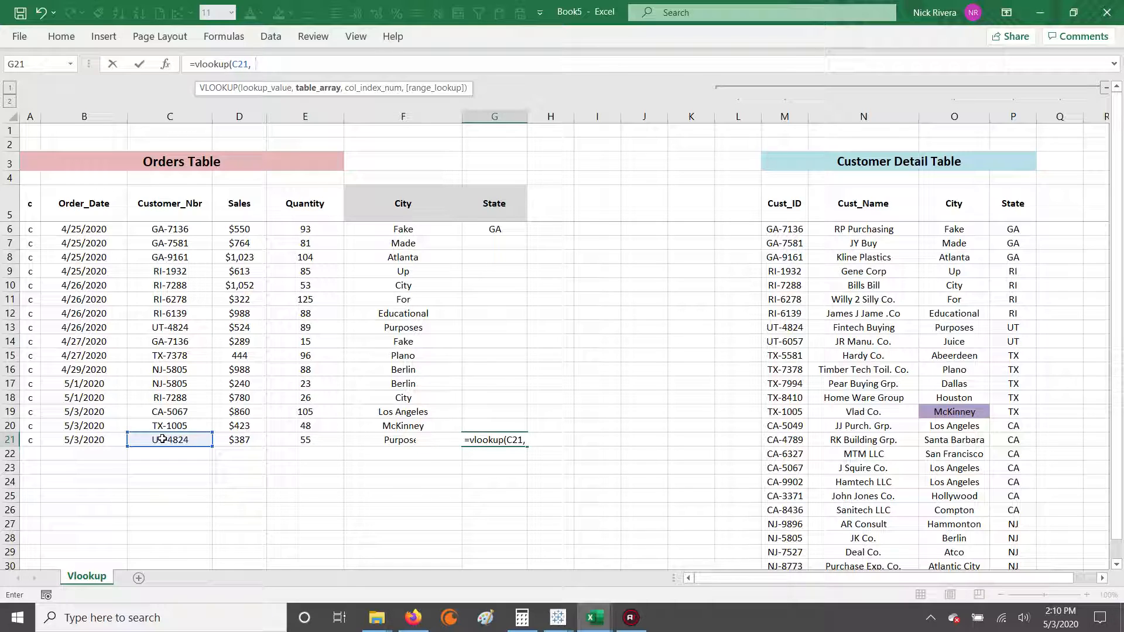
drag(773, 116, 1004, 169)
text(,)
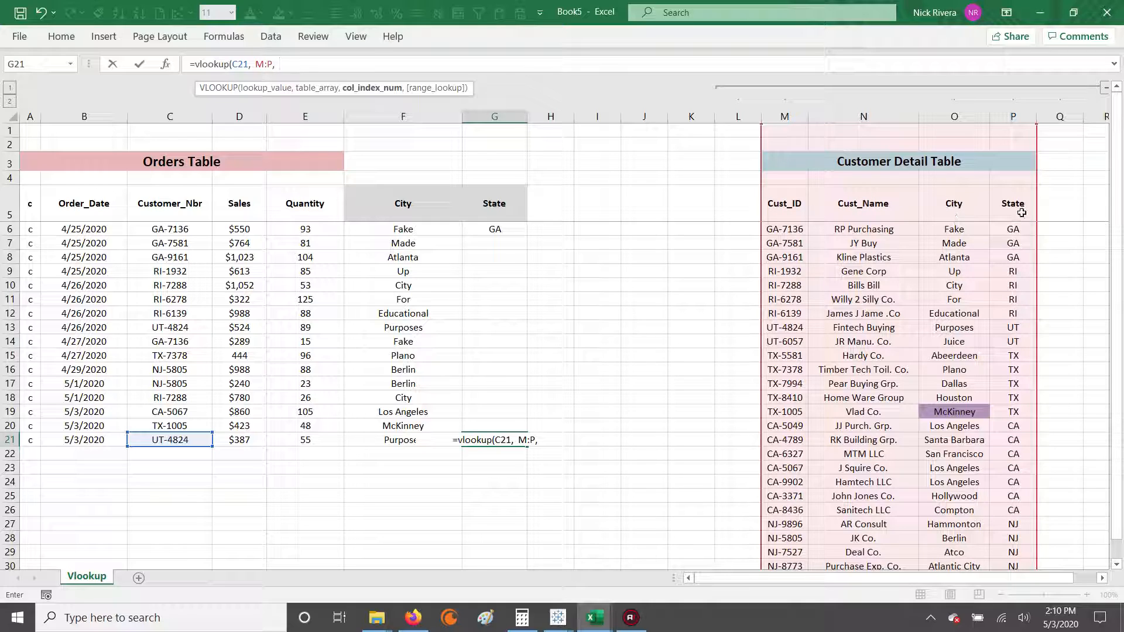
text(4,)
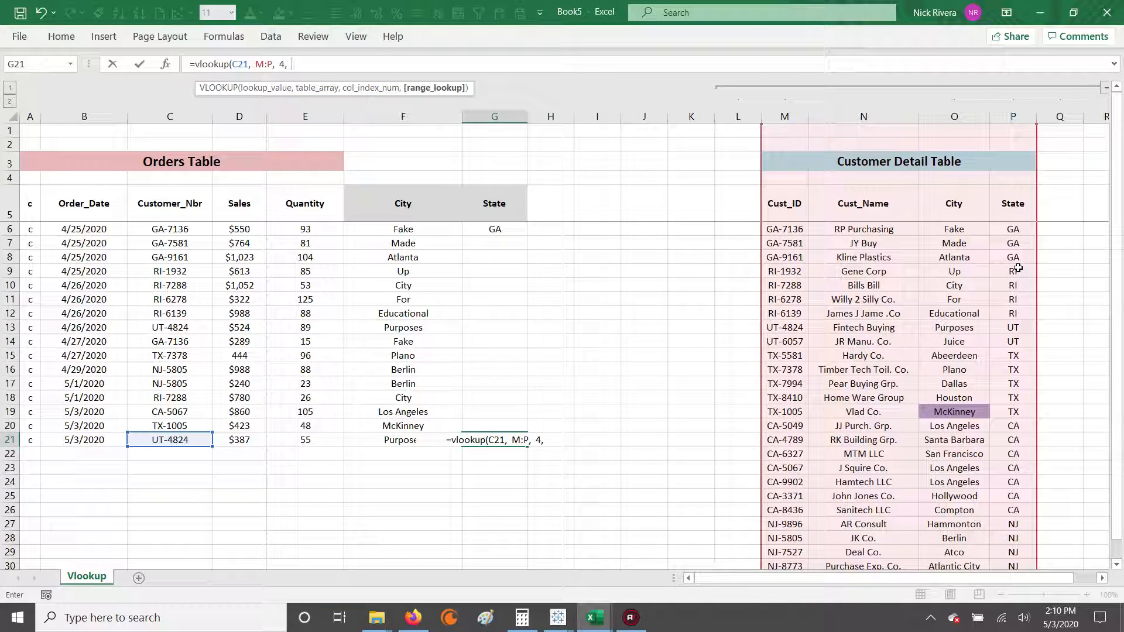
text( 0)
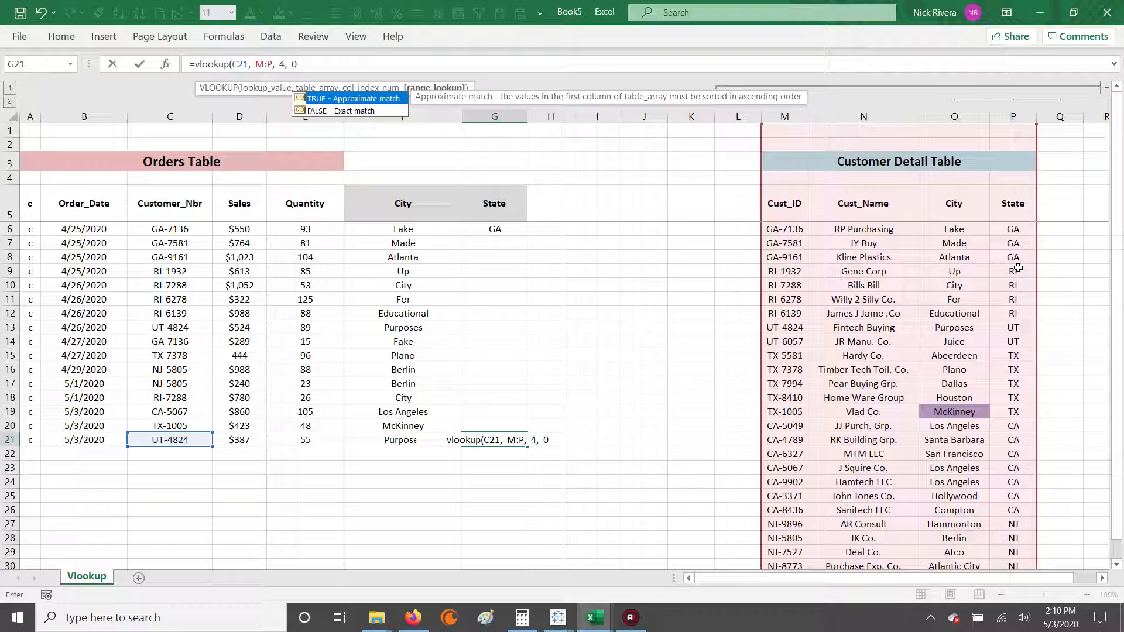
text())
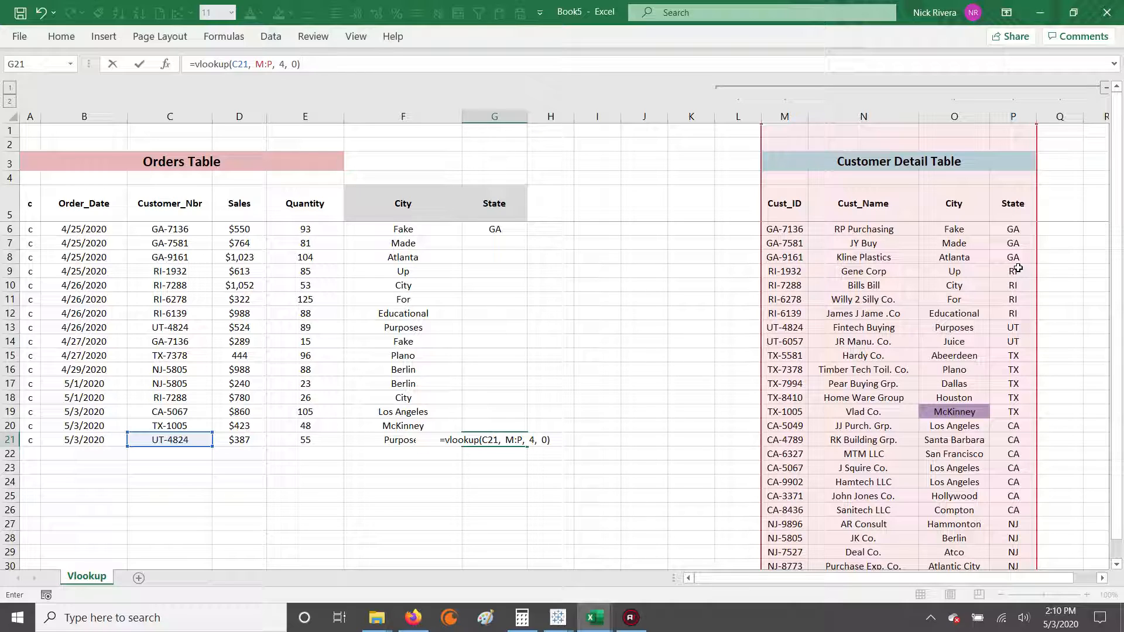
key(ctrl+Return)
key(shift+Left)
key(shift+Right)
key(shift+Left)
key(shift+Right)
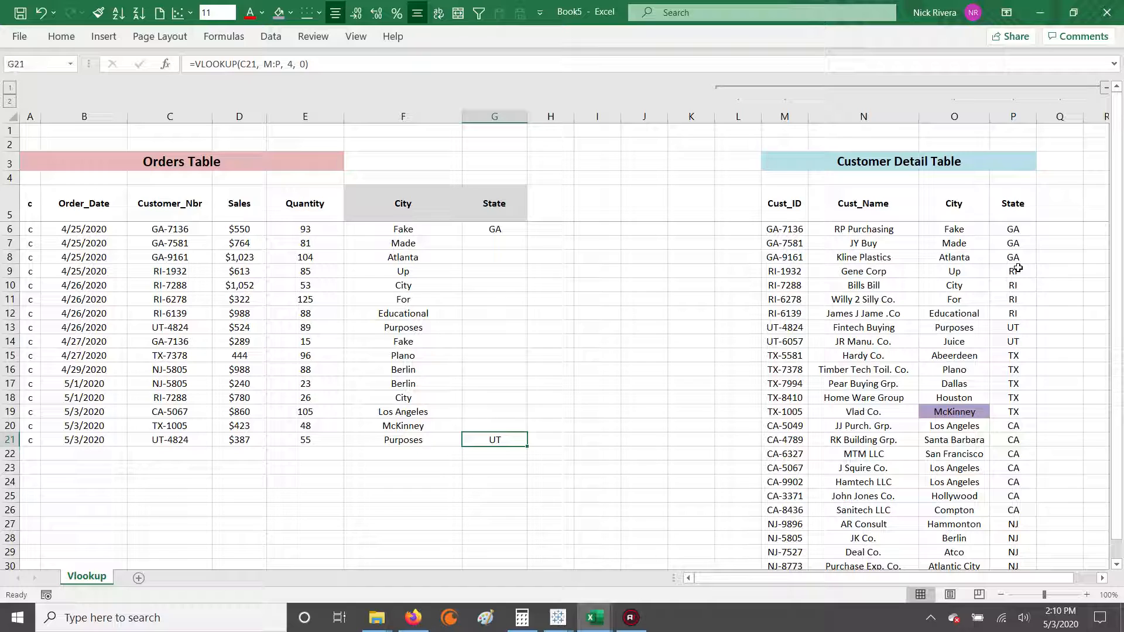
Search the Cust_ID column M for the customer number copied from C21 and check its matching row M13:P13
click(165, 443)
key(ctrl+c)
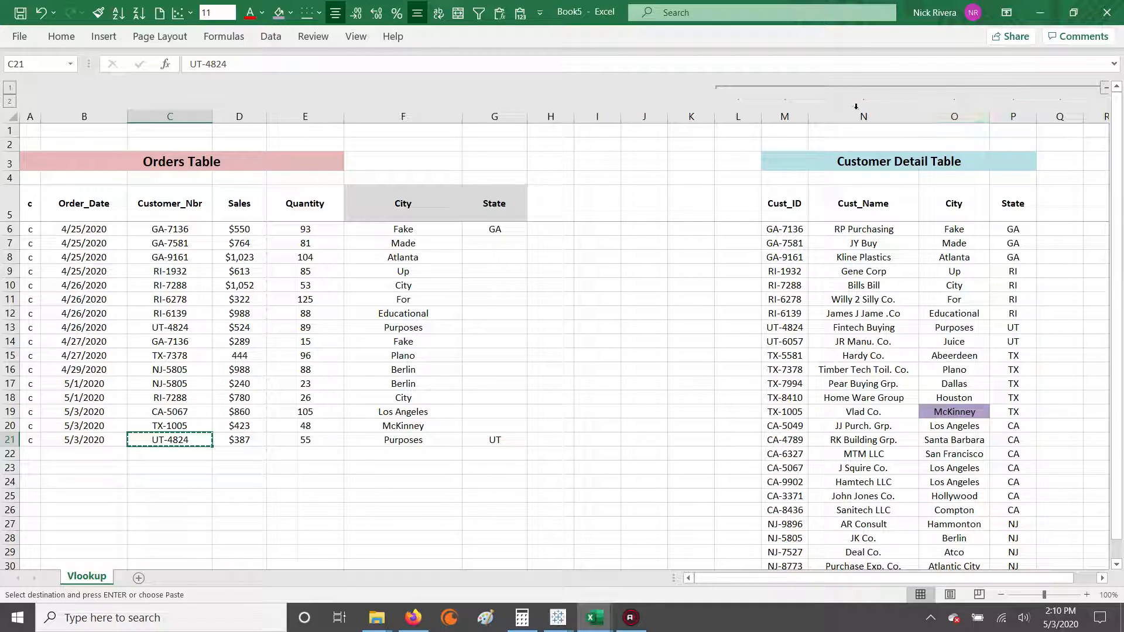
click(796, 112)
key(ctrl+f)
key(ctrl+v)
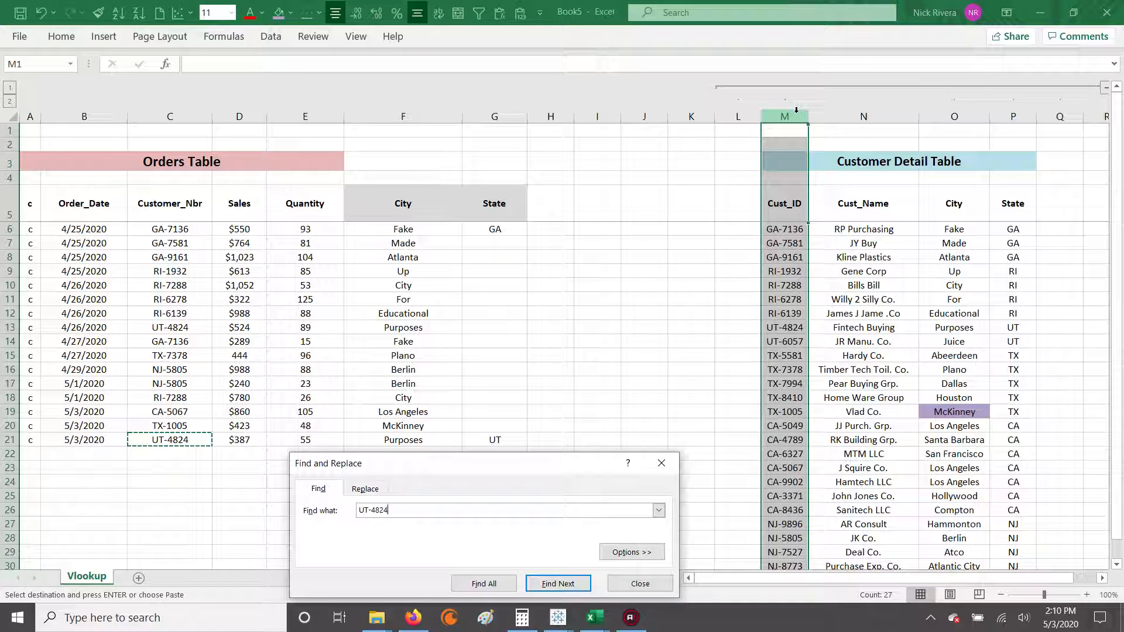
key(Return)
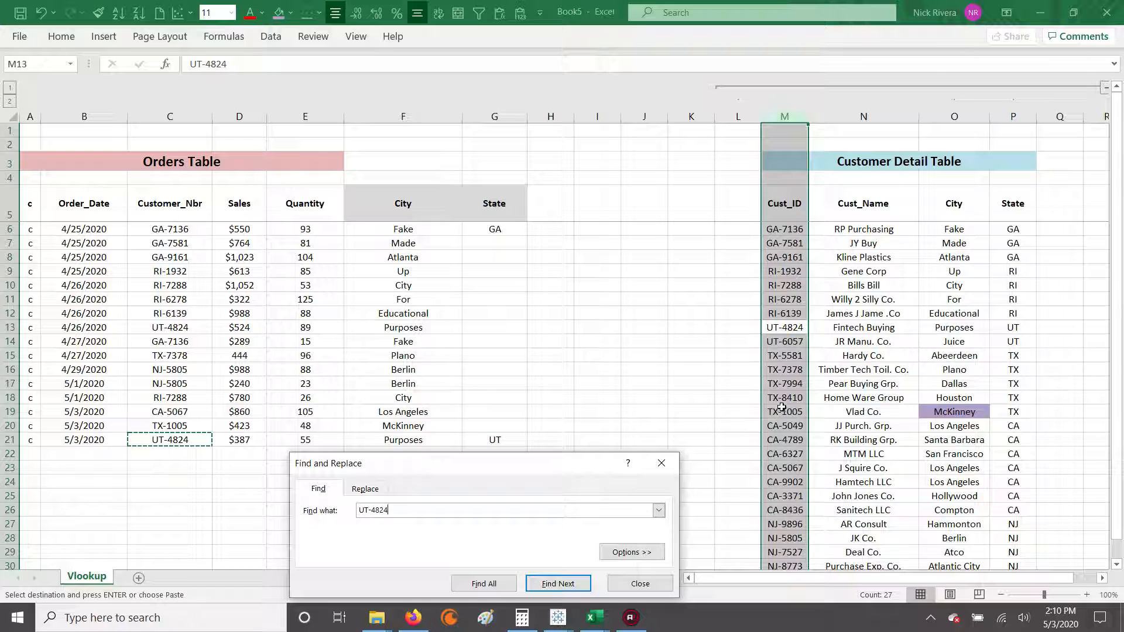
drag(780, 330, 1012, 329)
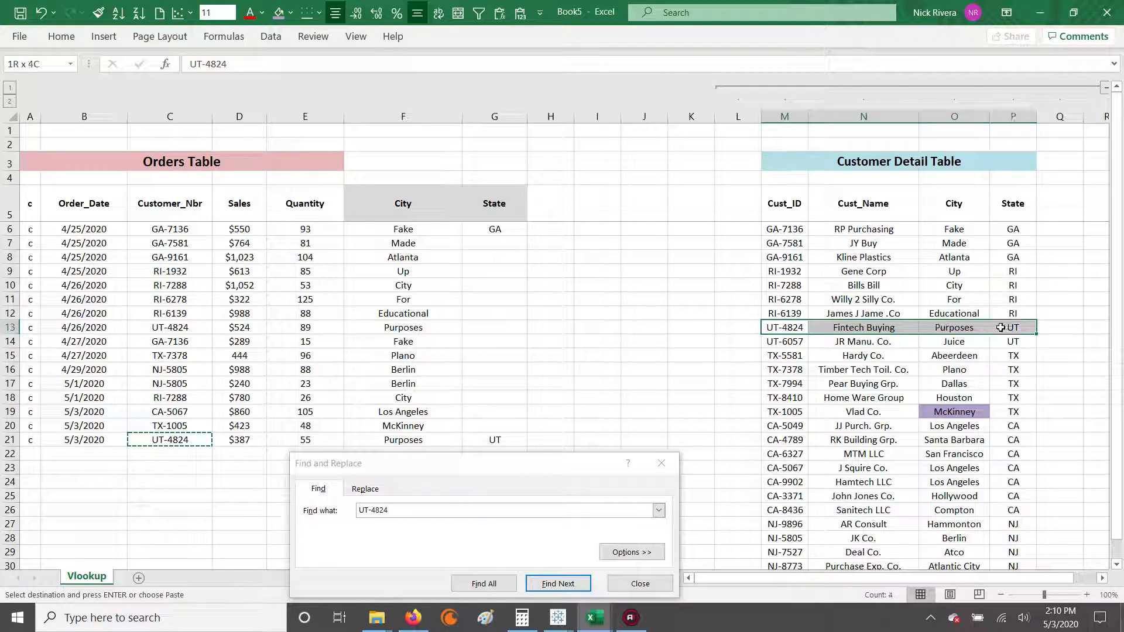
click(640, 583)
Copy the VLOOKUP formula from G21 into the whole State range G6:G21
drag(388, 439, 484, 443)
click(489, 443)
key(ctrl+c)
key(ctrl+shift+Up)
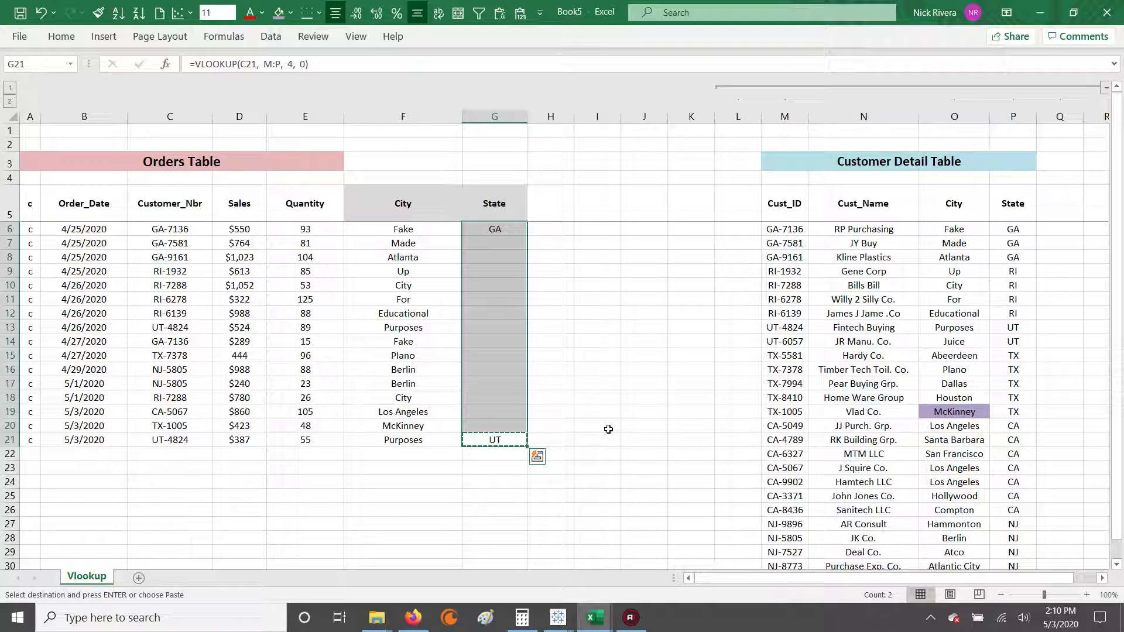
key(ctrl+v)
key(Escape)
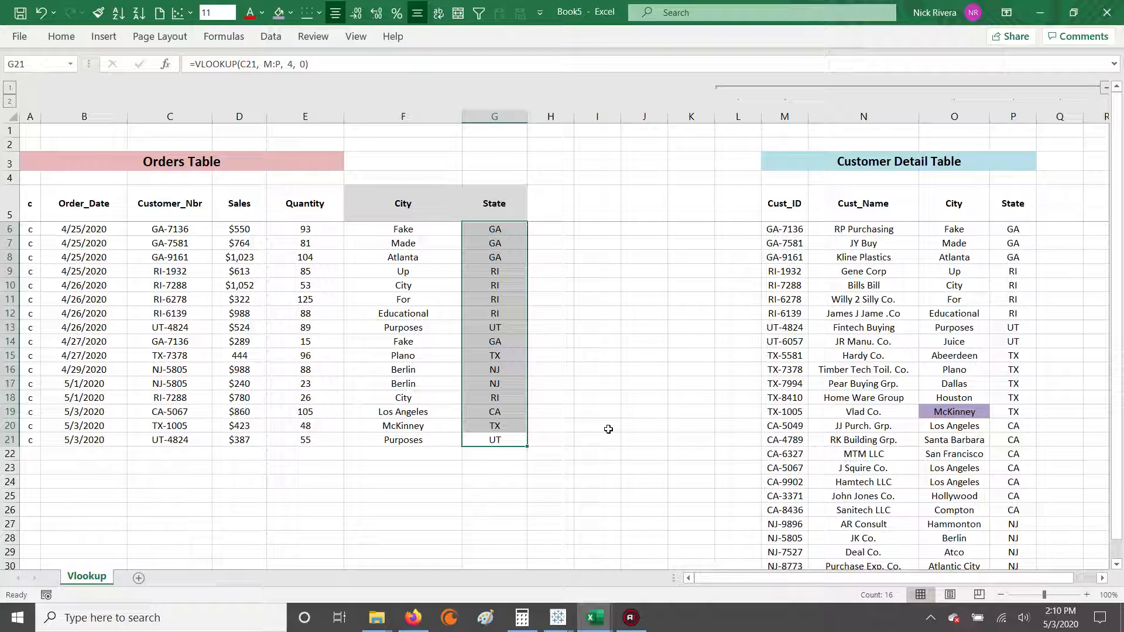
Review the formulas down the State range G6:G21 and the City and State results in F10:G10
key(ctrl+Up)
key(ctrl+shift+Down)
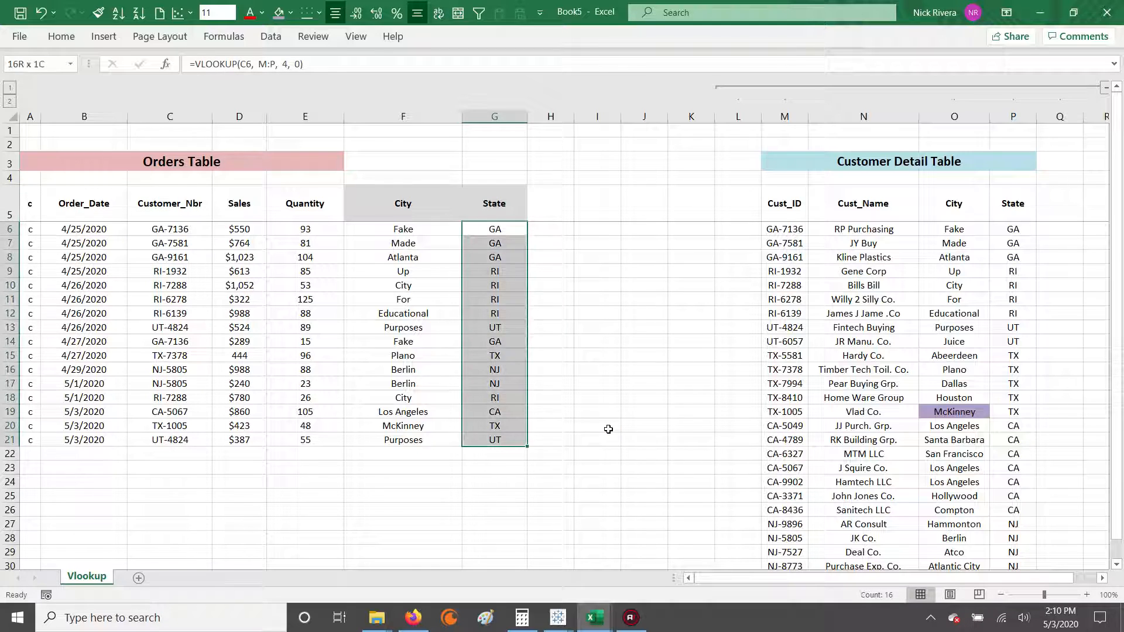
key(Escape)
key(Down)
key(Down)
key(ctrl+Down)
key(Up)
key(Up)
key(Up)
key(Up)
key(Up)
key(Up)
key(Up)
key(Up)
key(Up)
key(Up)
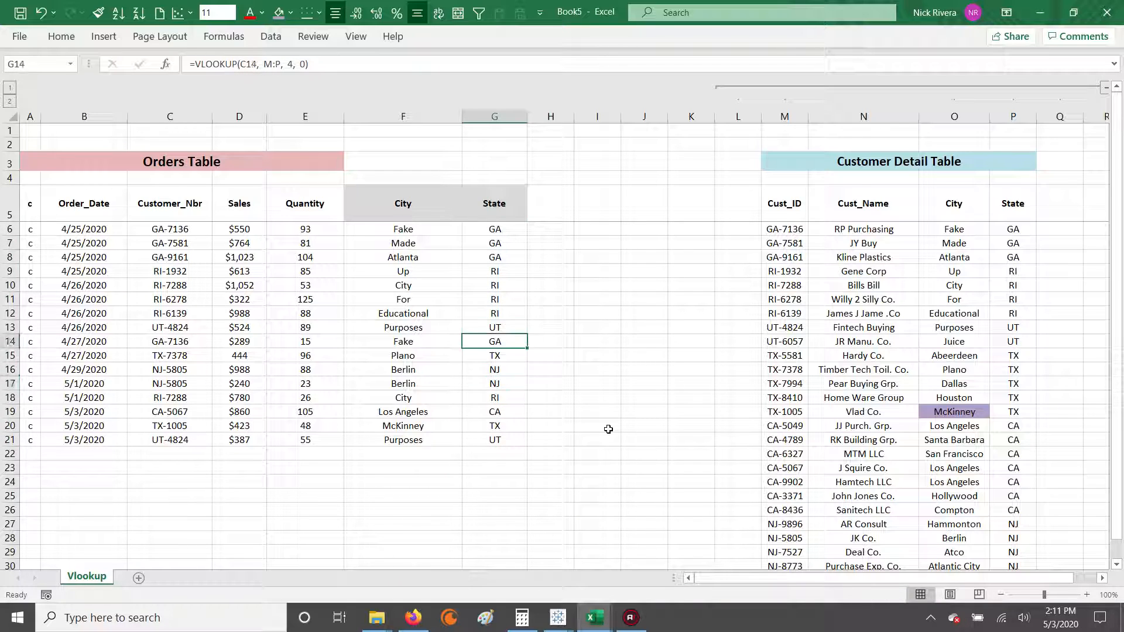
key(Left)
key(Up)
key(shift+Right)
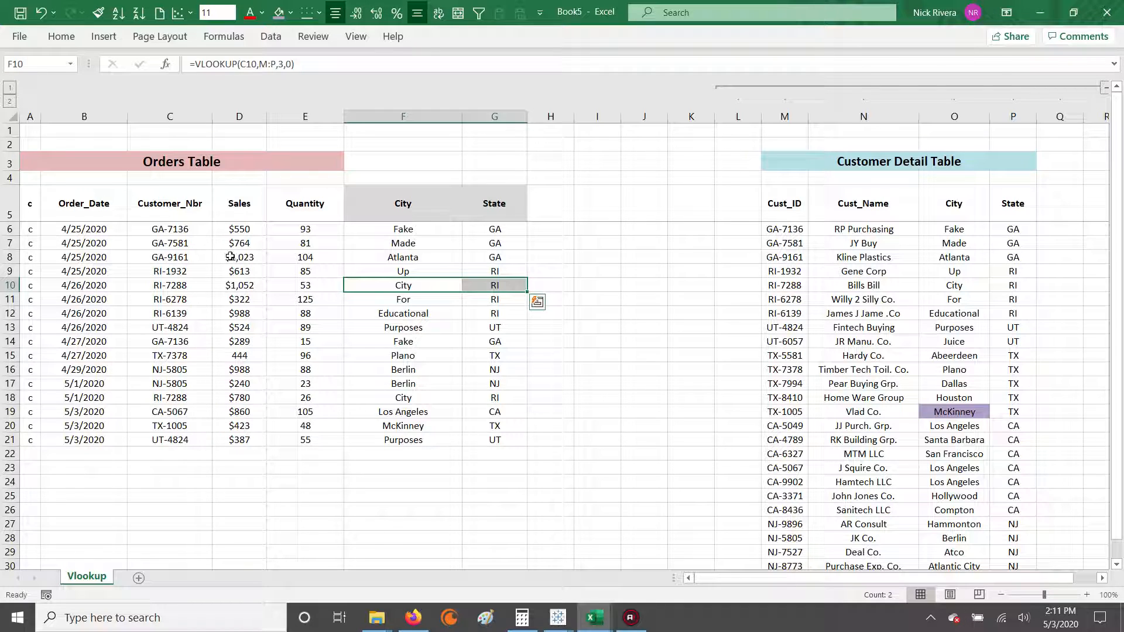
Compare the original Orders Table data in B5:E21 with the Customer Detail Table data starting at M5
drag(61, 207, 325, 441)
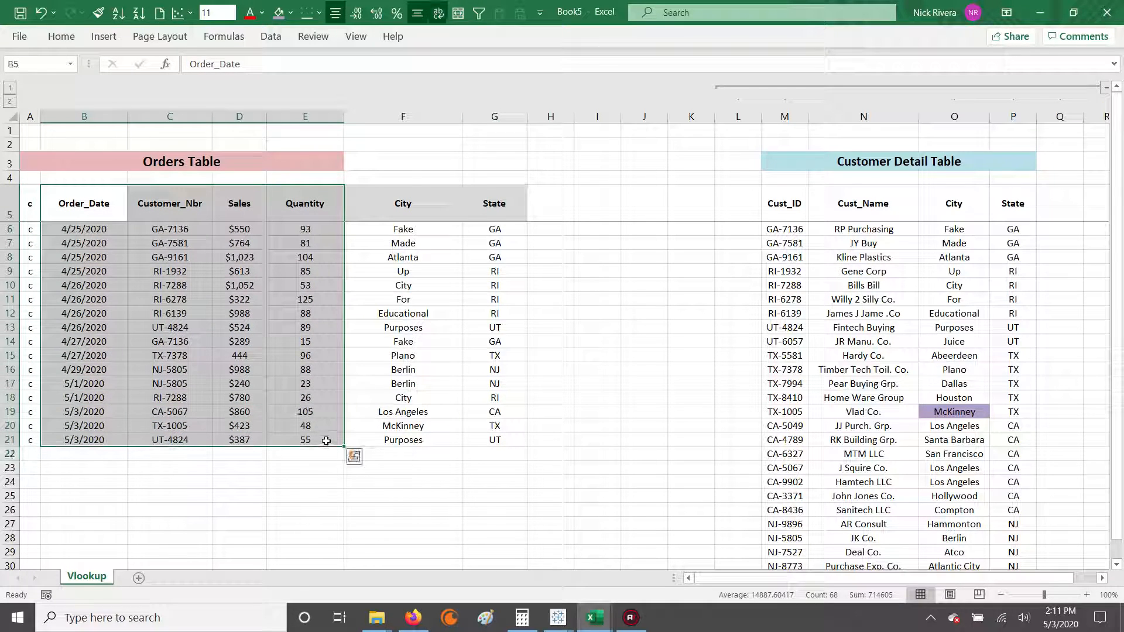
click(72, 214)
ctrl+click(803, 213)
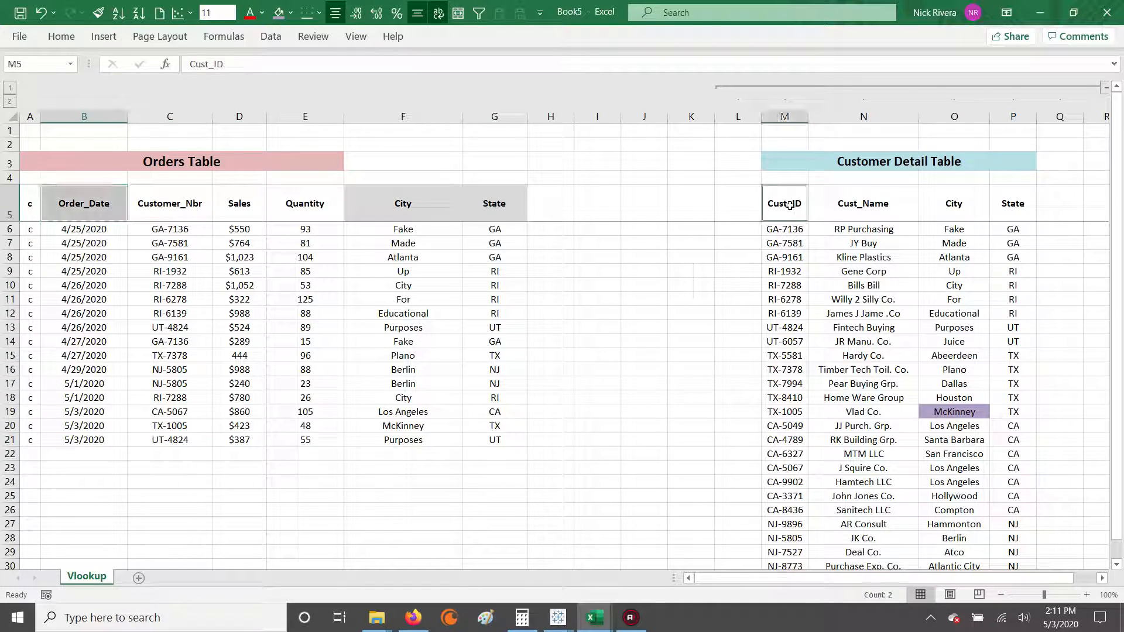
drag(61, 202, 317, 435)
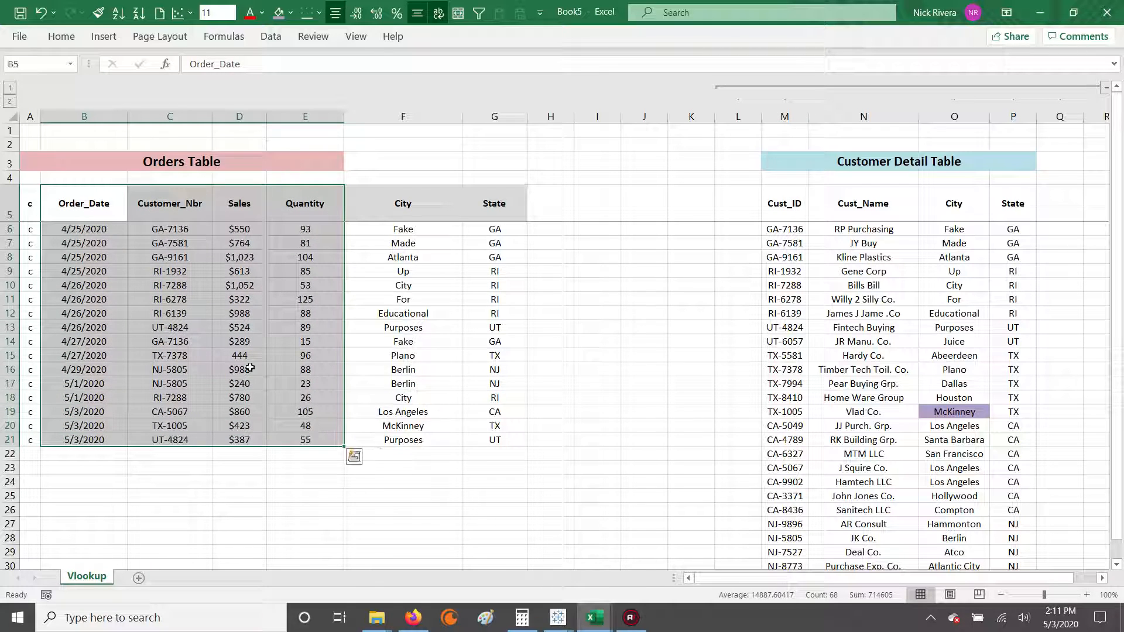
click(90, 164)
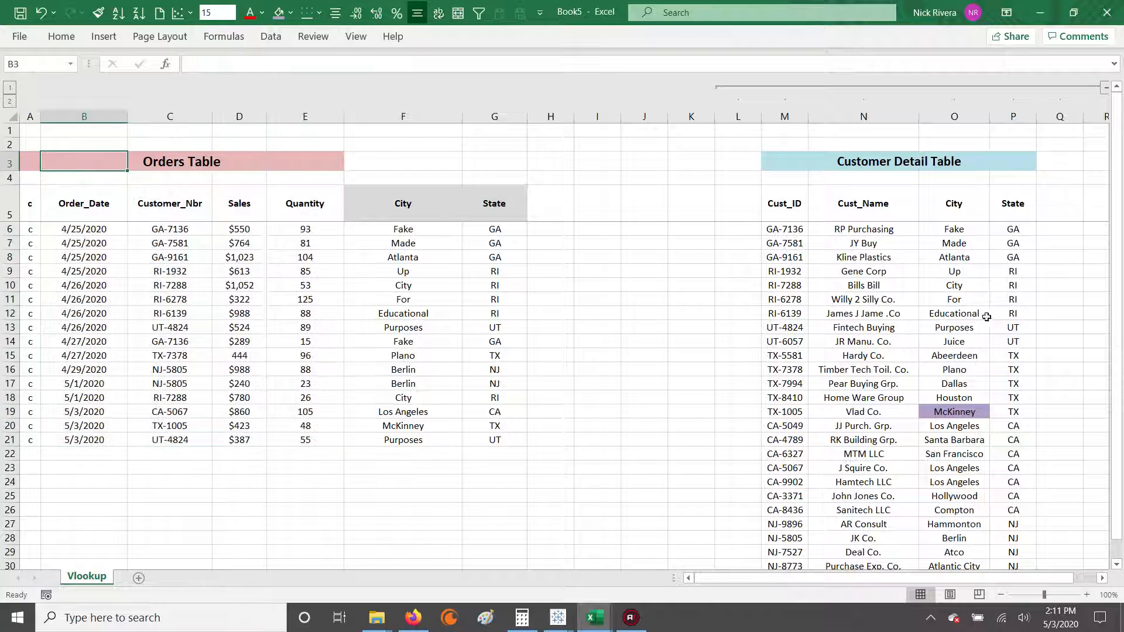
drag(764, 212, 1000, 519)
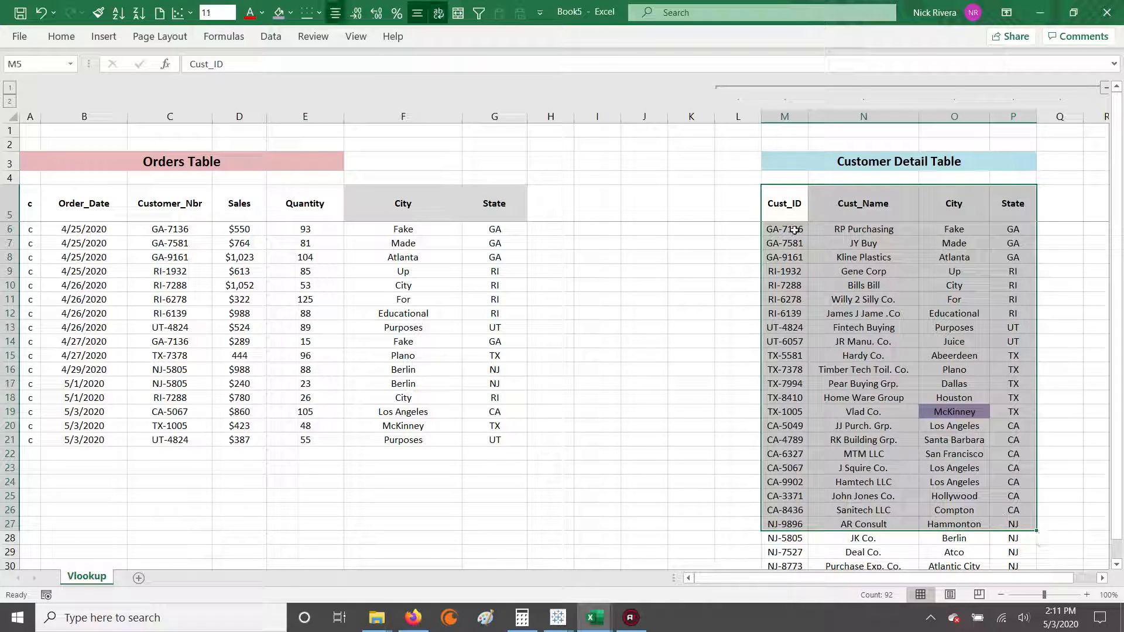
drag(782, 196, 1009, 525)
Examine the shared key columns, Customer_Nbr in C and Cust_ID in M, and the rows across both tables
click(165, 112)
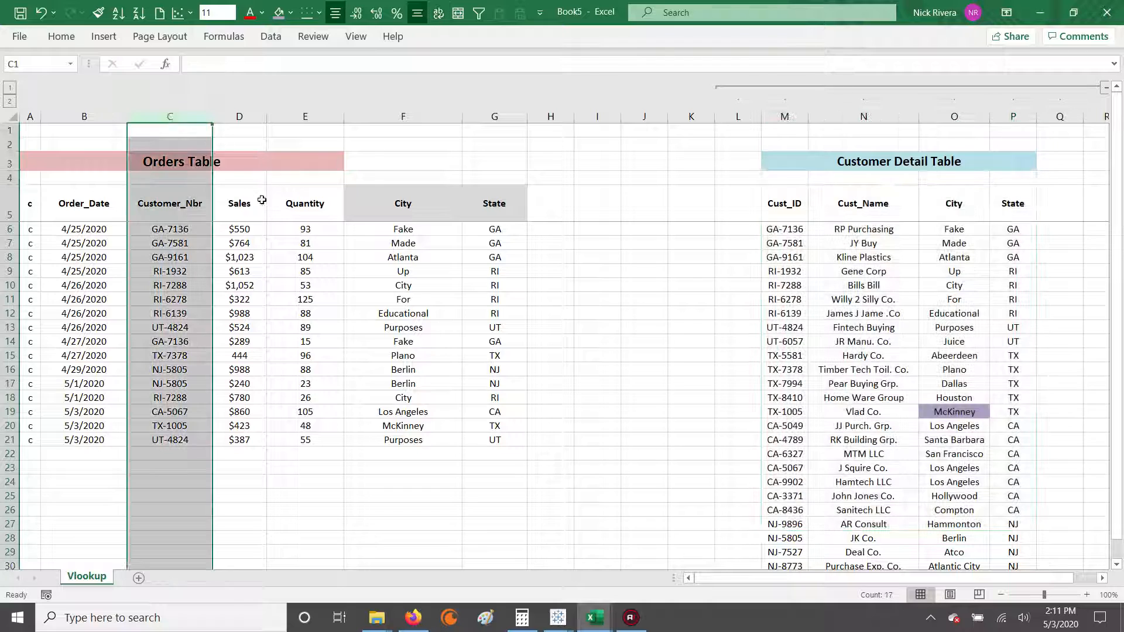
ctrl+click(788, 115)
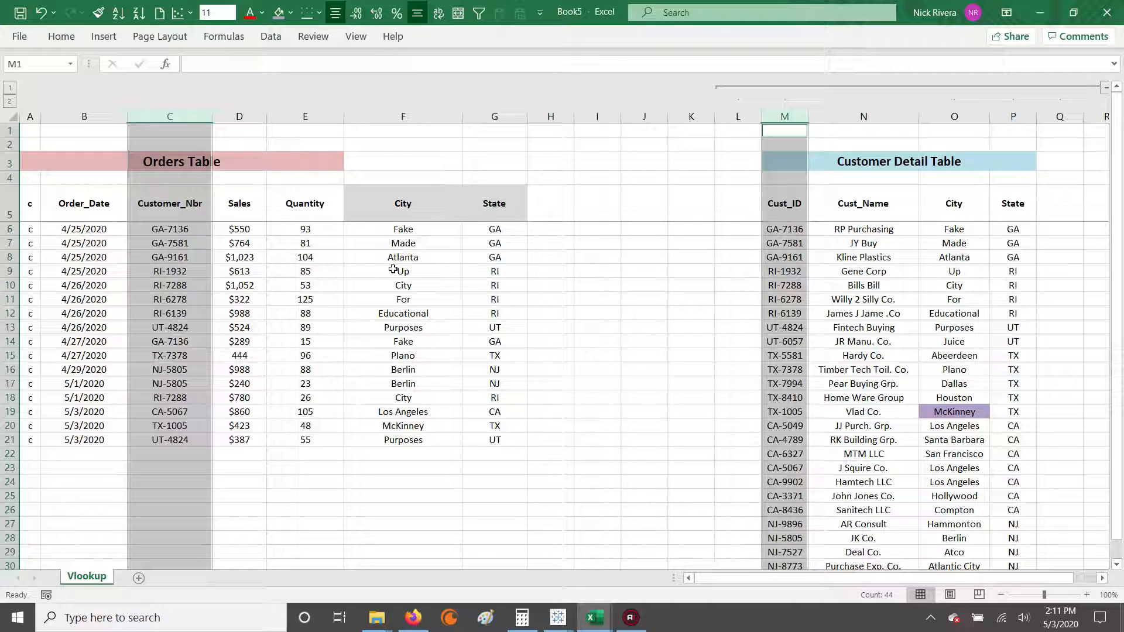
drag(30, 258, 1033, 369)
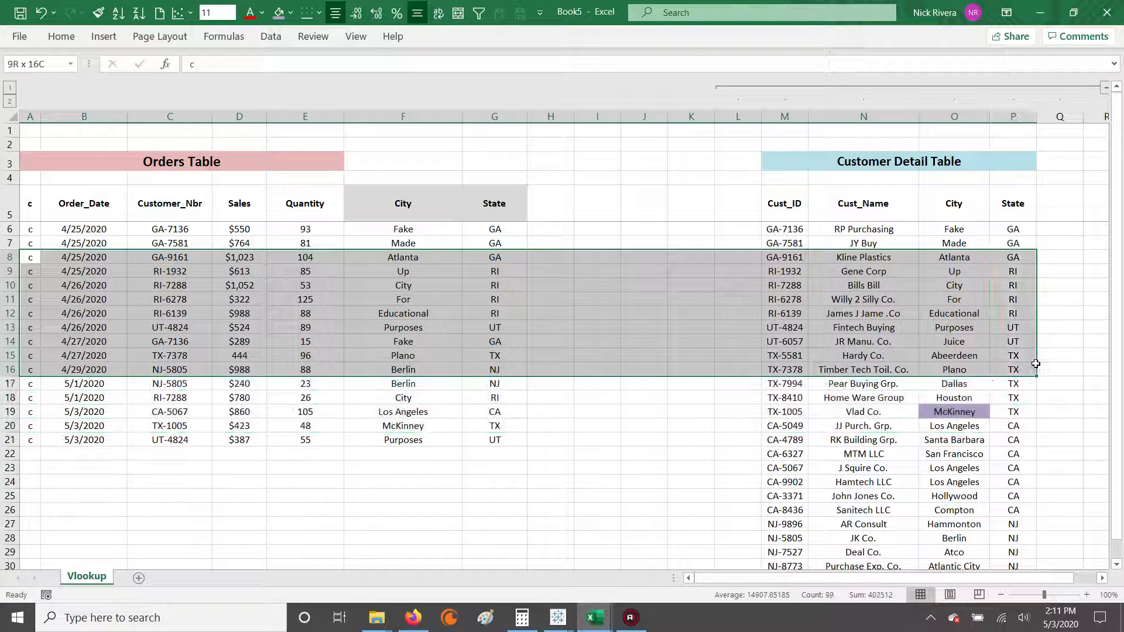
click(581, 294)
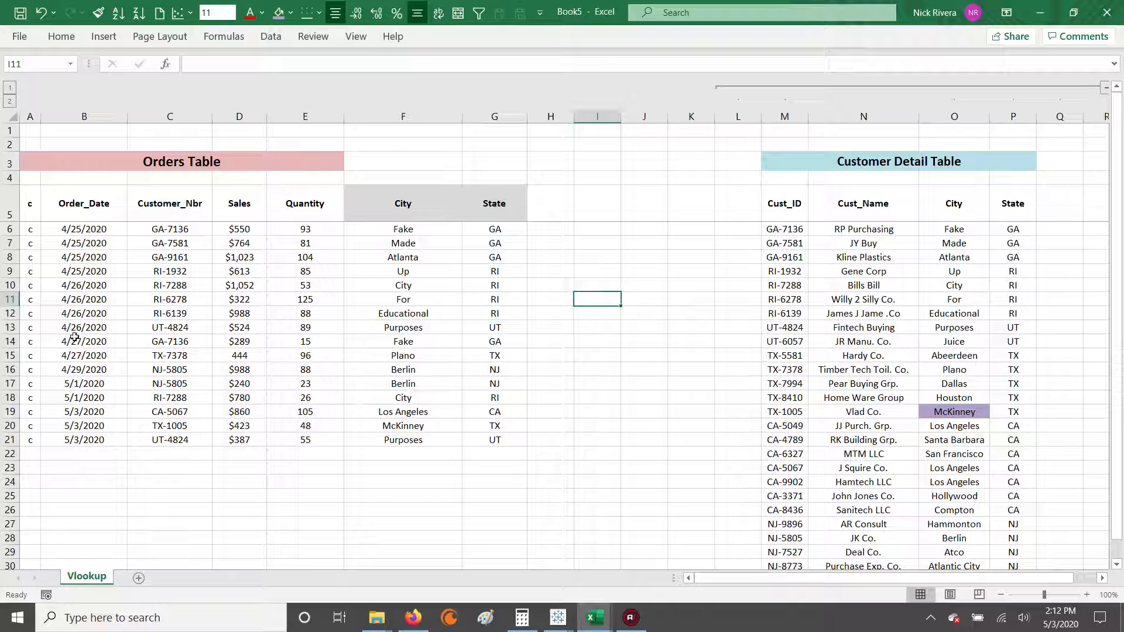
drag(32, 355, 312, 434)
click(261, 400)
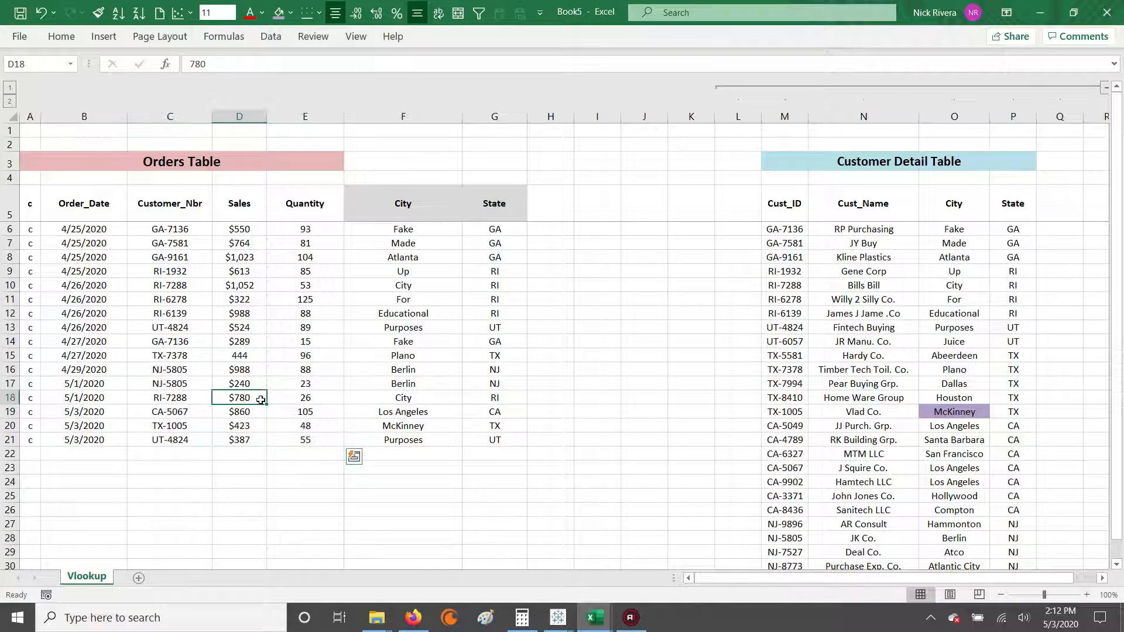